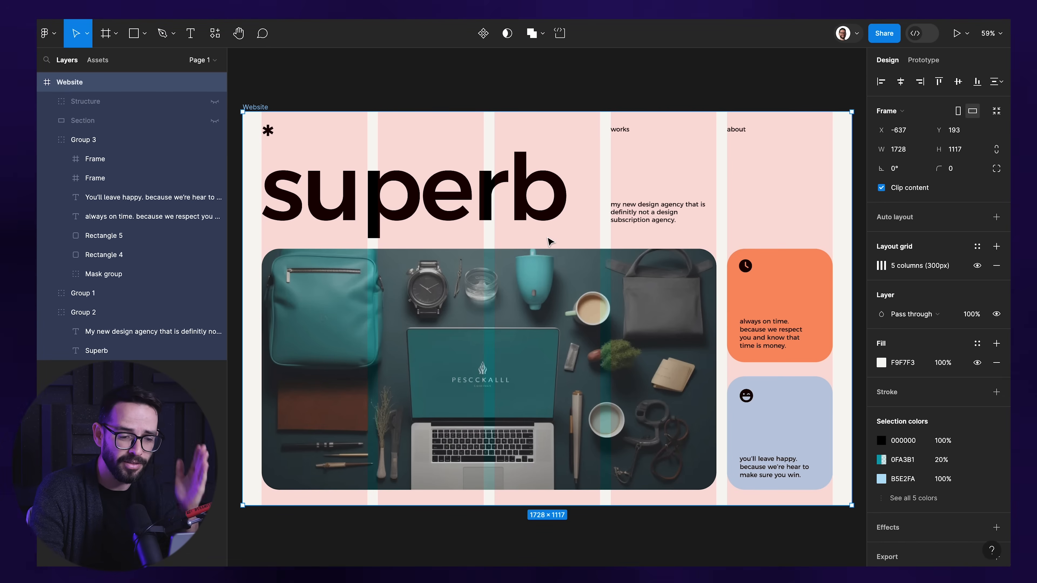
# Hide the Website frame's column grid and examine its Section and Structure overlays, leaving both overlays hidden
pyautogui.click(977, 266)
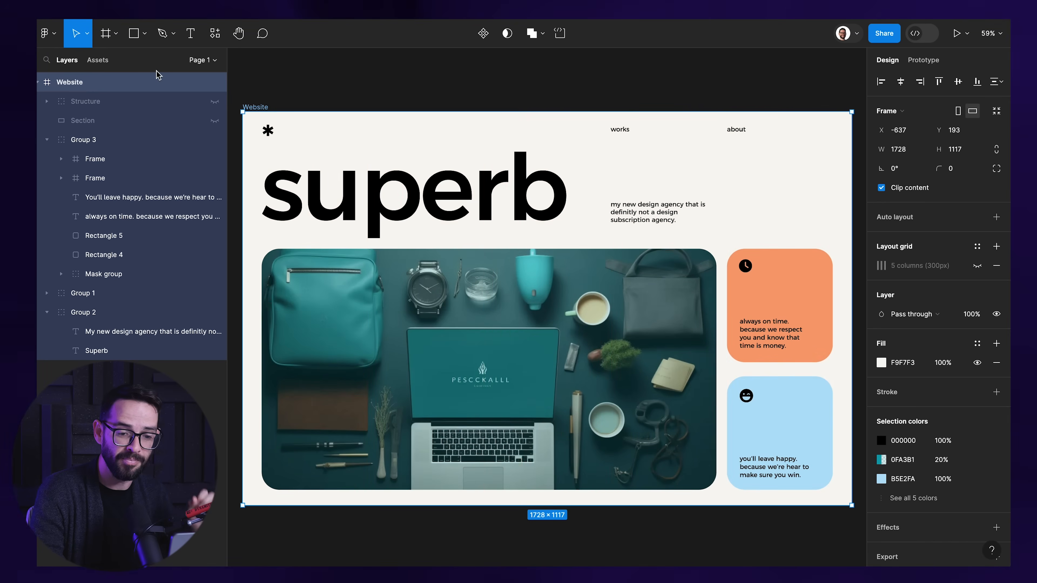
pyautogui.click(214, 120)
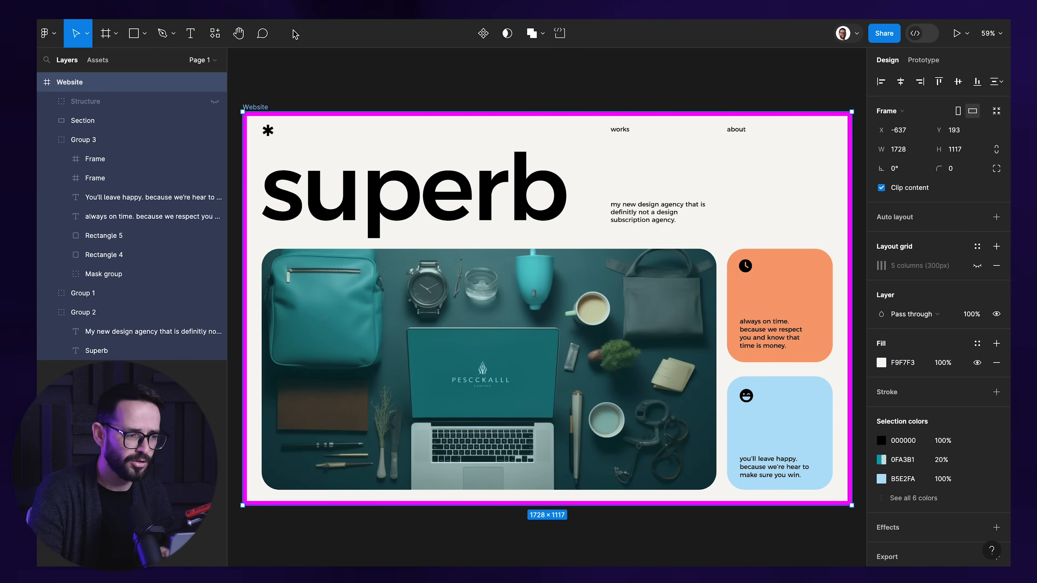
pyautogui.click(214, 101)
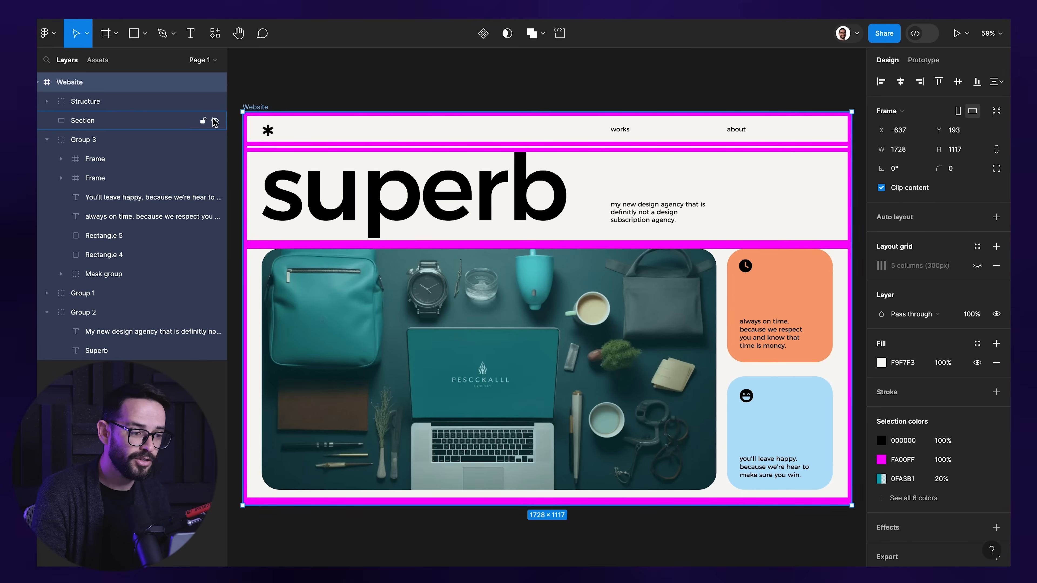
pyautogui.click(215, 120)
pyautogui.click(214, 101)
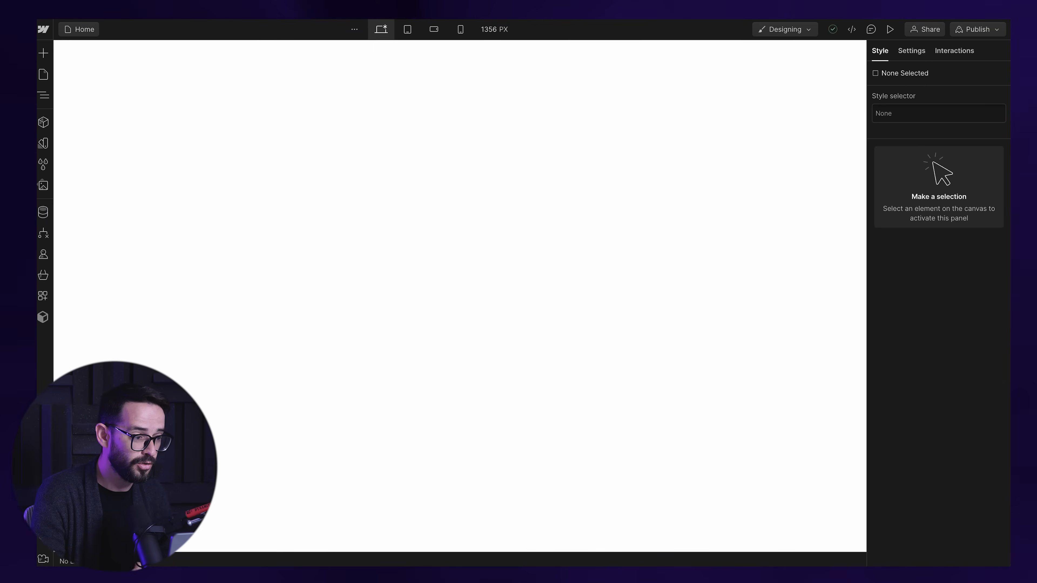
# Switch to Webflow and upload logo.svg, 8665257_clock_watch_icon.svg, 8665347_face_laugh_wink_icon.svg and brand-mockup.webp to the site's assets
pyautogui.click(43, 184)
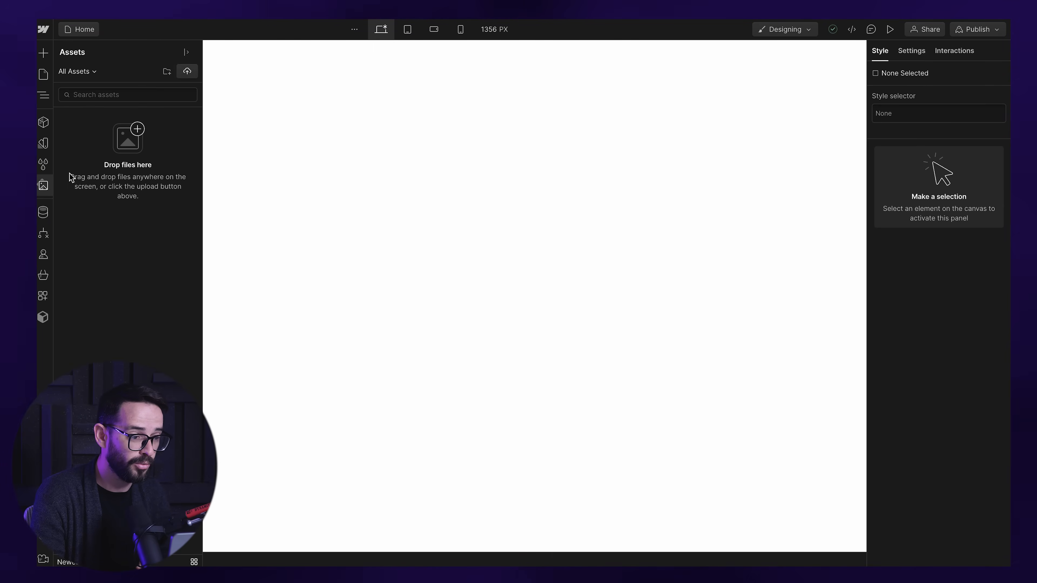
pyautogui.click(187, 71)
pyautogui.click(365, 177)
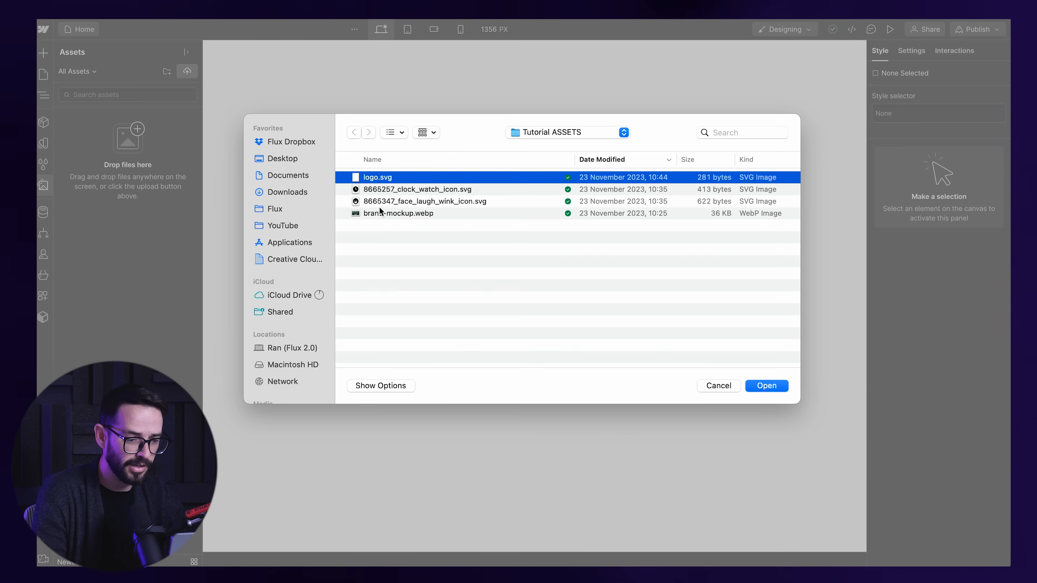
pyautogui.keyDown('shift'); pyautogui.click(405, 215); pyautogui.keyUp('shift')
pyautogui.click(765, 385)
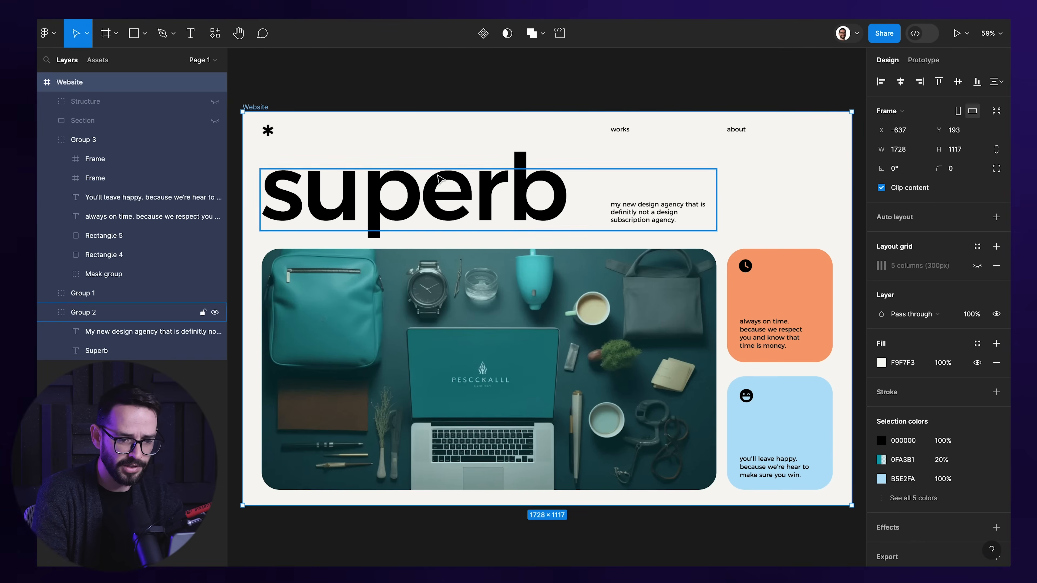
# Check the superb heading's font in Figma and set the Body (All Pages) tag's font to Montserrat in Webflow
pyautogui.doubleClick(442, 174)
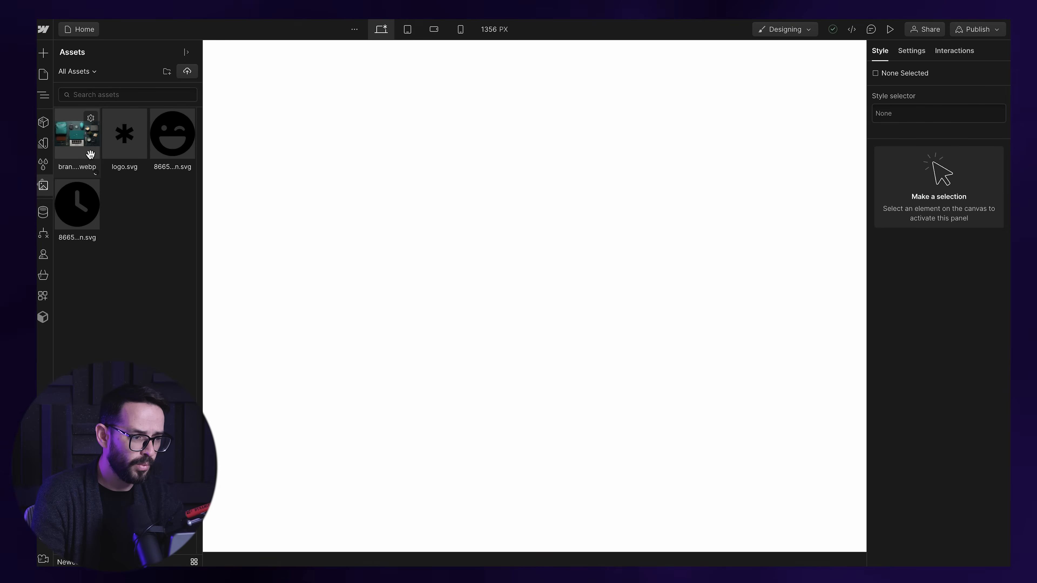
pyautogui.click(337, 230)
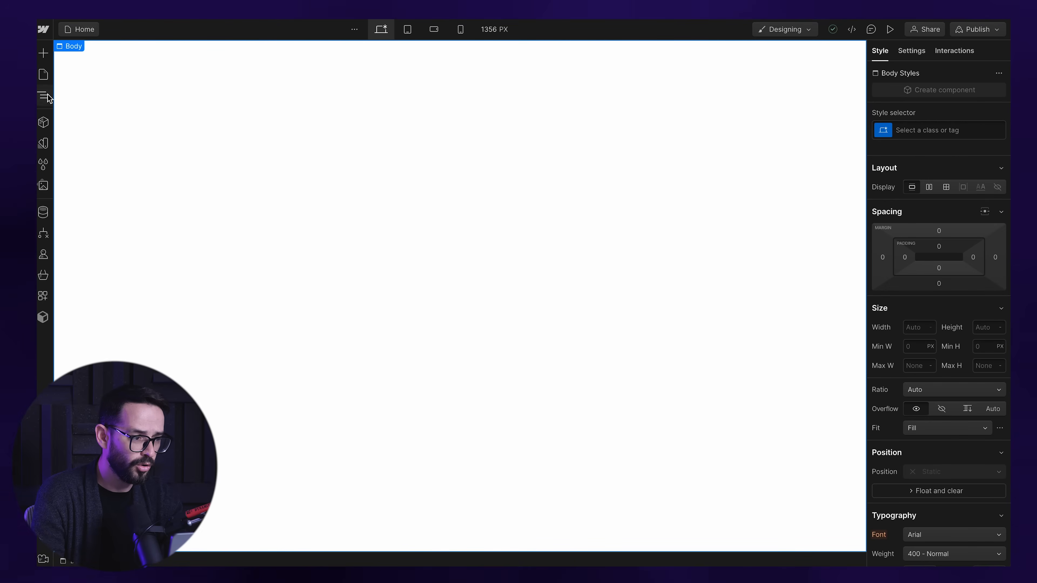
pyautogui.click(44, 96)
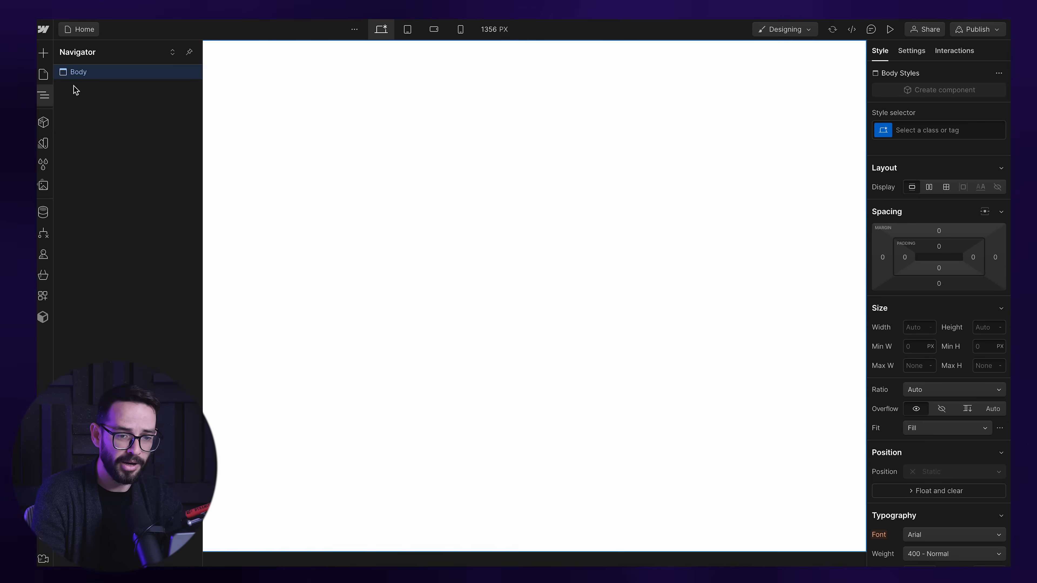
pyautogui.click(931, 137)
pyautogui.click(892, 199)
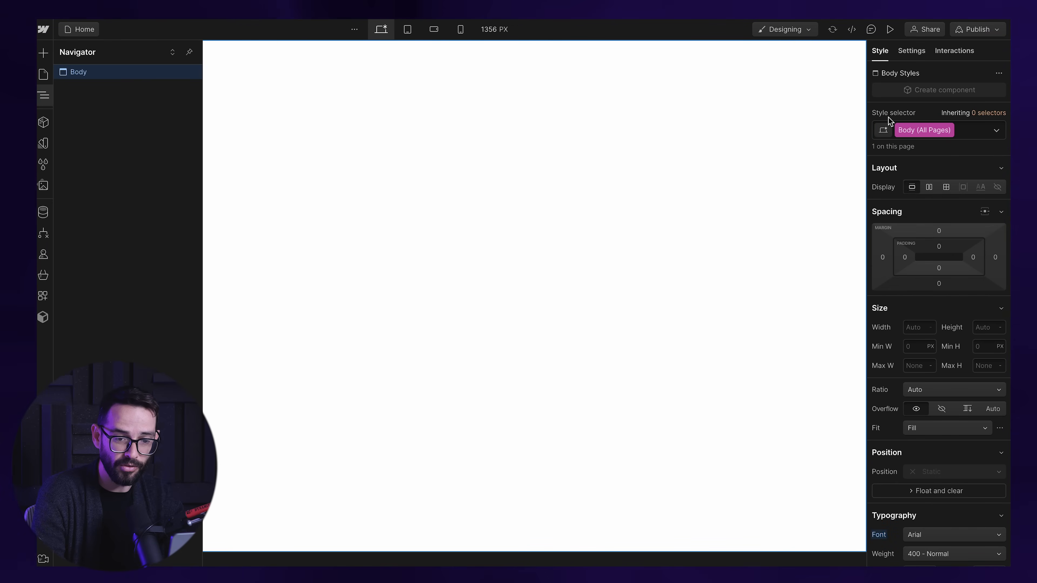
pyautogui.scroll(-5, 921, 225)
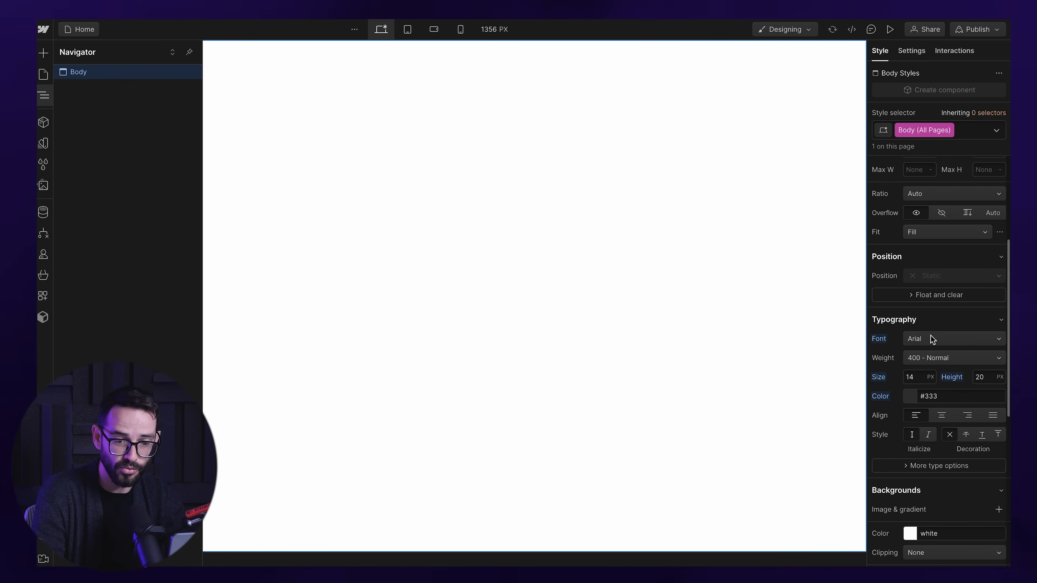
pyautogui.click(936, 339)
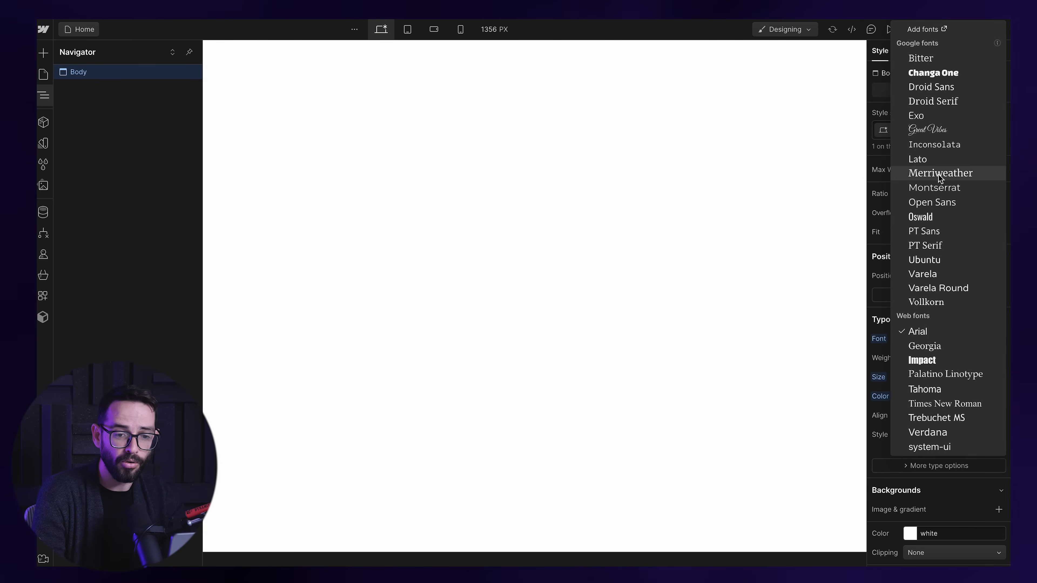
pyautogui.click(934, 188)
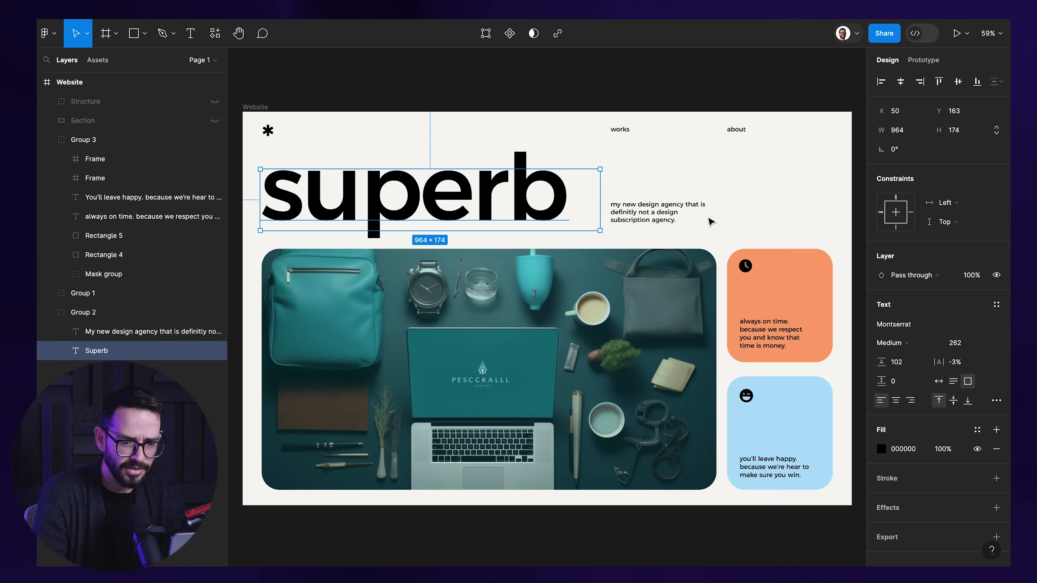
# Check the small intro text's styling in Figma and set the Body (All Pages) text size to 16 px in Webflow
pyautogui.click(710, 220)
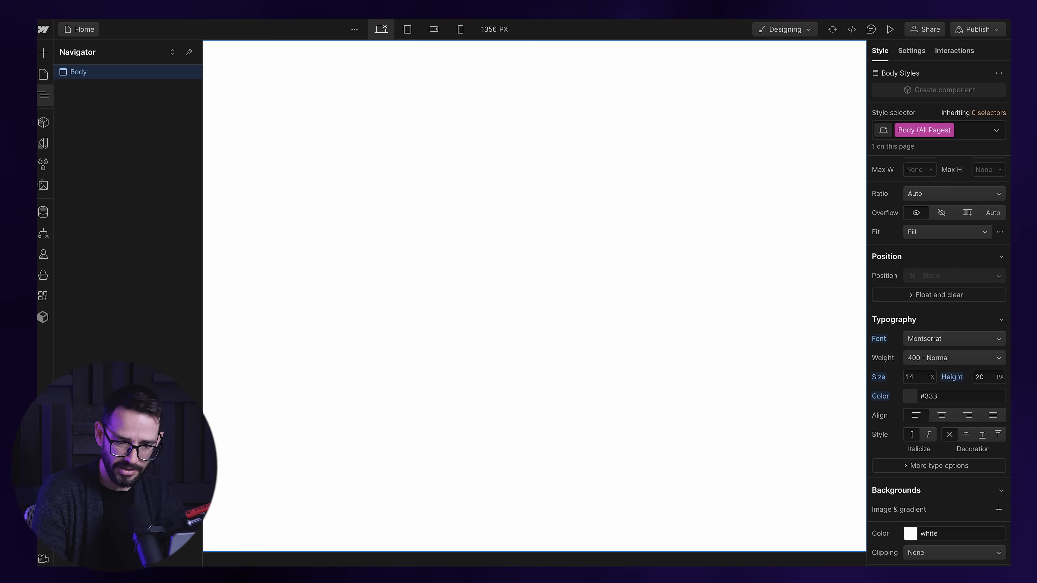
pyautogui.click(915, 379)
pyautogui.write('16')
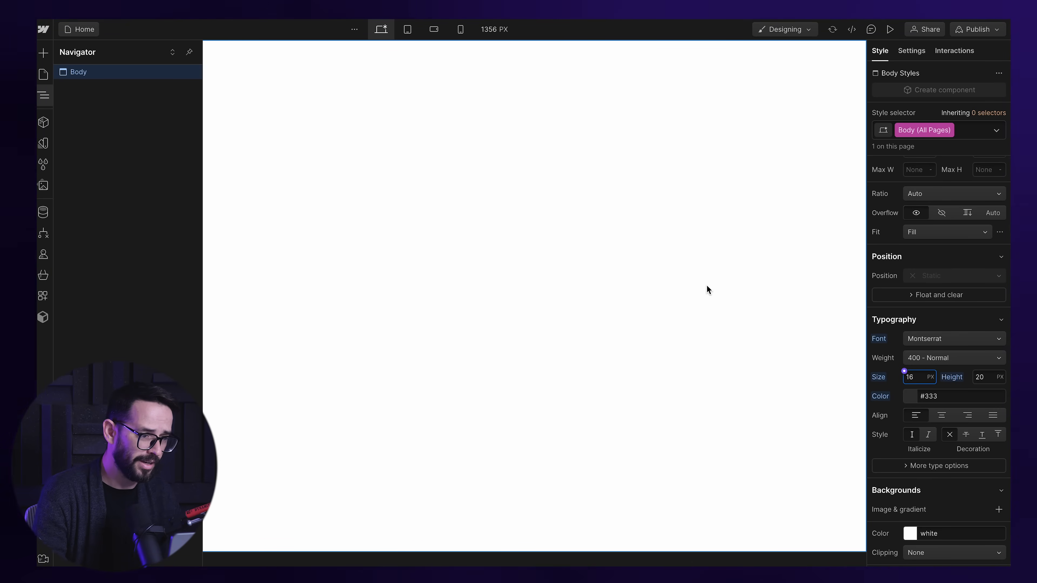
pyautogui.click(706, 287)
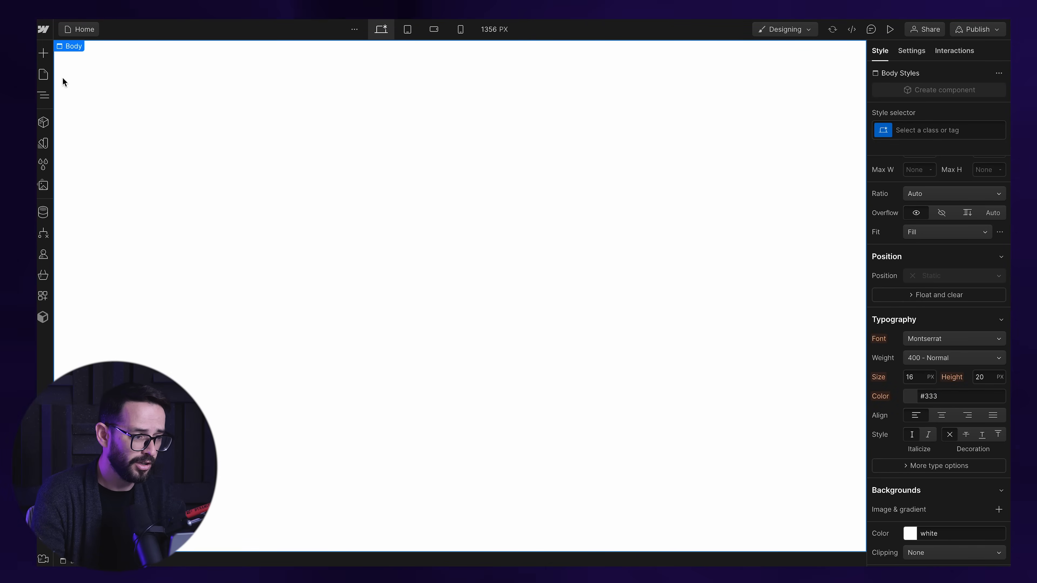
# Add a section to the page body and give it the class hero-section
pyautogui.click(42, 53)
pyautogui.moveTo(86, 135); pyautogui.dragTo(335, 171)
pyautogui.click(935, 131)
pyautogui.write('he')
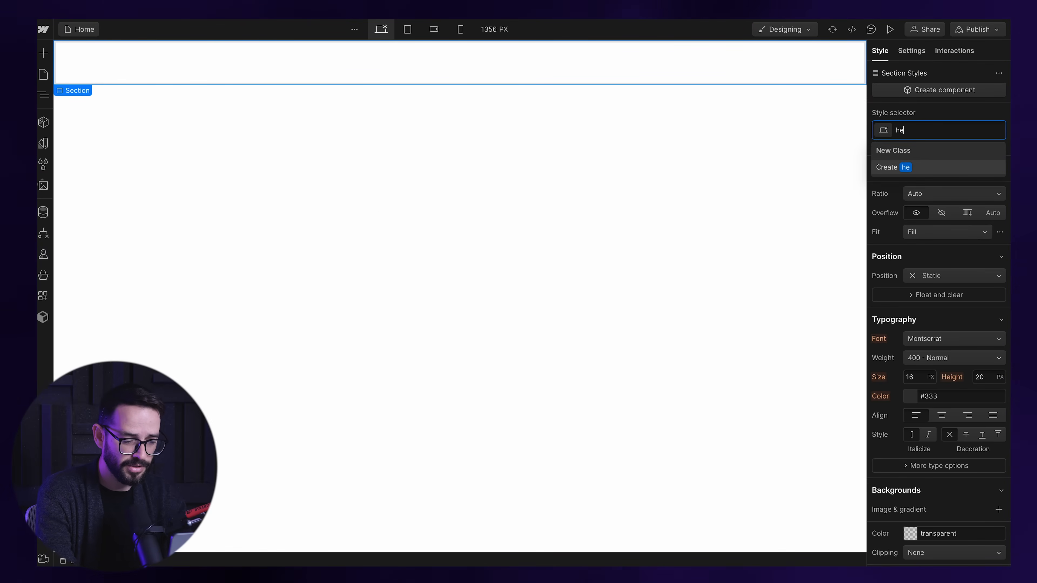
pyautogui.write('ro-section')
pyautogui.press('Return')
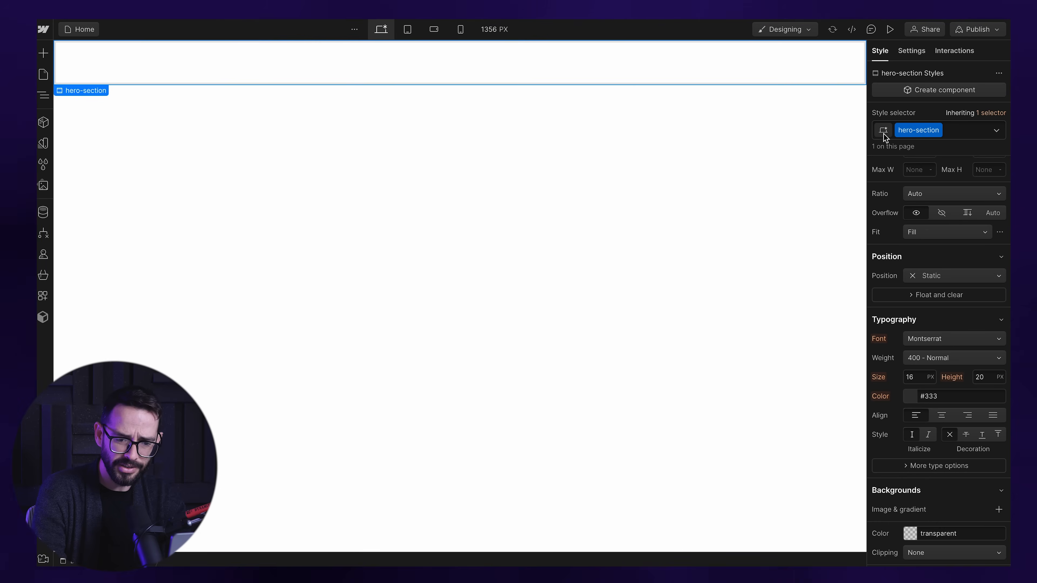
# Set the hero-section height to 100 VH and its padding to 30 on all four sides
pyautogui.scroll(5, 914, 348)
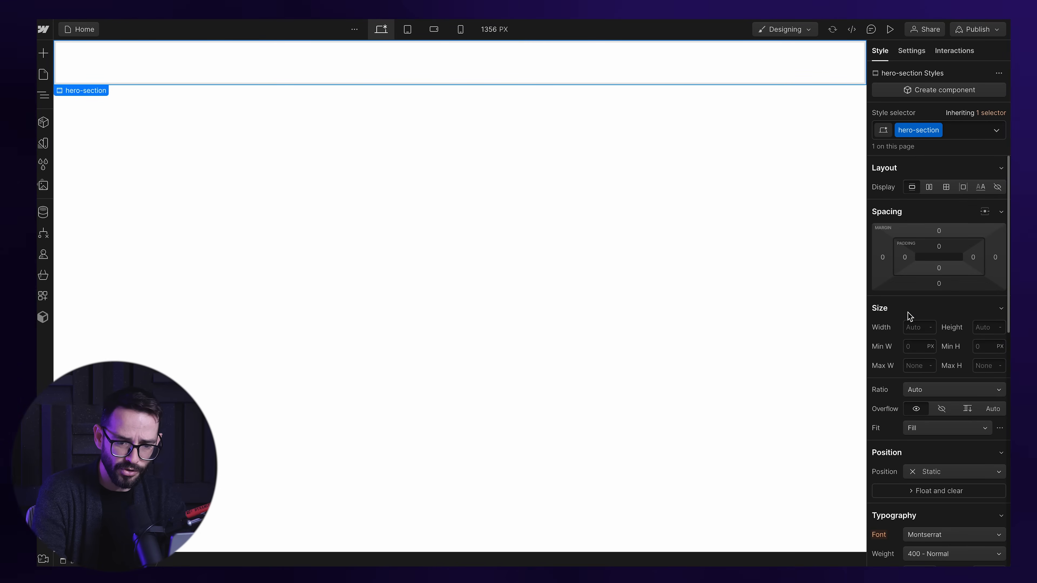
pyautogui.click(986, 329)
pyautogui.write('100vh')
pyautogui.press('Return')
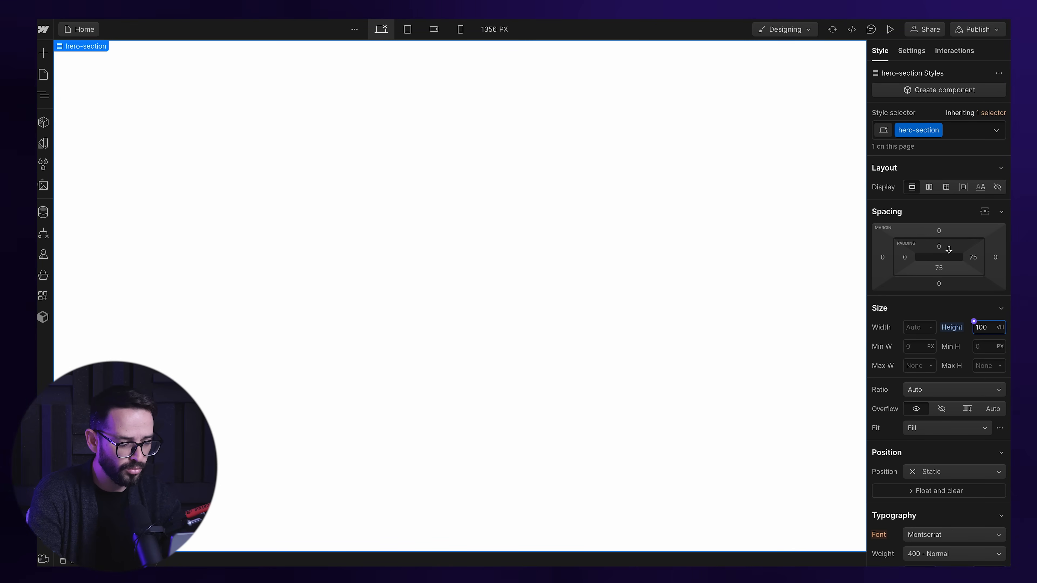
pyautogui.moveTo(948, 249); pyautogui.dragTo(942, 266)
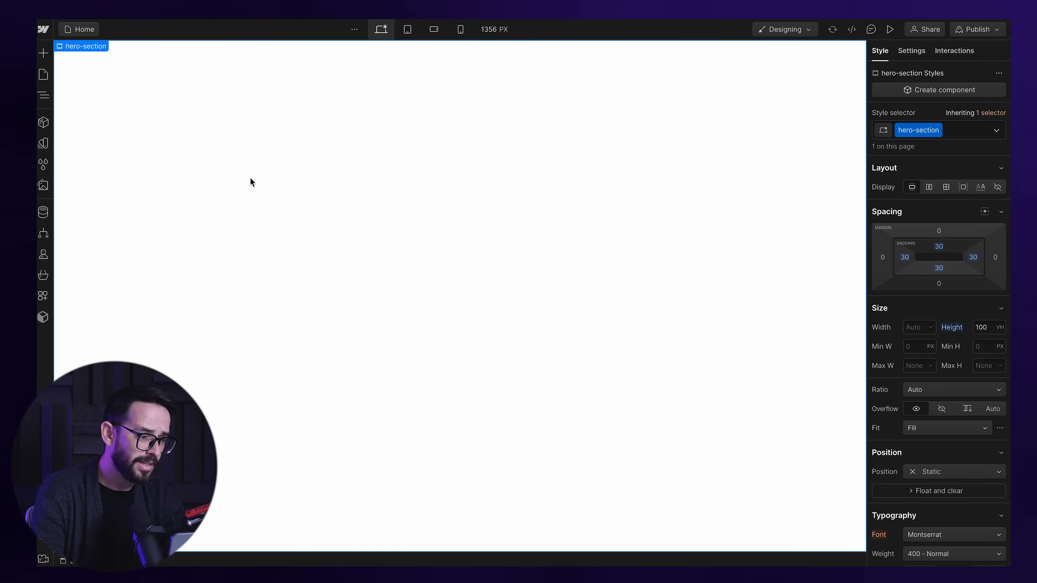
# Insert a div block inside the hero-section and duplicate it twice to make three stacked blocks
pyautogui.click(43, 94)
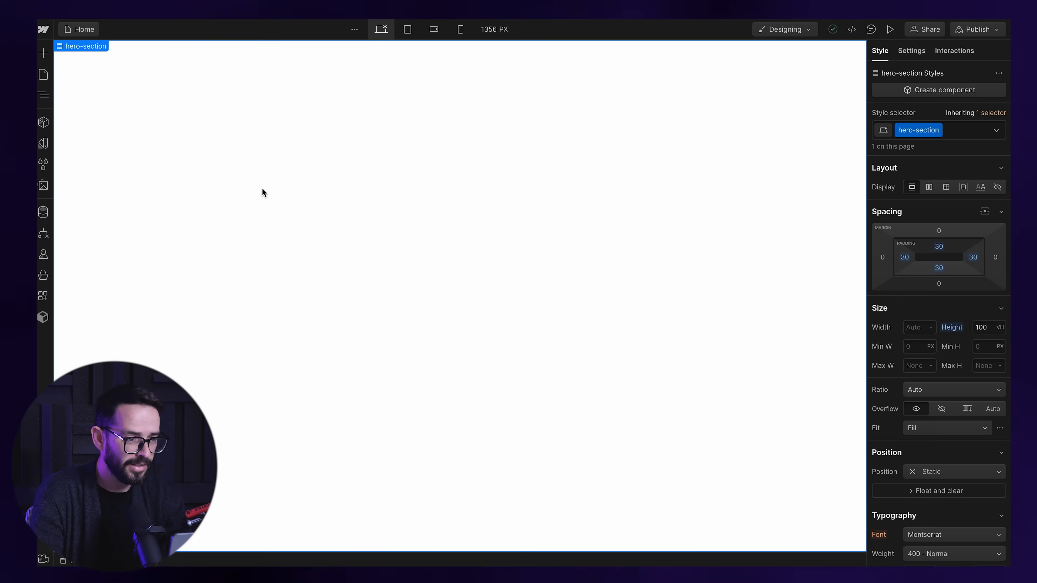
pyautogui.hotkey('ctrl', 'e')
pyautogui.write('div')
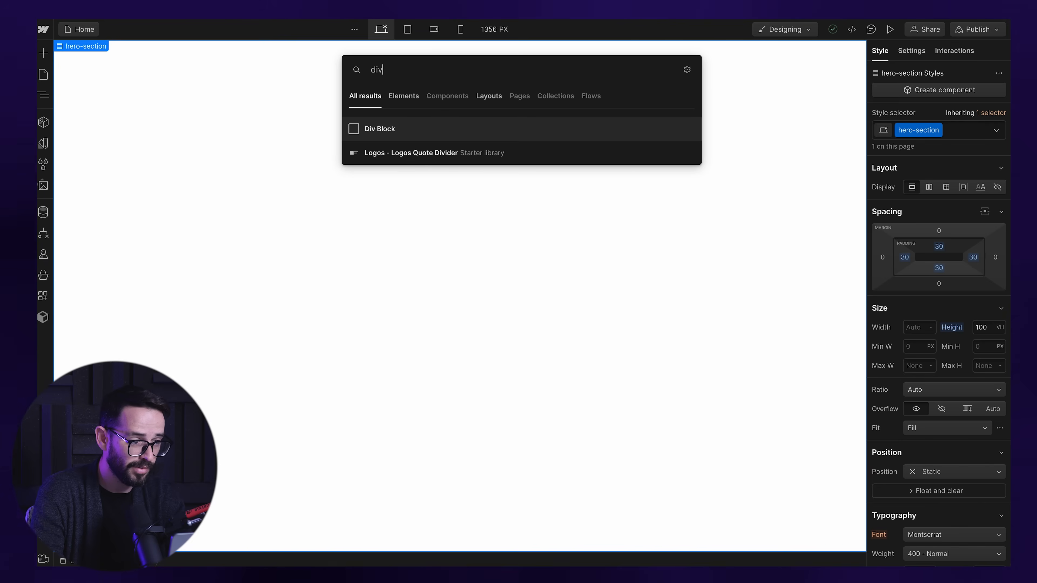
pyautogui.press('Return')
pyautogui.hotkey('ctrl', 'd')
pyautogui.hotkey('ctrl', 'd')
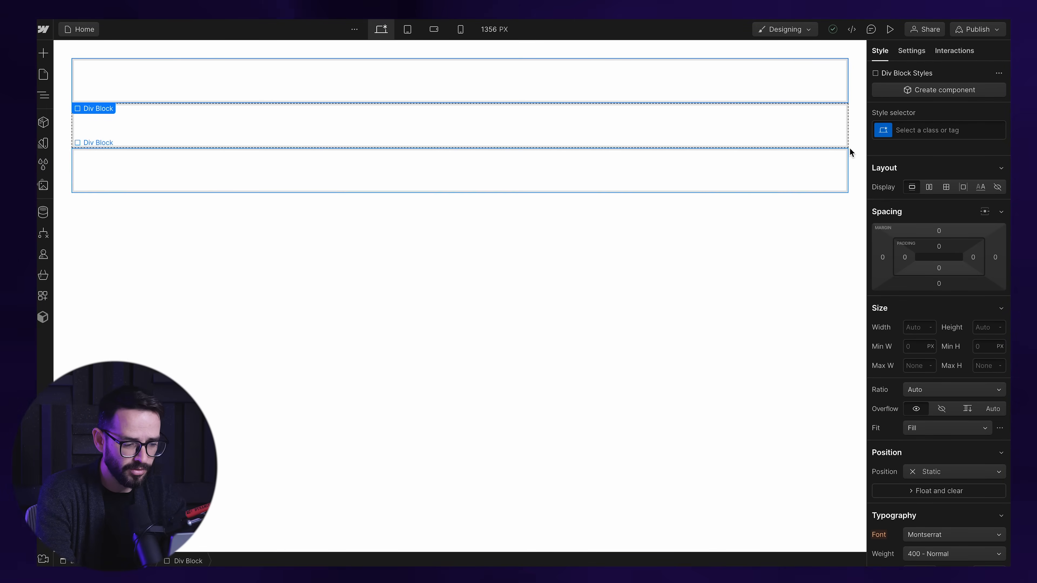
# Give the first div block in the hero-section the class 5-col-grid
pyautogui.click(902, 130)
pyautogui.write('5-')
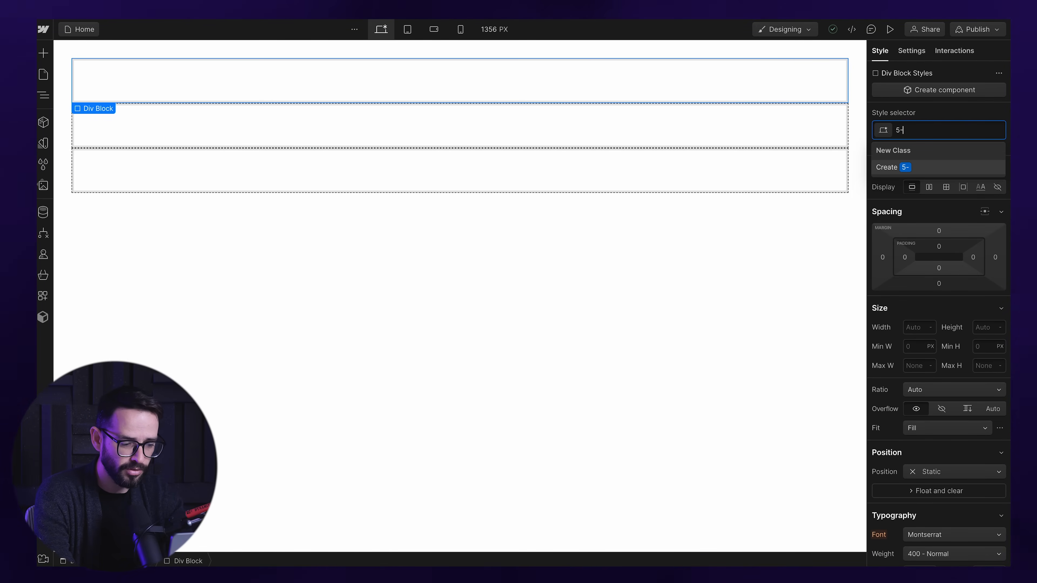
pyautogui.write('col-grid')
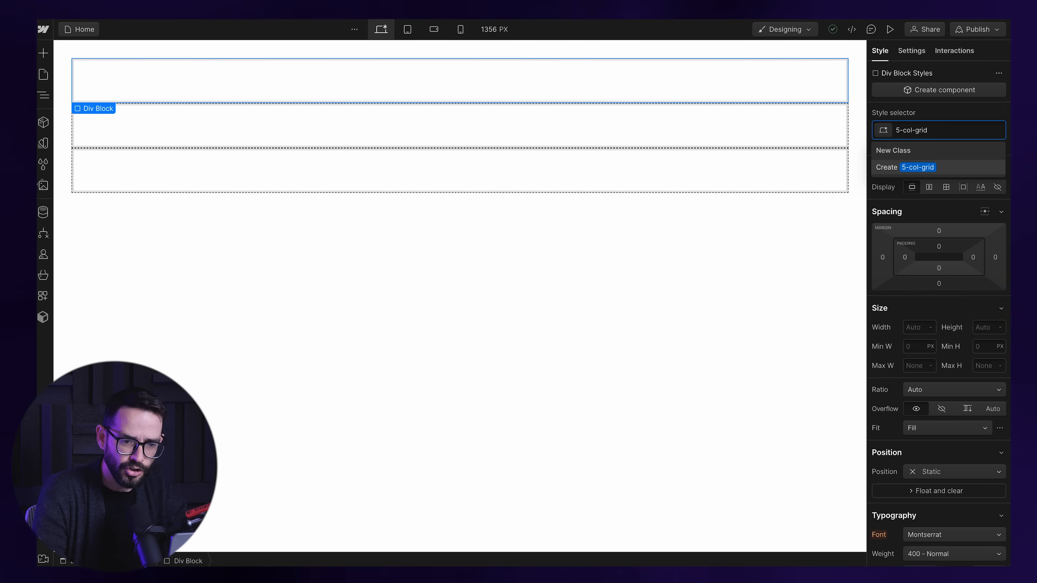
pyautogui.press('Return')
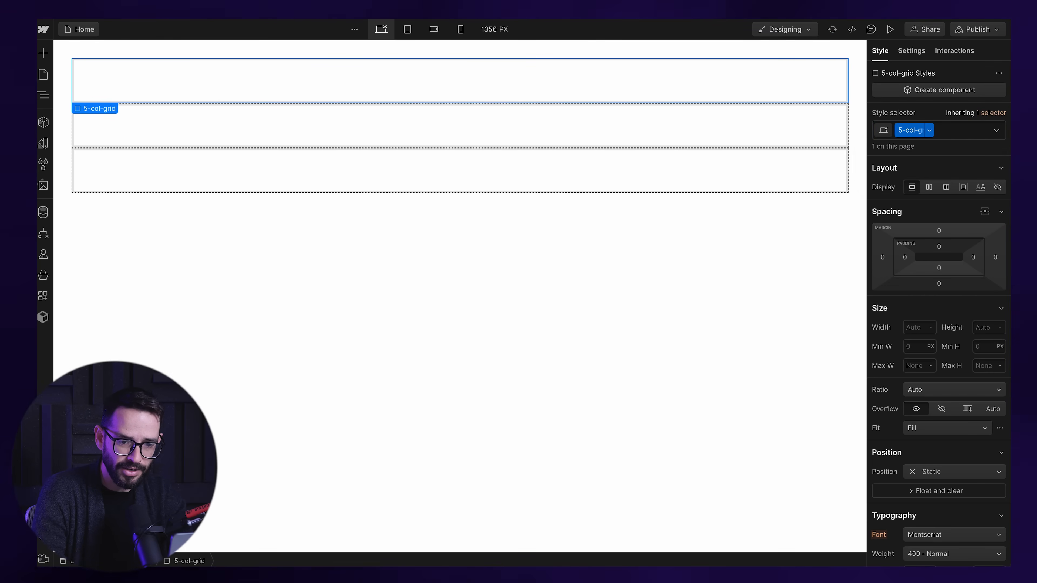
# Change the 5-col-grid block's display to grid and extend it to five 1fr columns
pyautogui.click(947, 187)
pyautogui.click(856, 47)
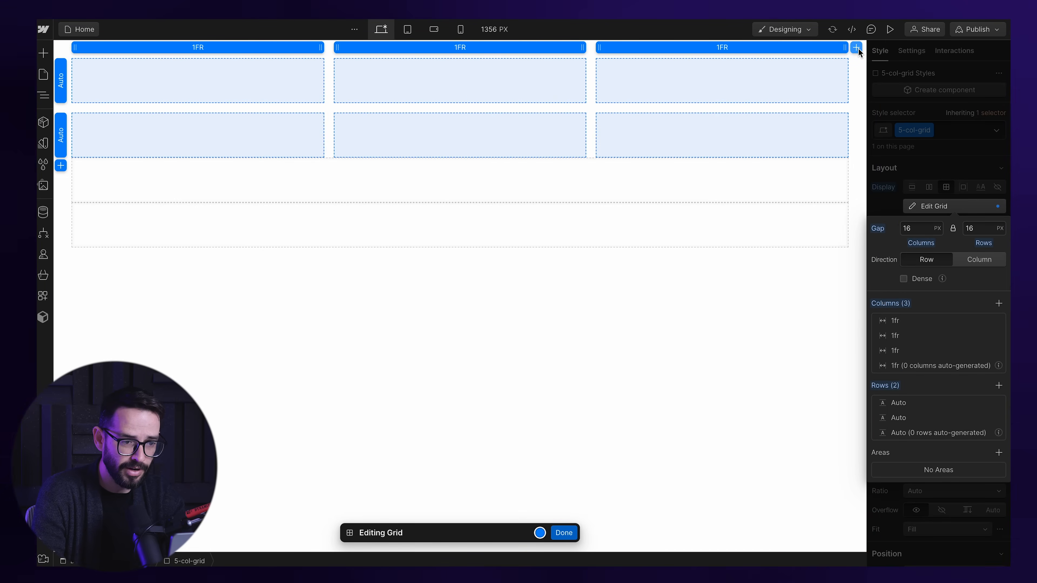
pyautogui.click(856, 47)
pyautogui.click(856, 47)
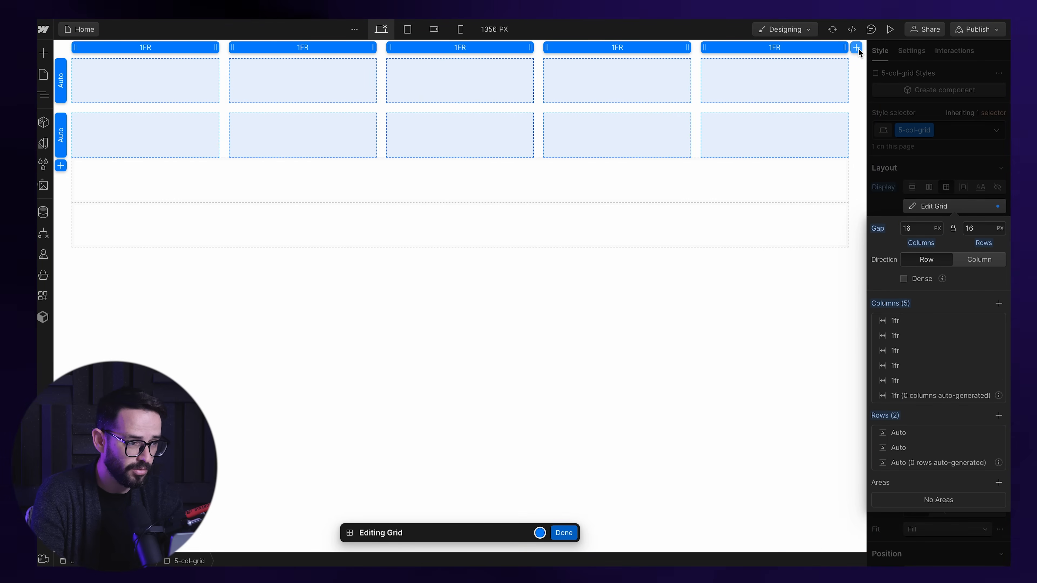
# Delete the second row of the 5-col-grid and widen the gap between its columns
pyautogui.rightClick(68, 134)
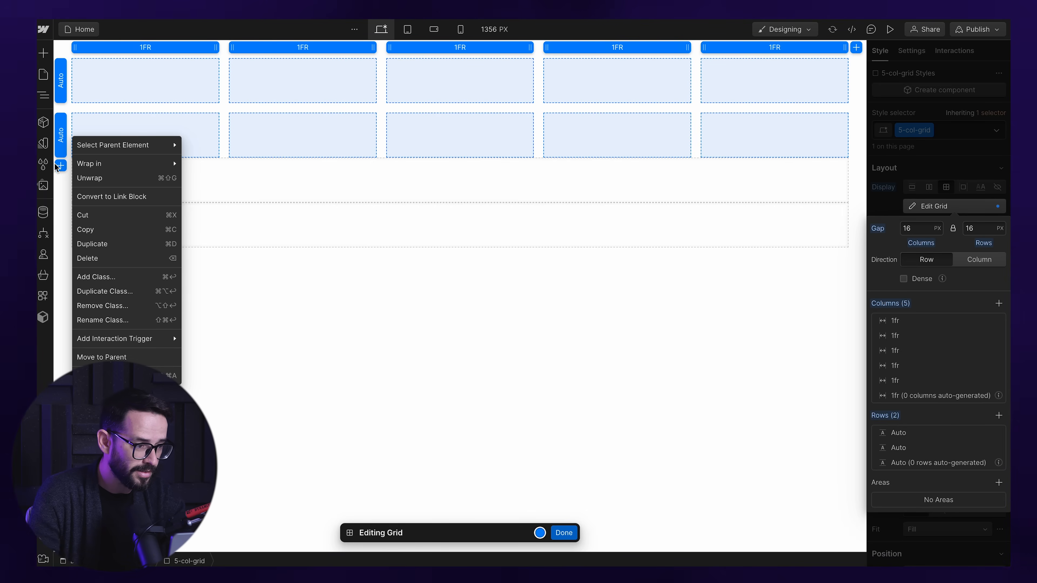
pyautogui.rightClick(61, 144)
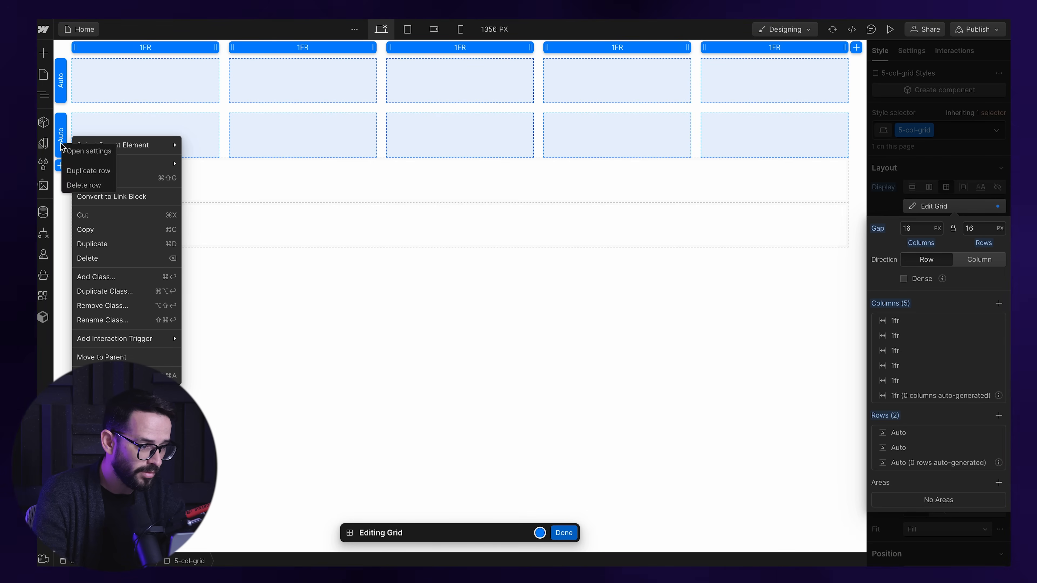
pyautogui.click(84, 185)
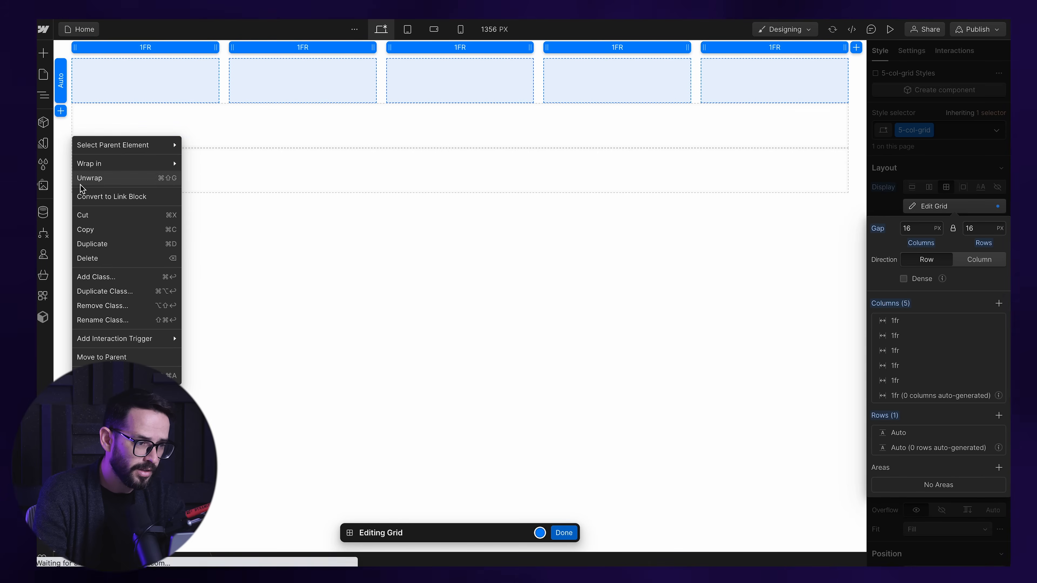
pyautogui.click(222, 77)
pyautogui.moveTo(222, 76)
pyautogui.mouseDown()
pyautogui.moveTo(229, 85)
pyautogui.moveTo(230, 76)
pyautogui.mouseUp()
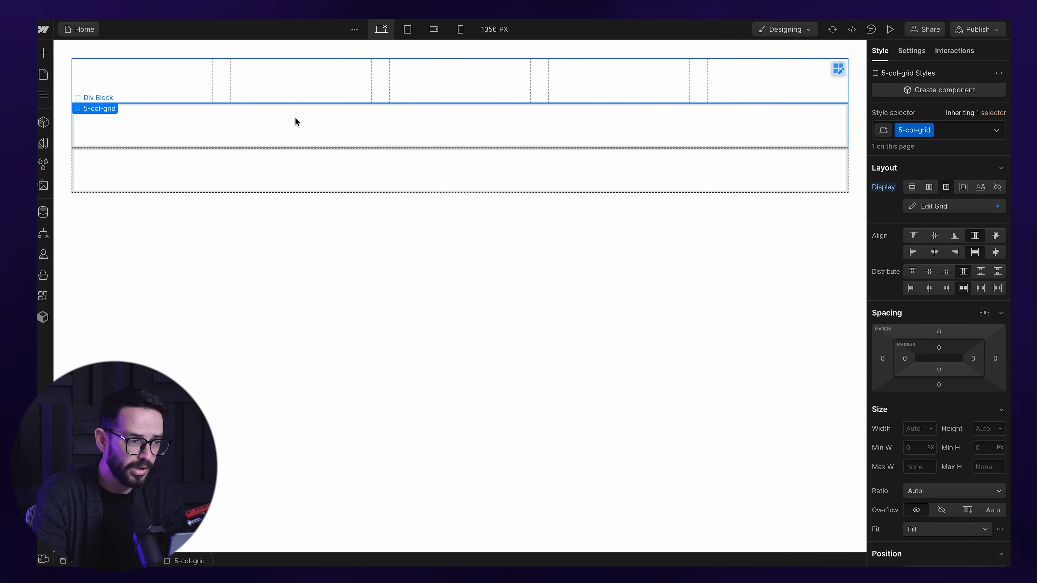
# Apply the existing 5-col-grid class to the second div block
pyautogui.click(281, 133)
pyautogui.click(917, 132)
pyautogui.click(904, 197)
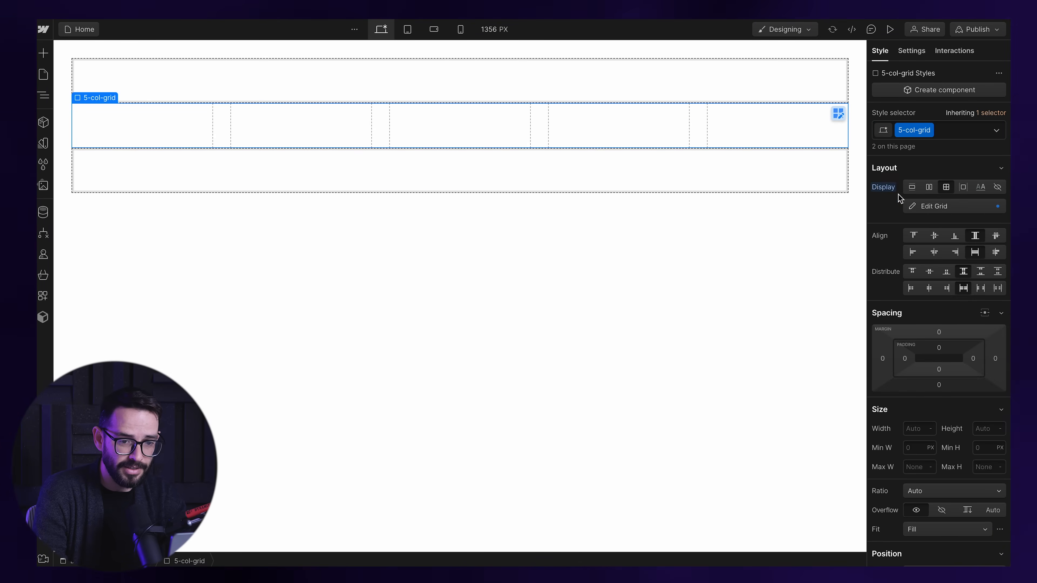
# Apply the existing 5-col-grid class to the third div block in the hero-section
pyautogui.click(778, 159)
pyautogui.click(946, 137)
pyautogui.click(900, 199)
pyautogui.moveTo(665, 106); pyautogui.dragTo(673, 162)
pyautogui.moveTo(331, 136); pyautogui.dragTo(264, 76)
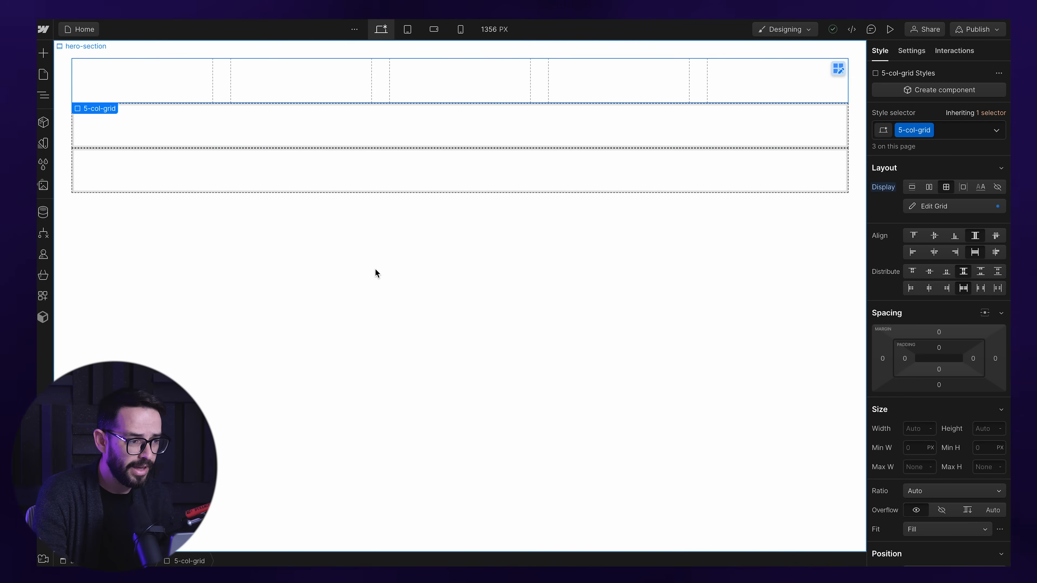
# Make the hero-section a vertical flex layout with a 30 px gap between its children
pyautogui.click(375, 274)
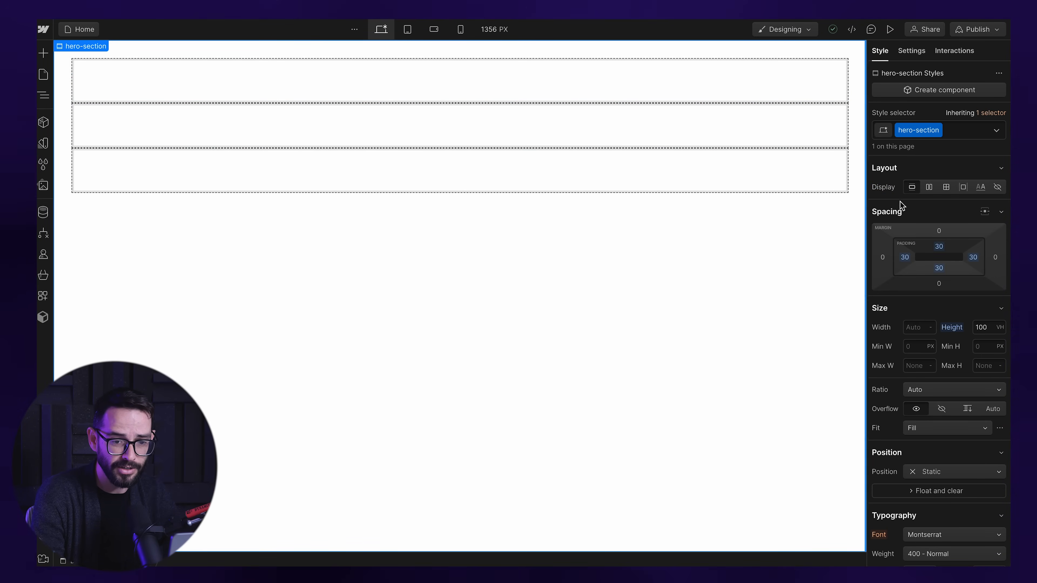
pyautogui.click(931, 187)
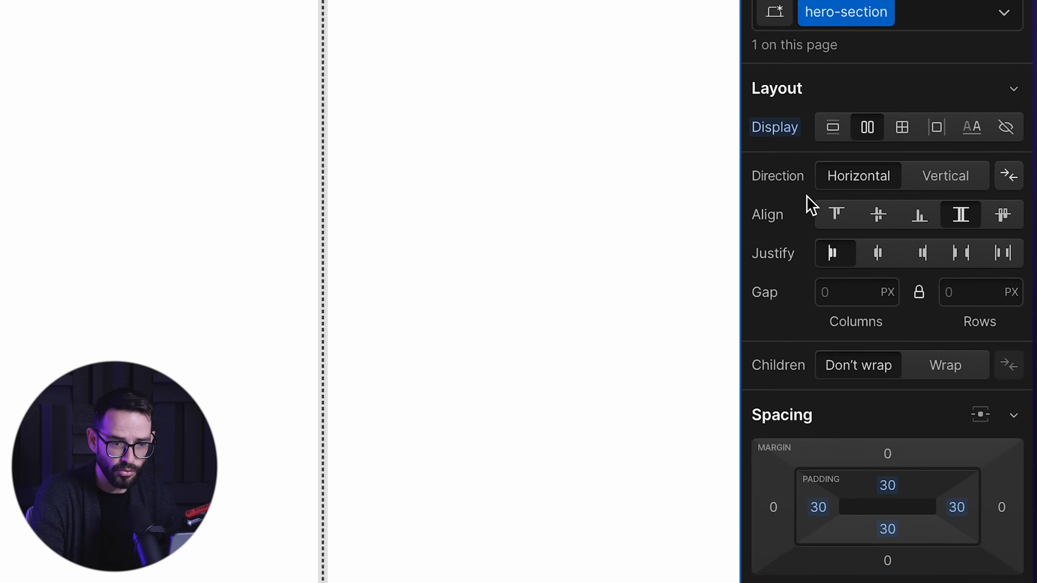
pyautogui.click(962, 214)
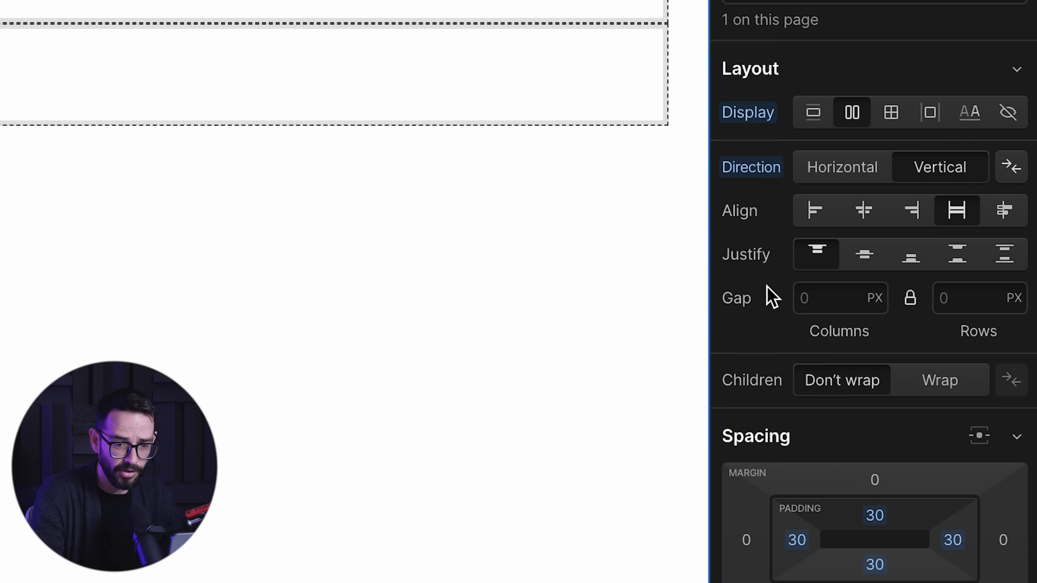
pyautogui.click(838, 305)
pyautogui.write('30')
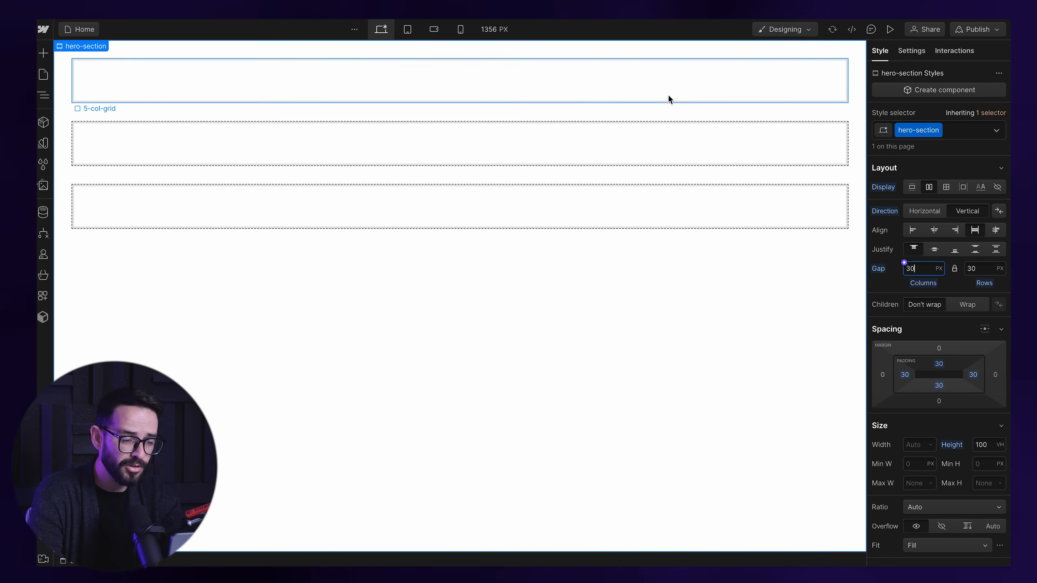
# Add the combo class bento-wrapper to the third 5-col-grid block
pyautogui.click(502, 208)
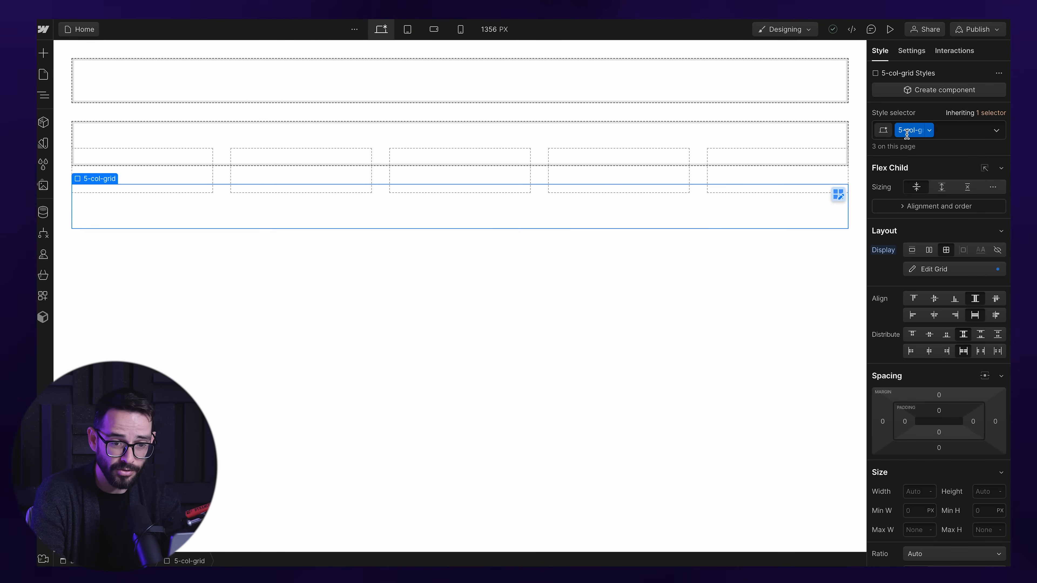
pyautogui.click(955, 133)
pyautogui.write('bento-')
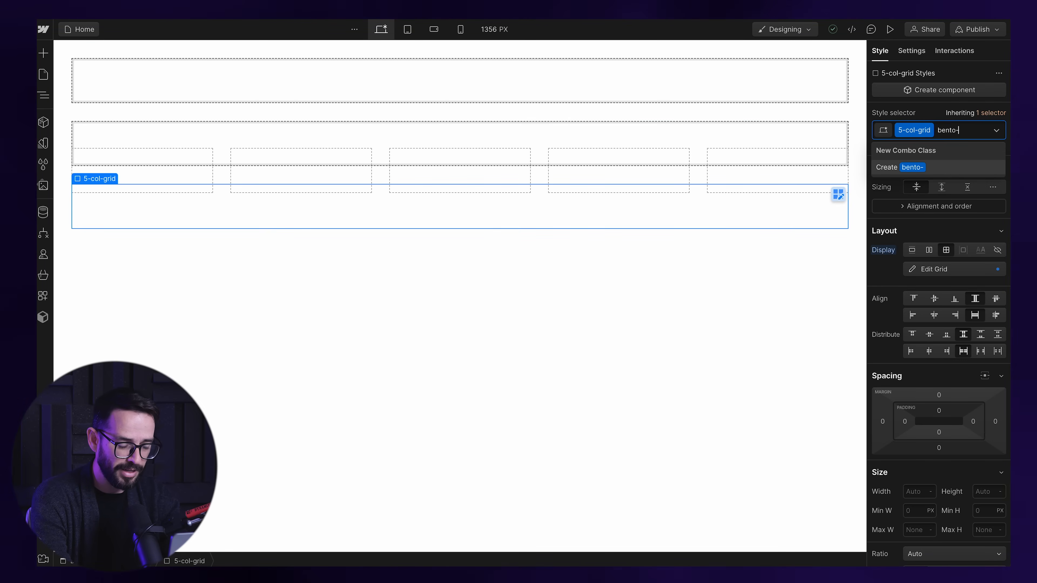
pyautogui.write('wrapper')
pyautogui.press('Return')
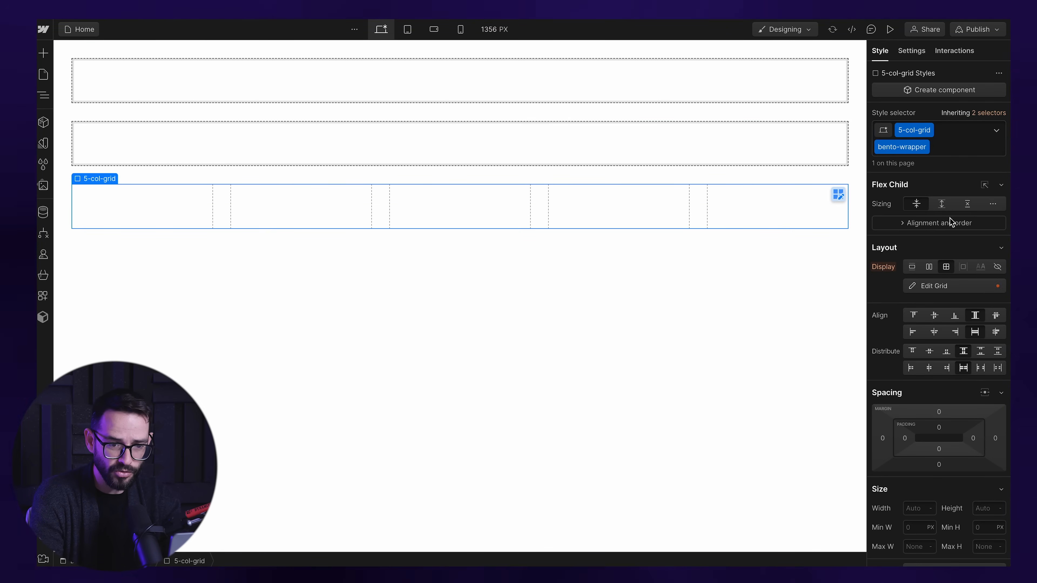
# Set the bento-wrapper grid's flex child sizing to grow so it fills the hero-section's remaining height
pyautogui.click(940, 204)
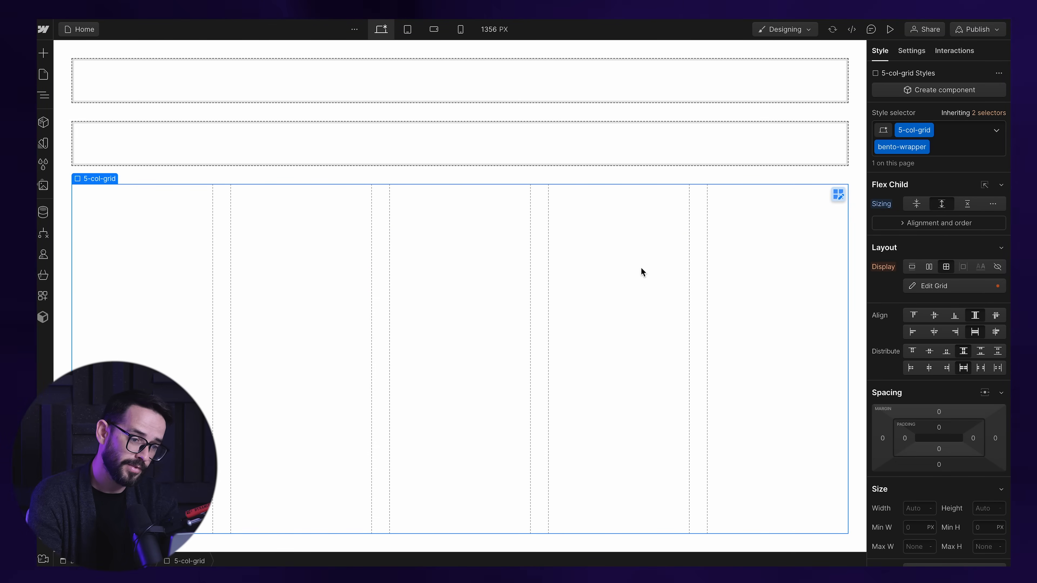
pyautogui.click(671, 135)
pyautogui.click(666, 81)
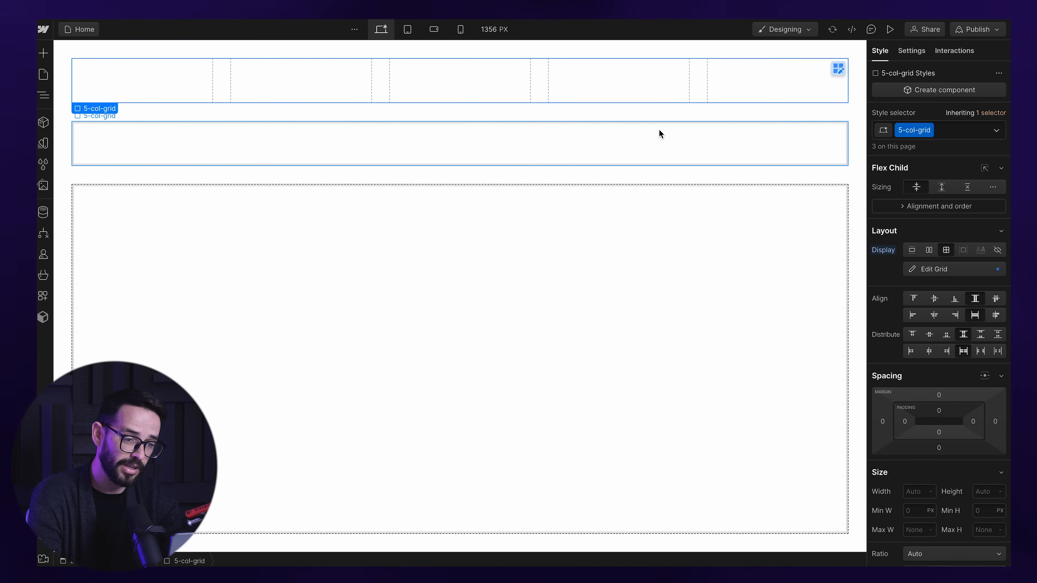
pyautogui.click(669, 137)
pyautogui.click(371, 238)
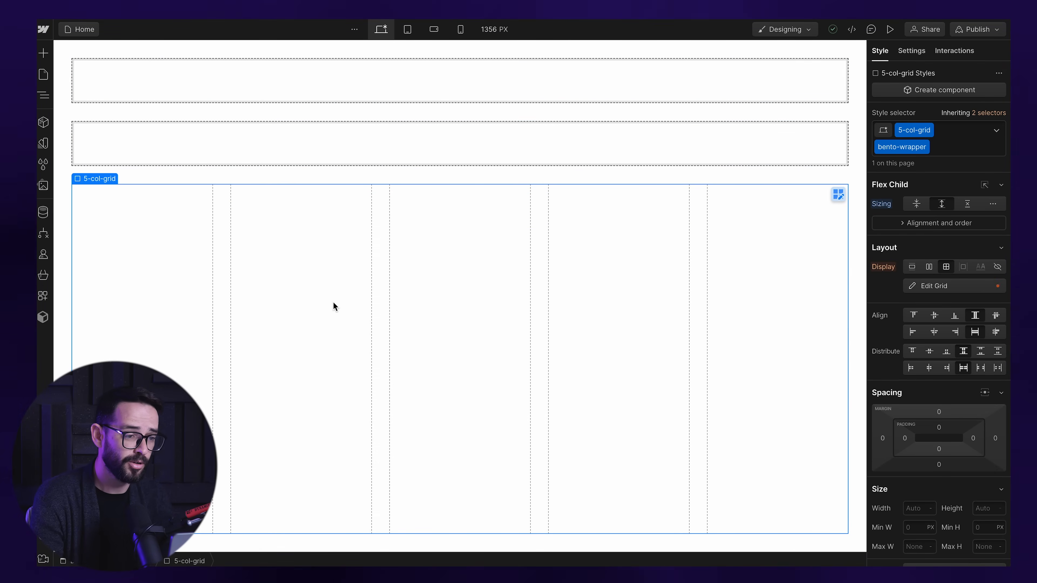
# Place the logo.svg asset in the first column of the first 5-col-grid, keeping its default image settings
pyautogui.click(350, 71)
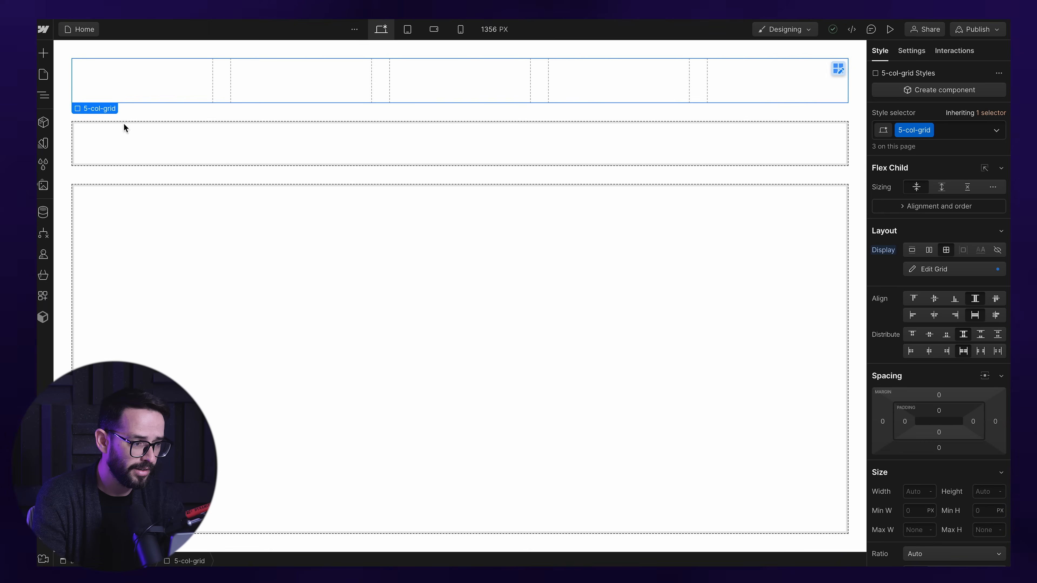
pyautogui.click(43, 186)
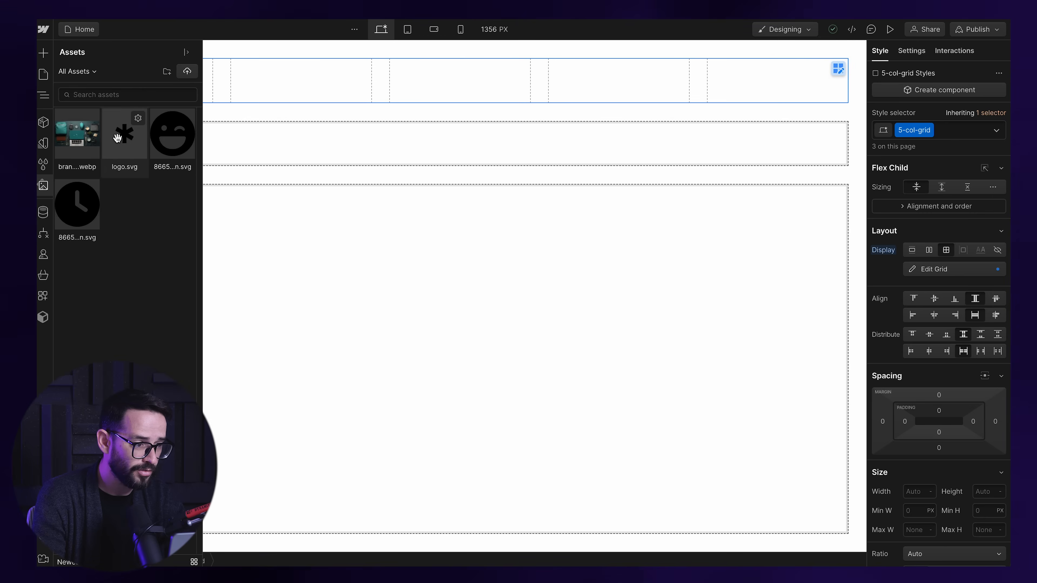
pyautogui.moveTo(118, 138); pyautogui.dragTo(150, 83)
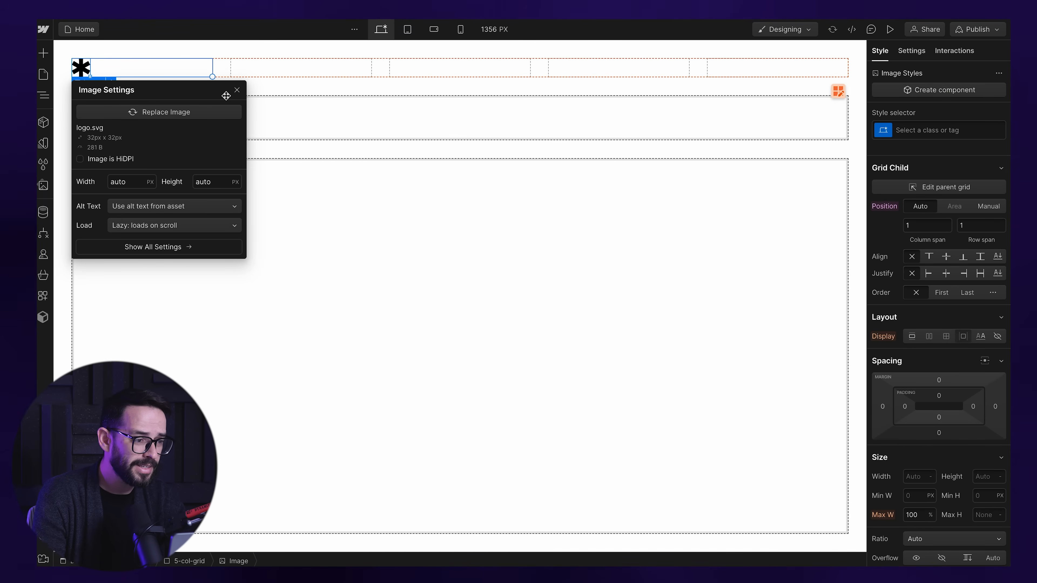
pyautogui.click(237, 91)
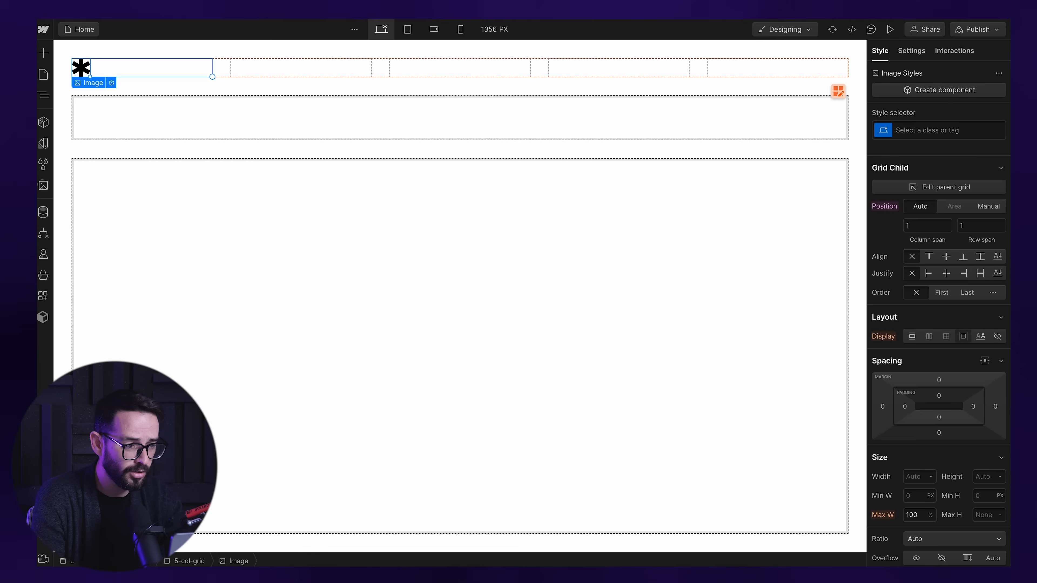
# Add a text link beside the logo in the first 5-col-grid, keeping its default link settings
pyautogui.click(304, 72)
pyautogui.hotkey('ctrl', 'k')
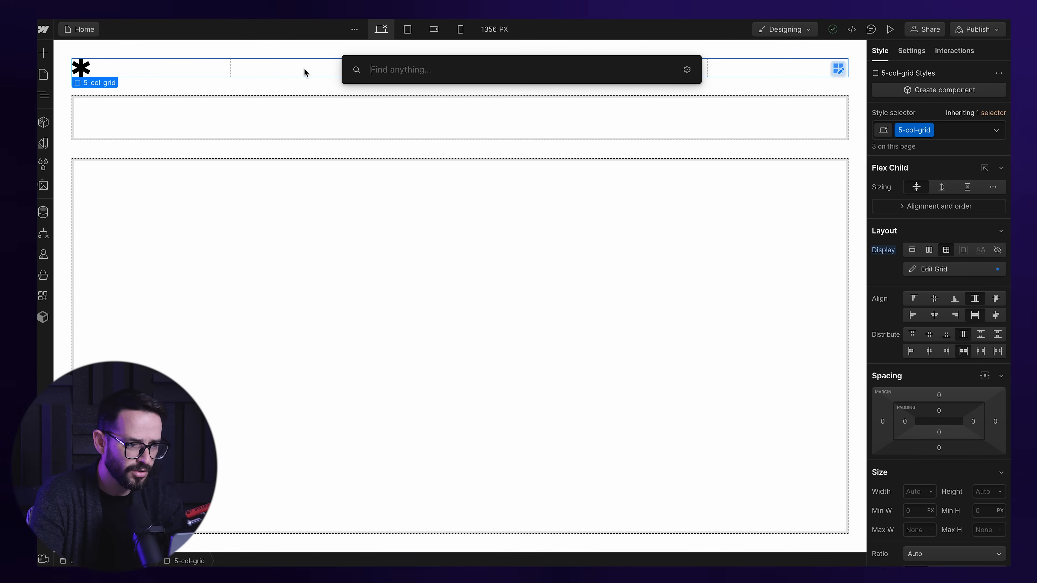
pyautogui.write('link')
pyautogui.press('Down')
pyautogui.press('Return')
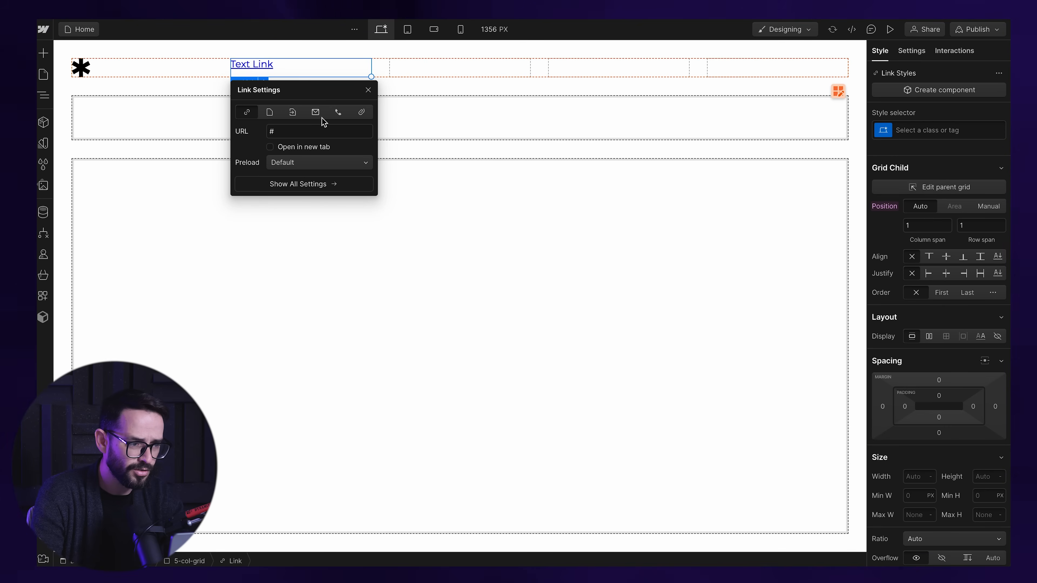
pyautogui.click(368, 90)
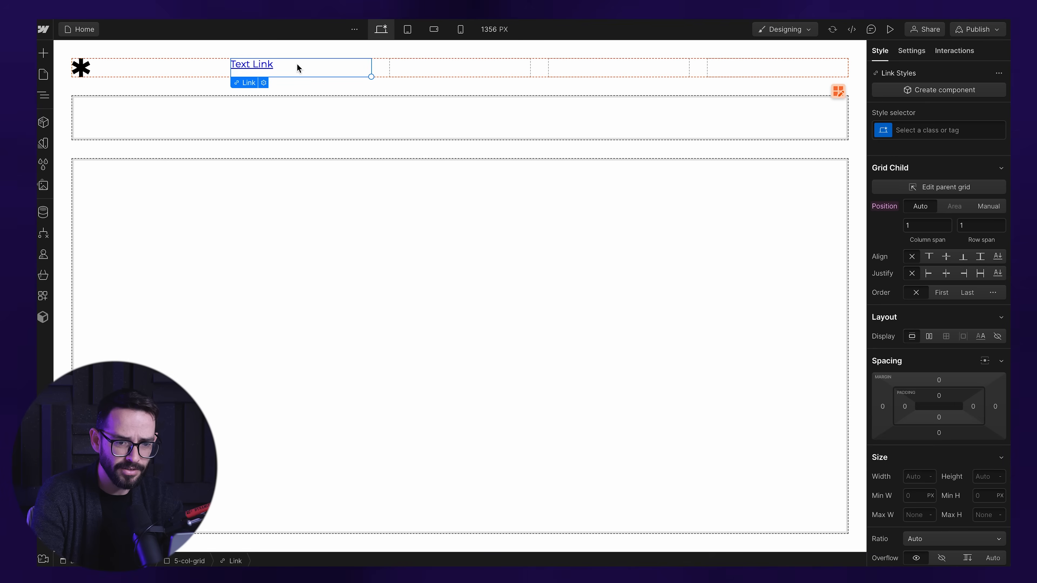
# Give the new text link the class nav-link
pyautogui.click(935, 130)
pyautogui.write('text-')
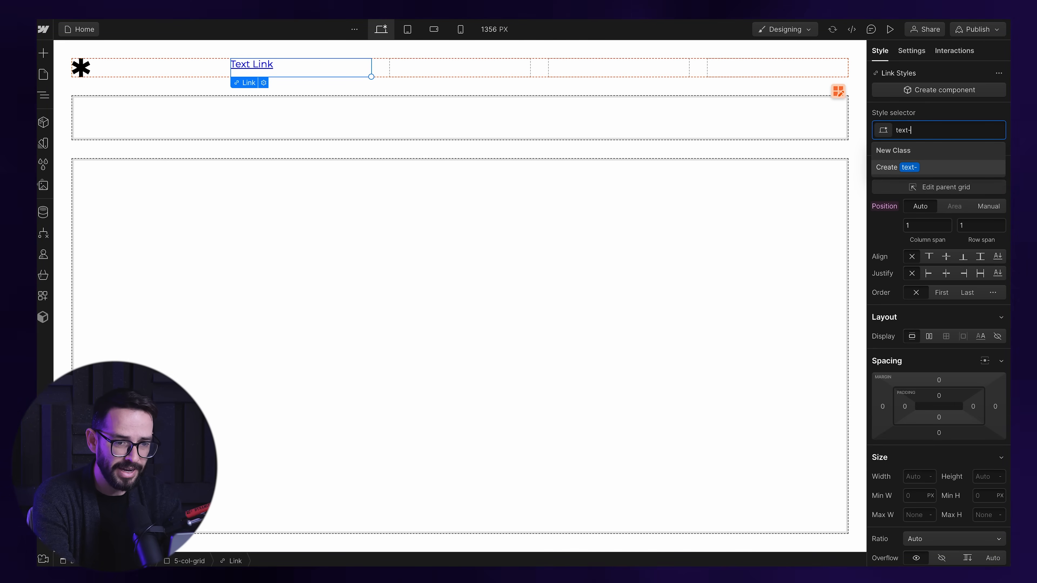
pyautogui.write('nav-link')
pyautogui.press('Return')
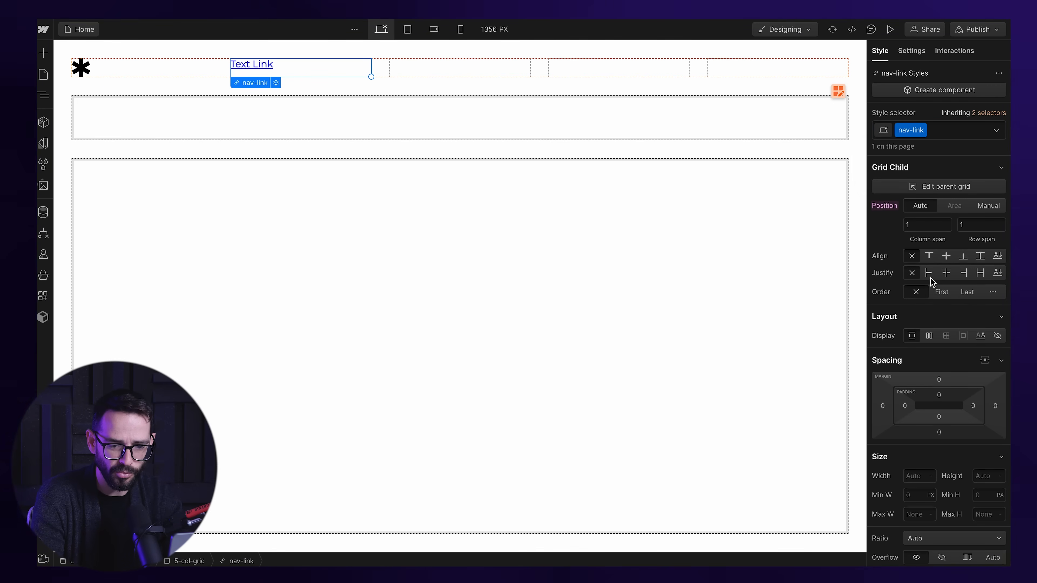
# Set the nav-link text color to #070707 and remove its underline decoration
pyautogui.scroll(-10, 933, 274)
pyautogui.scroll(2, 933, 281)
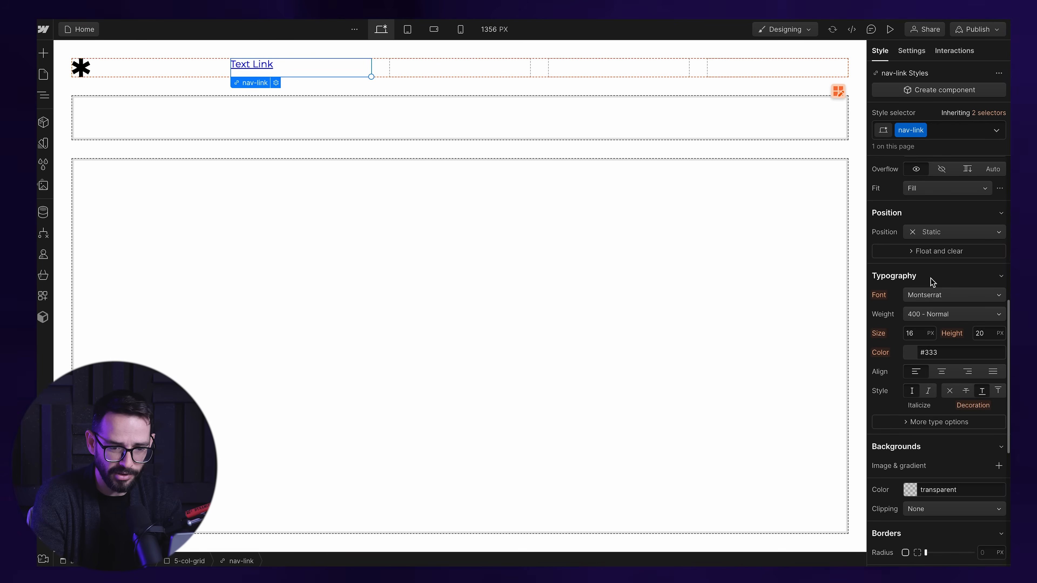
pyautogui.click(913, 357)
pyautogui.moveTo(886, 409); pyautogui.dragTo(857, 454)
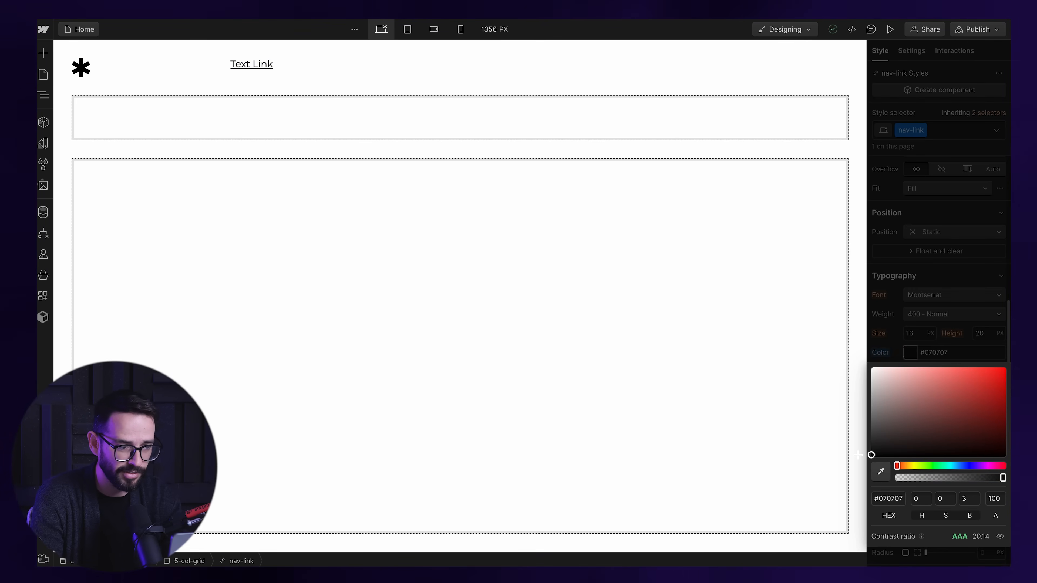
pyautogui.click(921, 341)
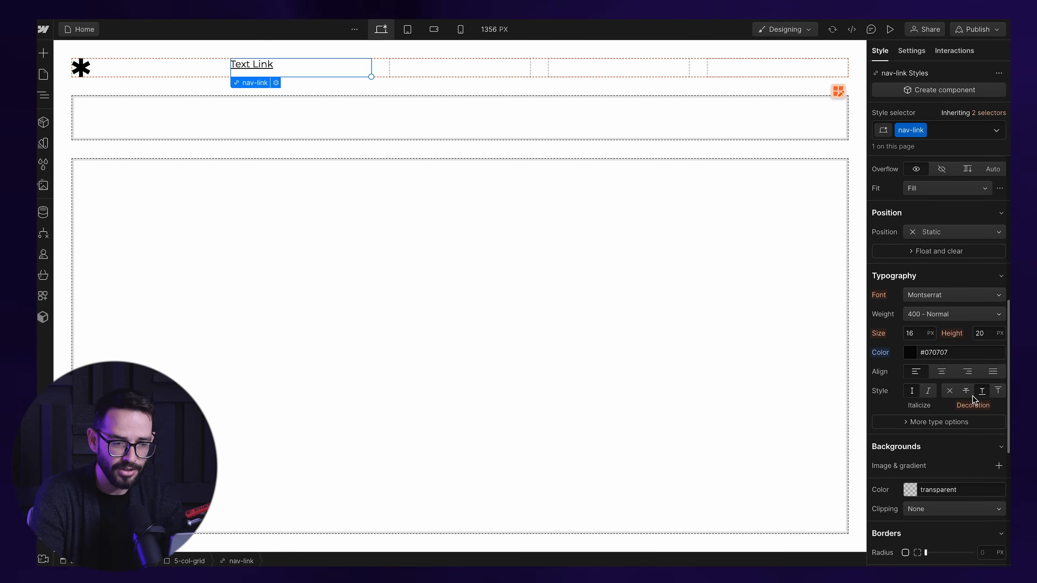
pyautogui.click(949, 391)
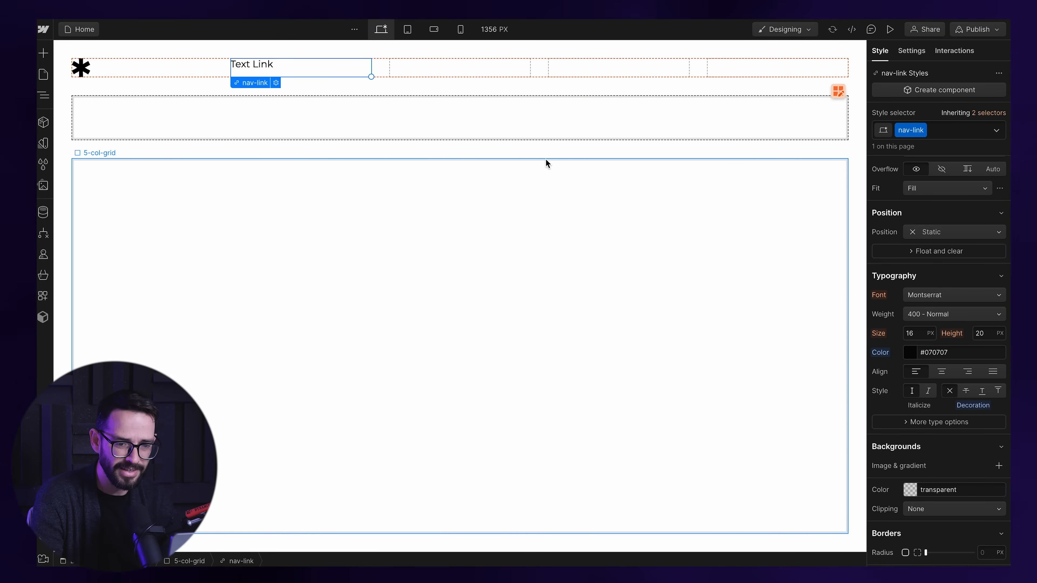
# Center the nav-link vertically in its grid cell and change its text to "works"
pyautogui.scroll(10, 887, 306)
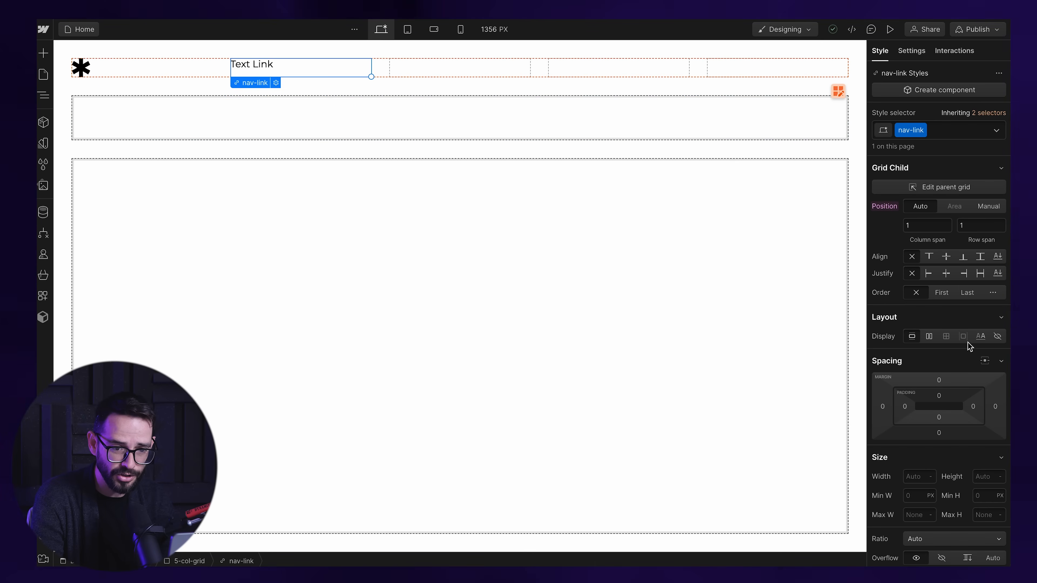
pyautogui.click(946, 257)
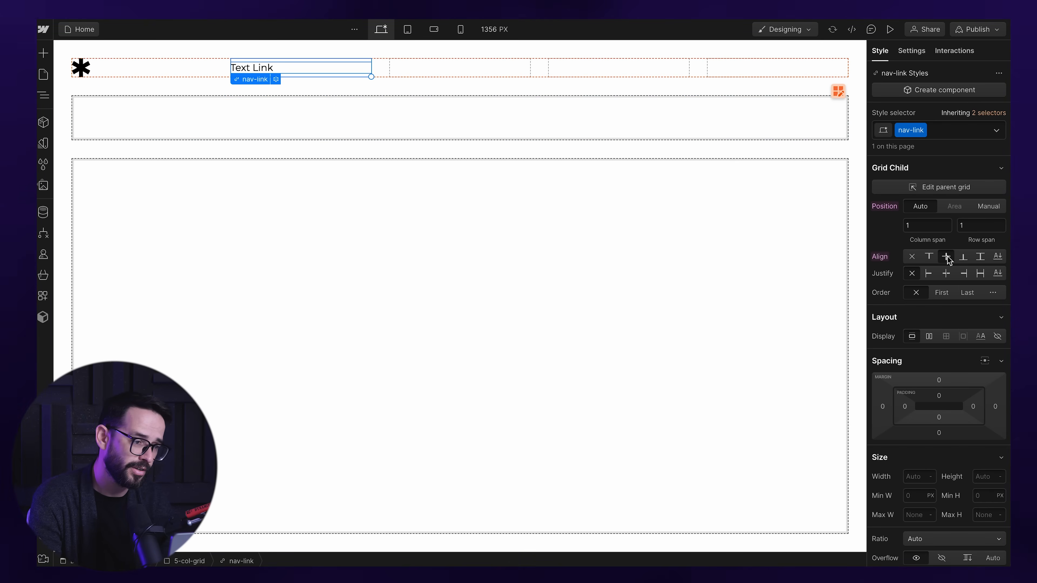
pyautogui.doubleClick(266, 69)
pyautogui.write('works')
pyautogui.click(190, 69)
# Duplicate the works link into the next column and change the copy's text to "about"
pyautogui.click(245, 71)
pyautogui.hotkey('ctrl', 'c')
pyautogui.hotkey('ctrl', 'v')
pyautogui.click(394, 68)
pyautogui.doubleClick(392, 68)
pyautogui.write('about')
pyautogui.click(348, 68)
pyautogui.click(129, 66)
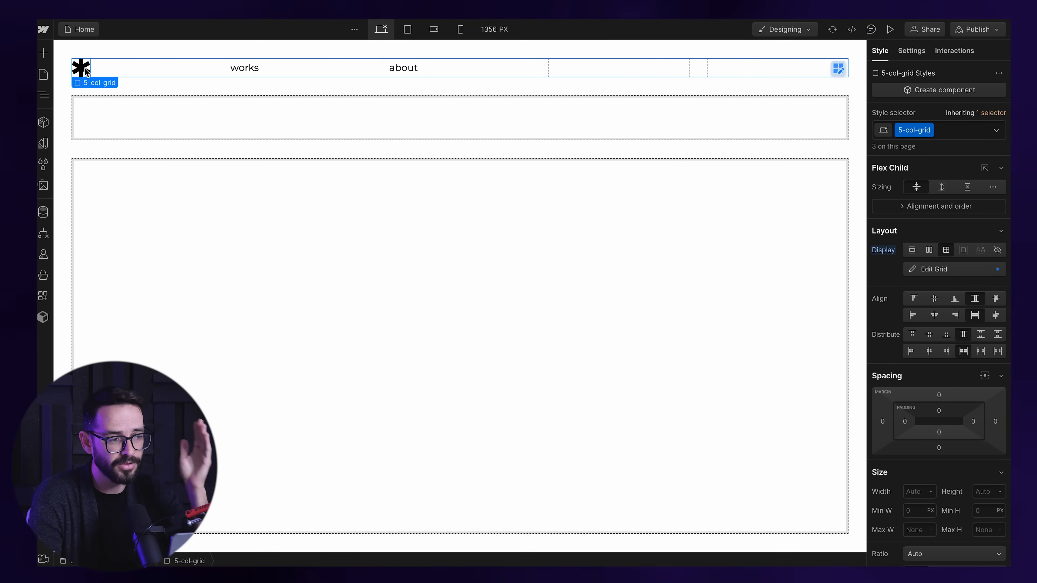
# Switch to Figma and show the Website frame's five-column layout grid to check which columns the works and about links occupy
pyautogui.click(403, 68)
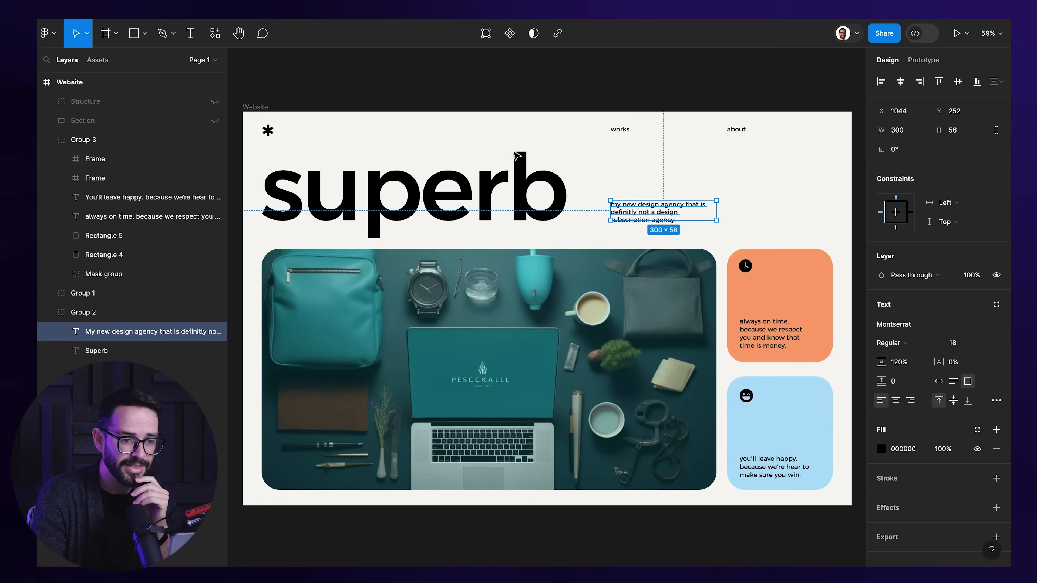
pyautogui.click(261, 107)
pyautogui.click(976, 266)
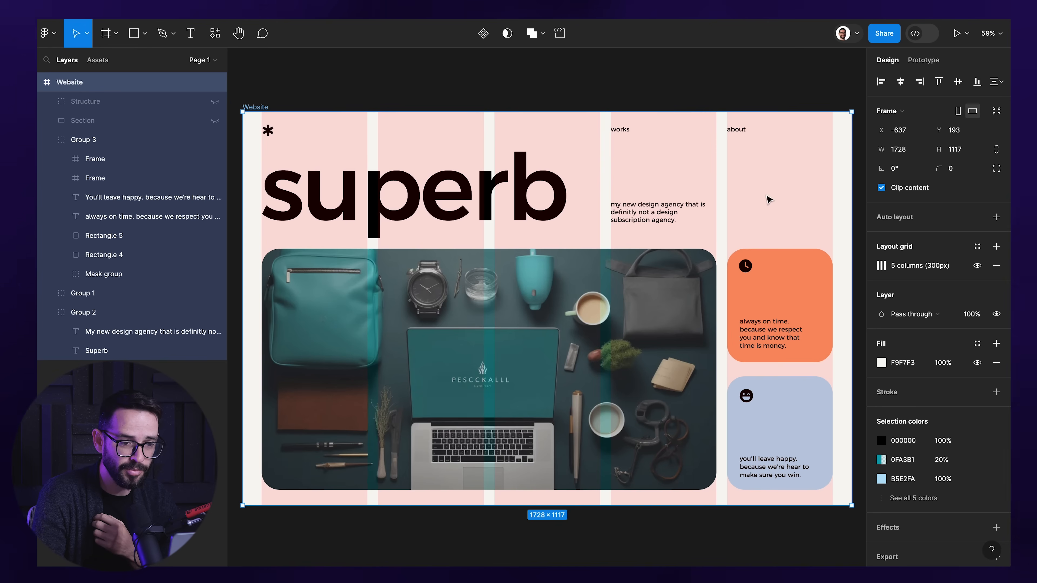
pyautogui.click(741, 135)
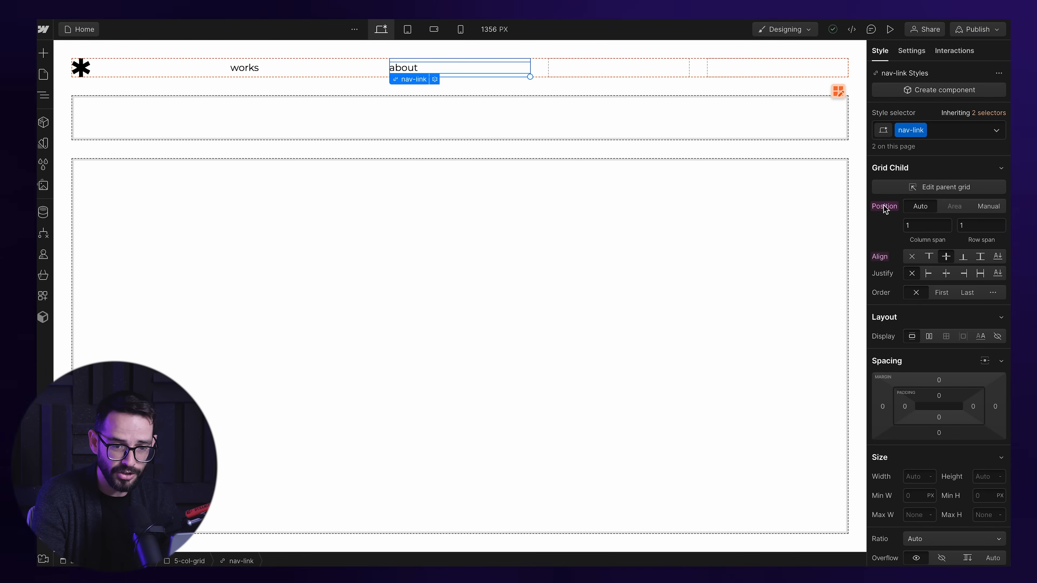
# Switch back to Webflow and position the about link manually with column start 5 and column end 5
pyautogui.click(988, 206)
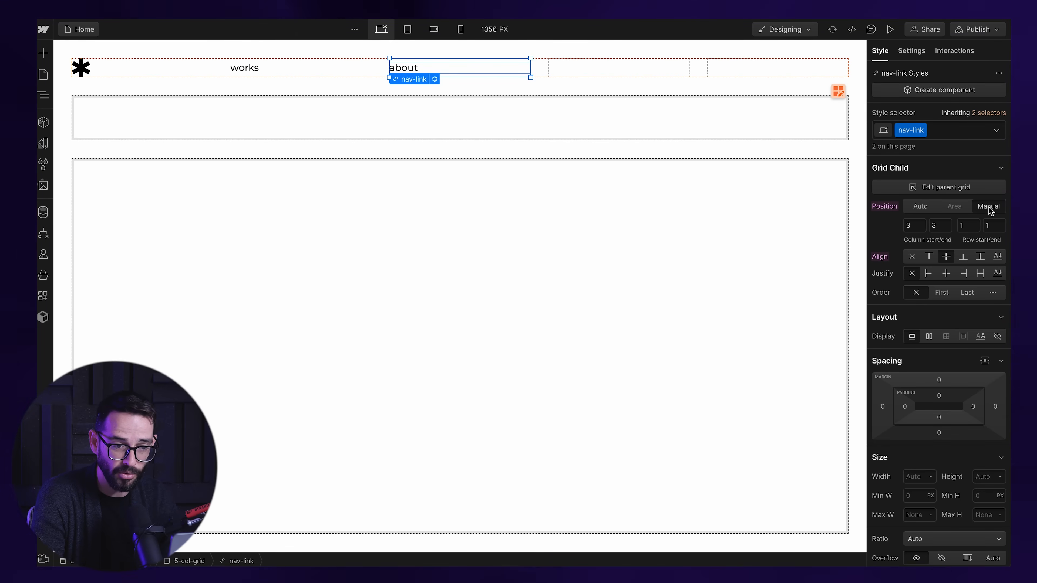
pyautogui.click(911, 225)
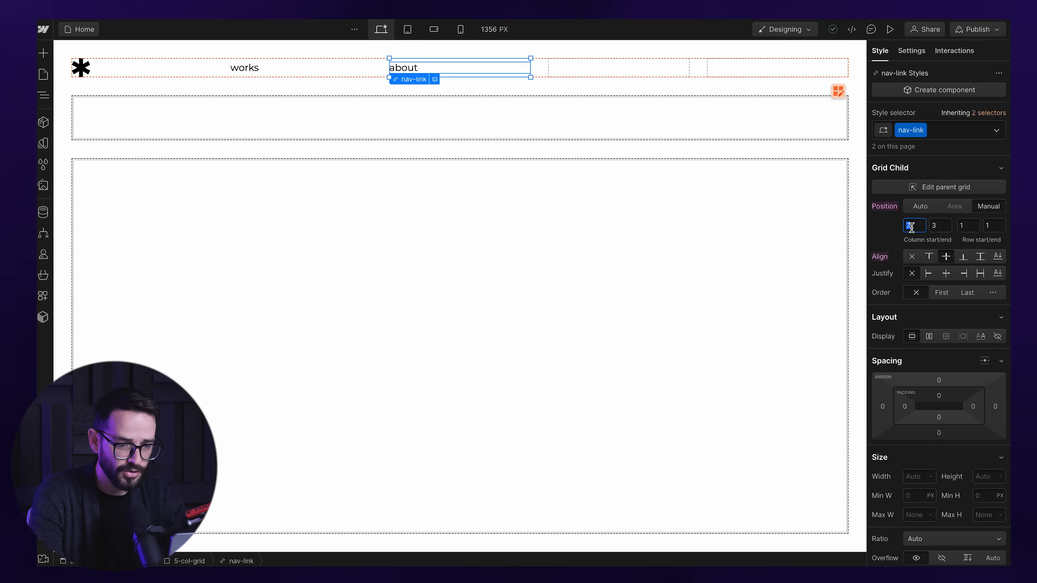
pyautogui.write('5')
pyautogui.click(936, 224)
pyautogui.write('5')
pyautogui.press('Return')
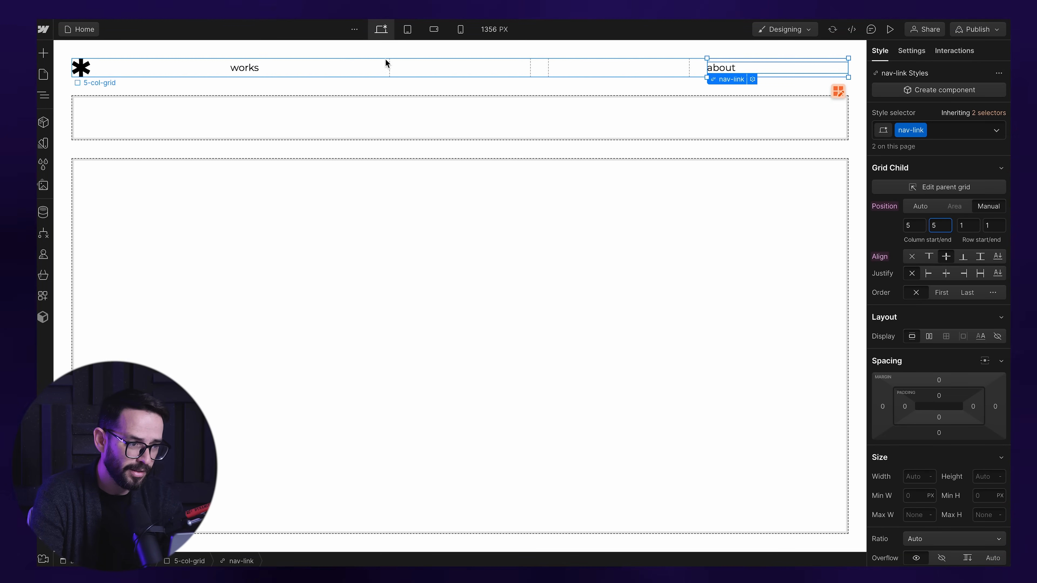
# Move the works link to the fourth column of the first 5-col-grid
pyautogui.click(249, 70)
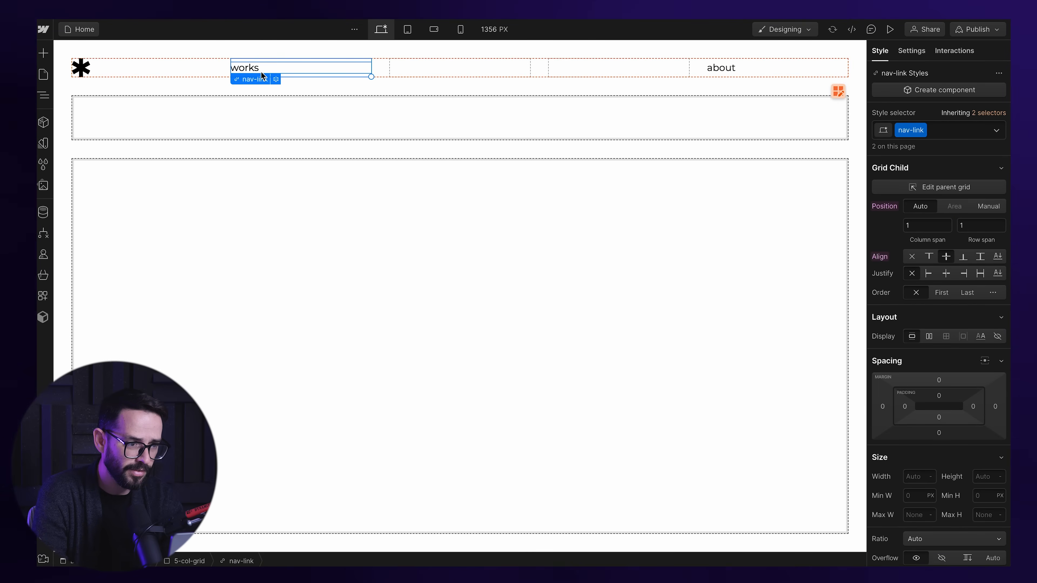
pyautogui.moveTo(262, 76); pyautogui.dragTo(385, 79)
pyautogui.moveTo(472, 83); pyautogui.dragTo(594, 68)
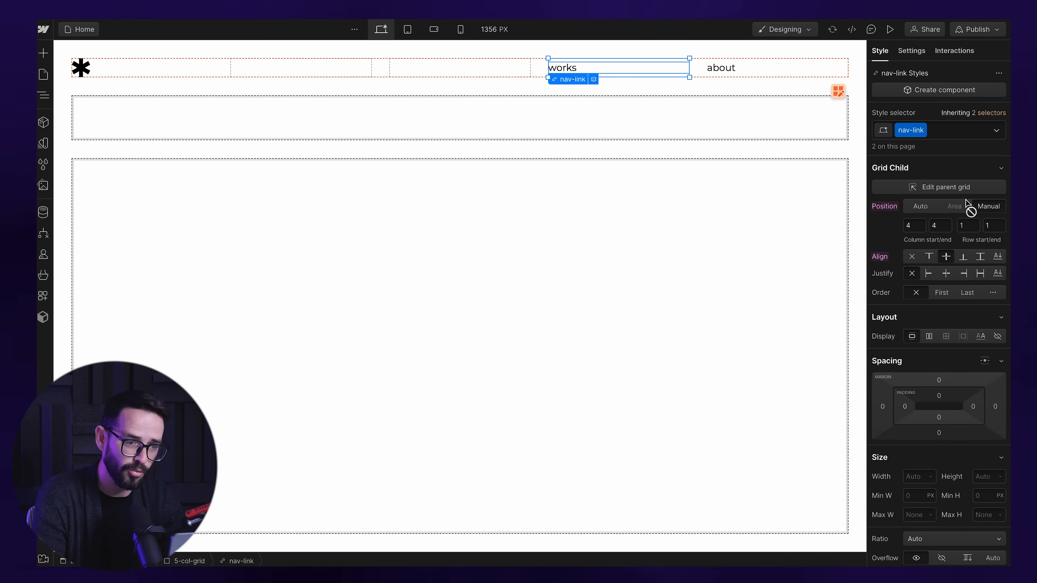
# Switch to Figma and select the large superb headline text to take over its wording
pyautogui.click(721, 91)
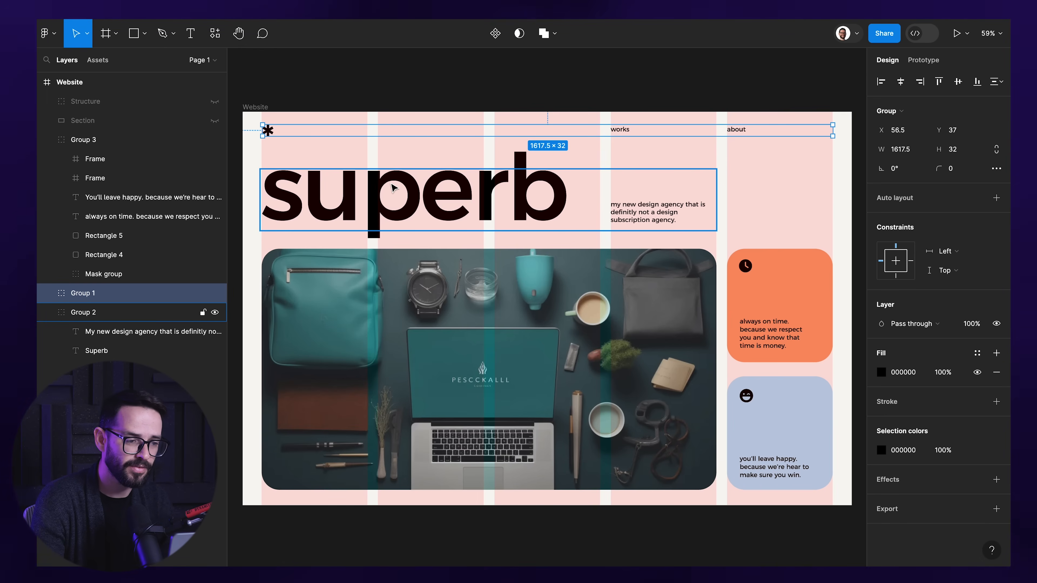
pyautogui.doubleClick(369, 186)
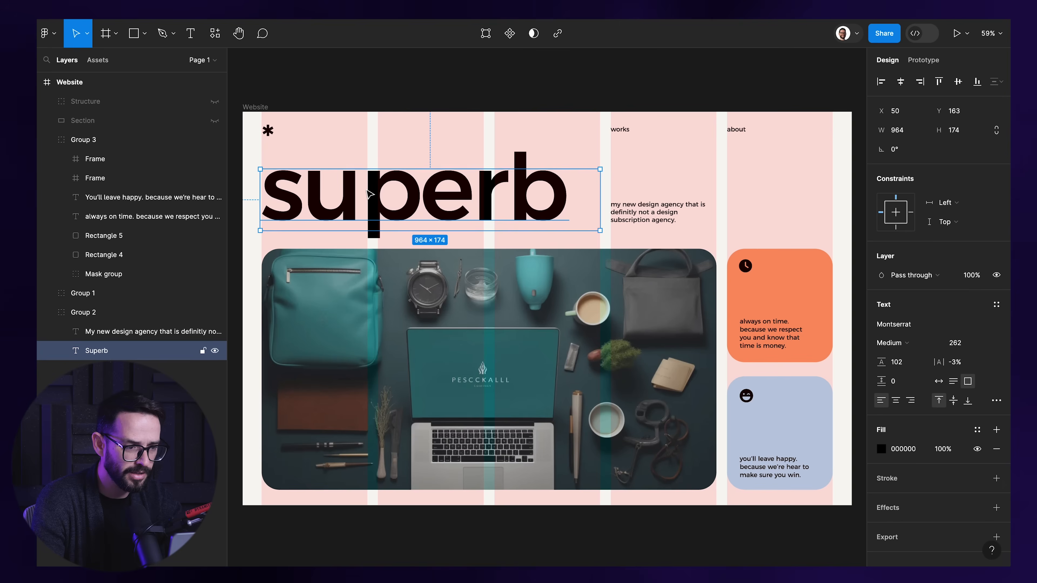
pyautogui.doubleClick(366, 189)
pyautogui.press('Escape')
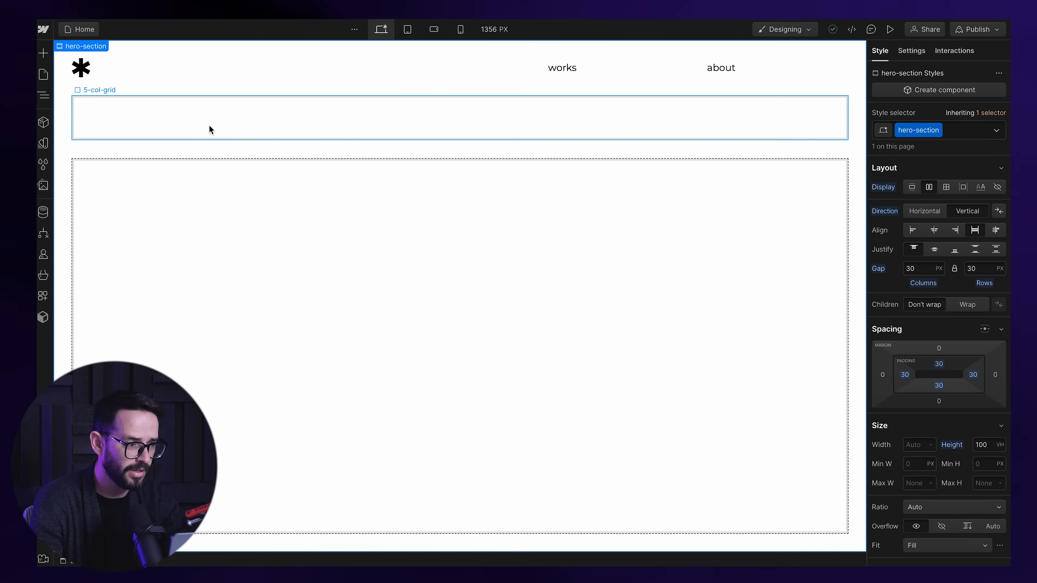
# Switch back to Webflow and insert an H1 heading into the second 5-col-grid
pyautogui.click(208, 119)
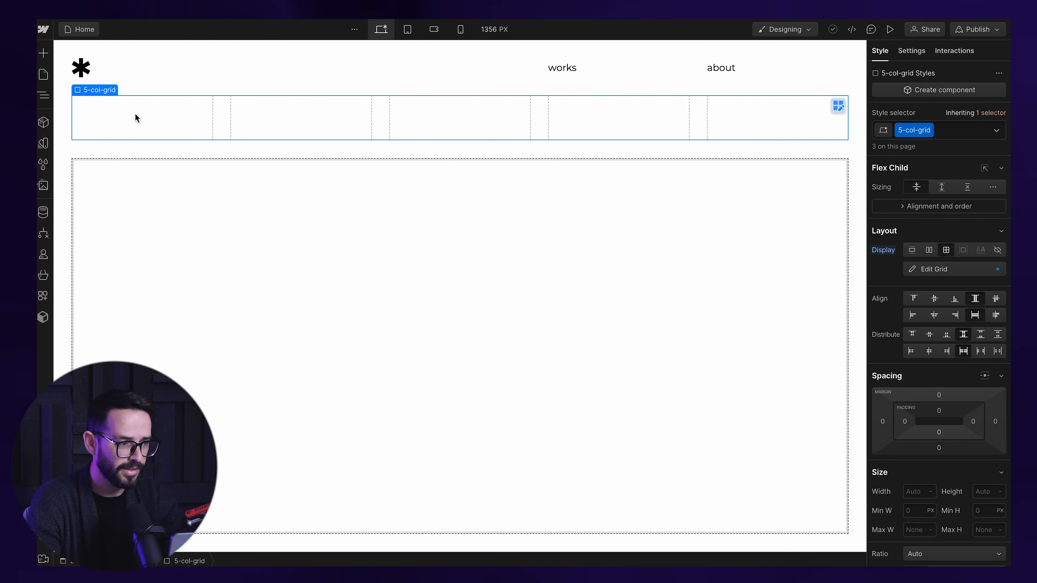
pyautogui.hotkey('ctrl', 'k')
pyautogui.write('h1')
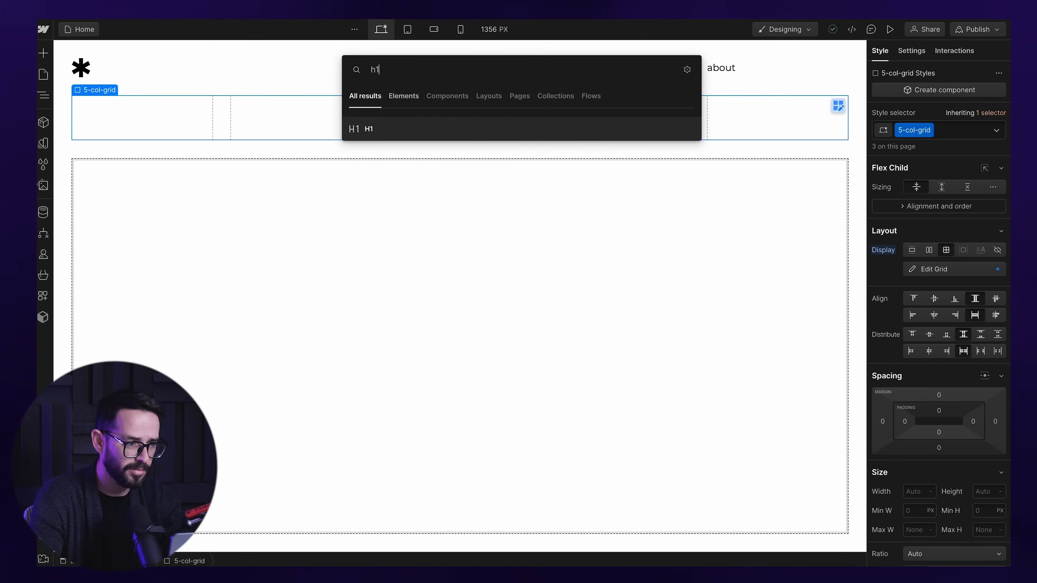
pyautogui.press('Return')
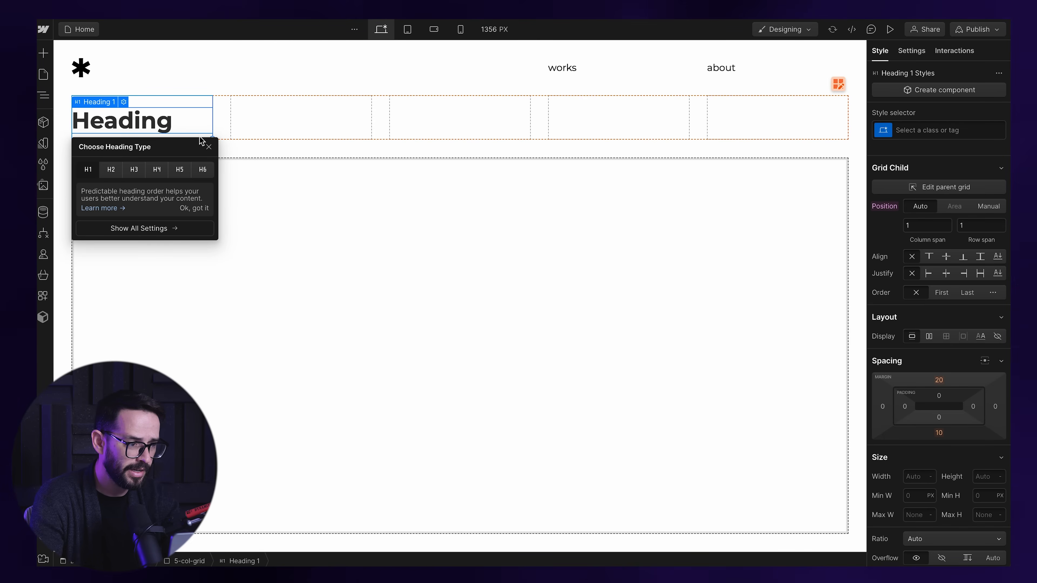
# Stretch the heading across the first three grid columns and change its text to "Superb"
pyautogui.click(208, 145)
pyautogui.moveTo(212, 138); pyautogui.dragTo(472, 140)
pyautogui.doubleClick(153, 126)
pyautogui.write('Superb')
pyautogui.press('Escape')
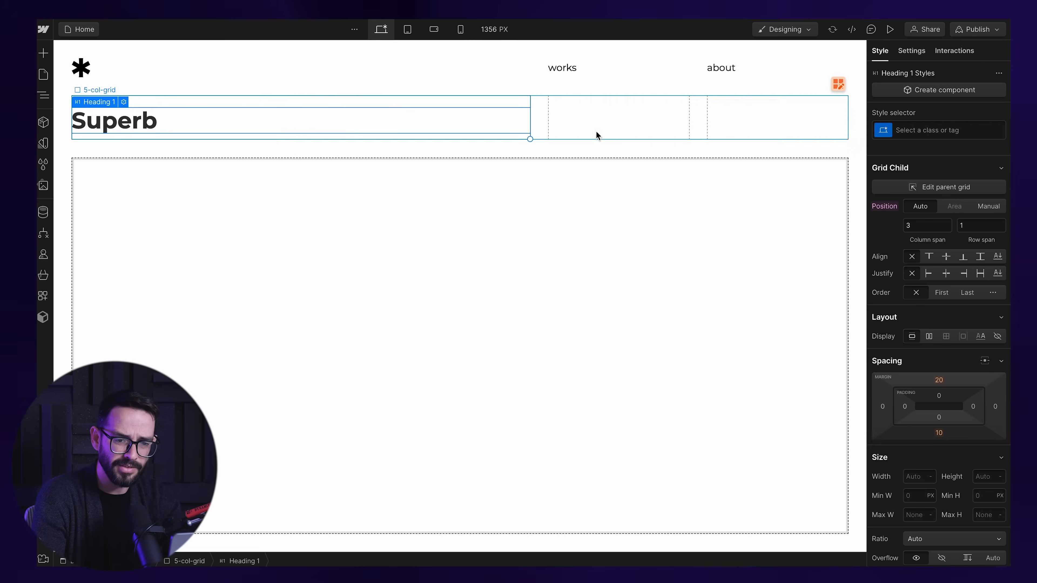
# Create the class h1-homepage on the Superb heading
pyautogui.click(957, 130)
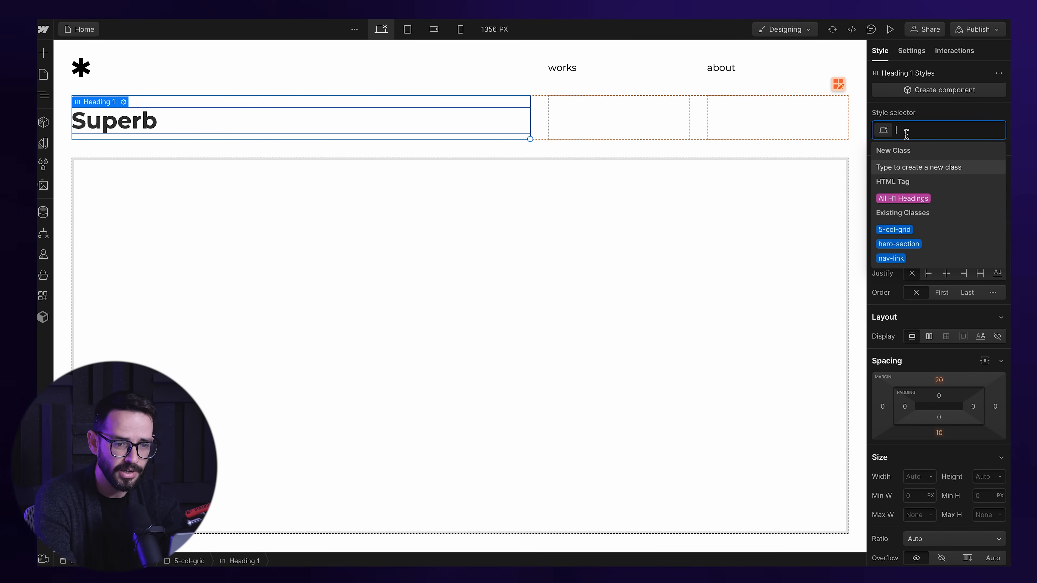
pyautogui.write('h1-homepage')
pyautogui.press('Return')
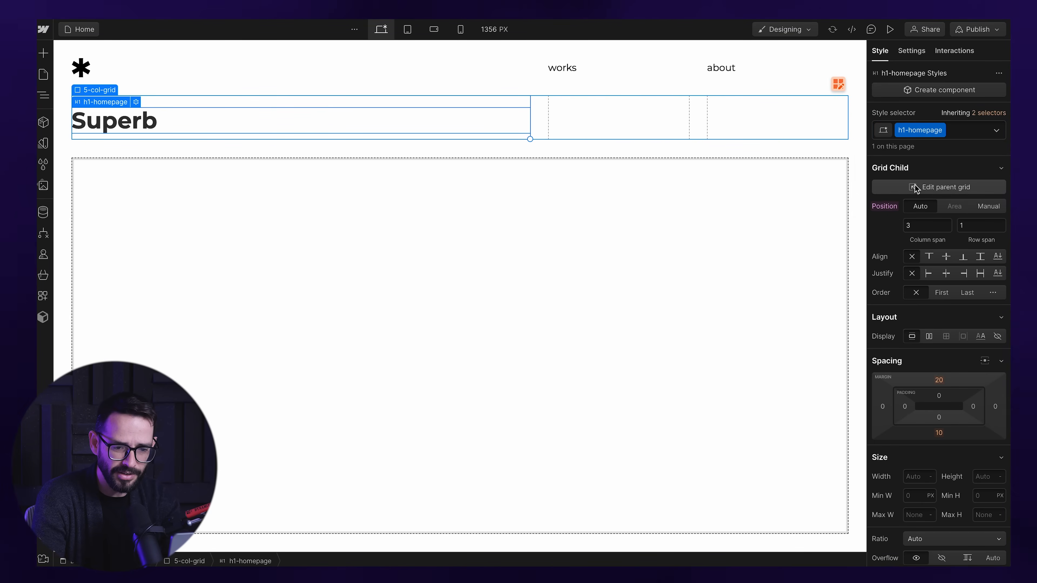
# Set the h1-homepage font size to 13 VW and its unitless line height to 0.9
pyautogui.scroll(-8, 914, 183)
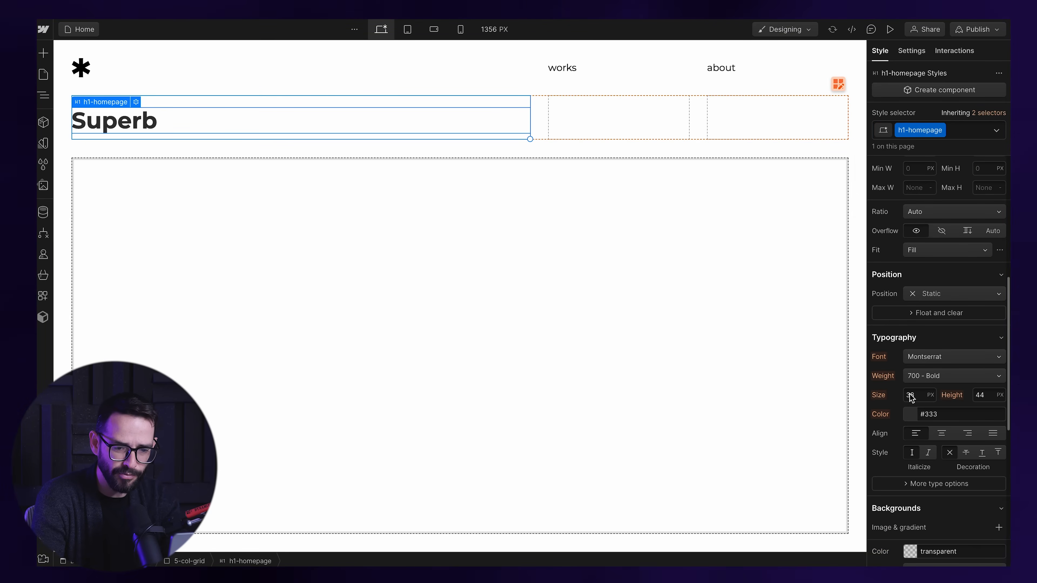
pyautogui.click(909, 399)
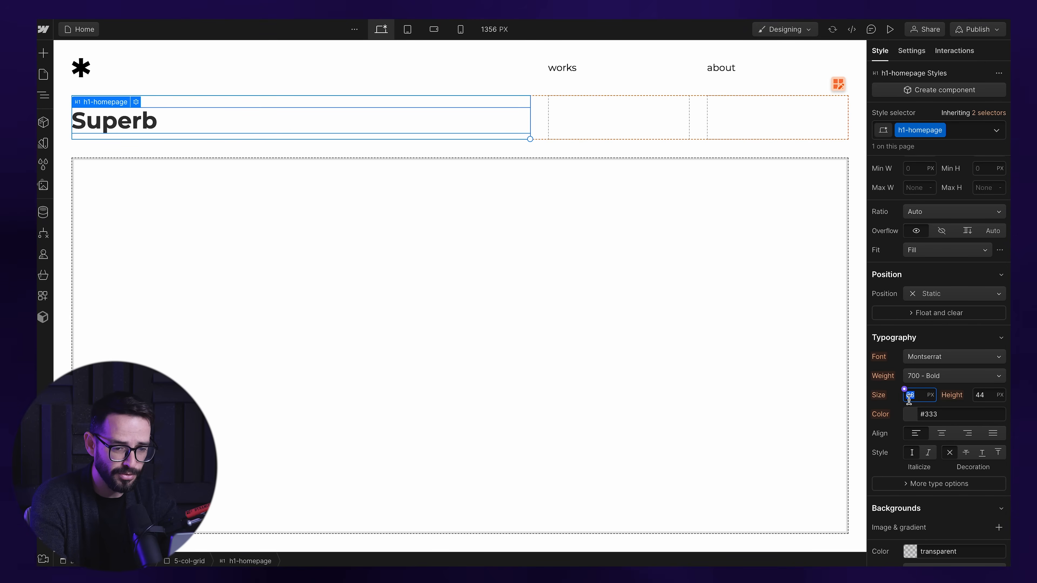
pyautogui.write('13vw')
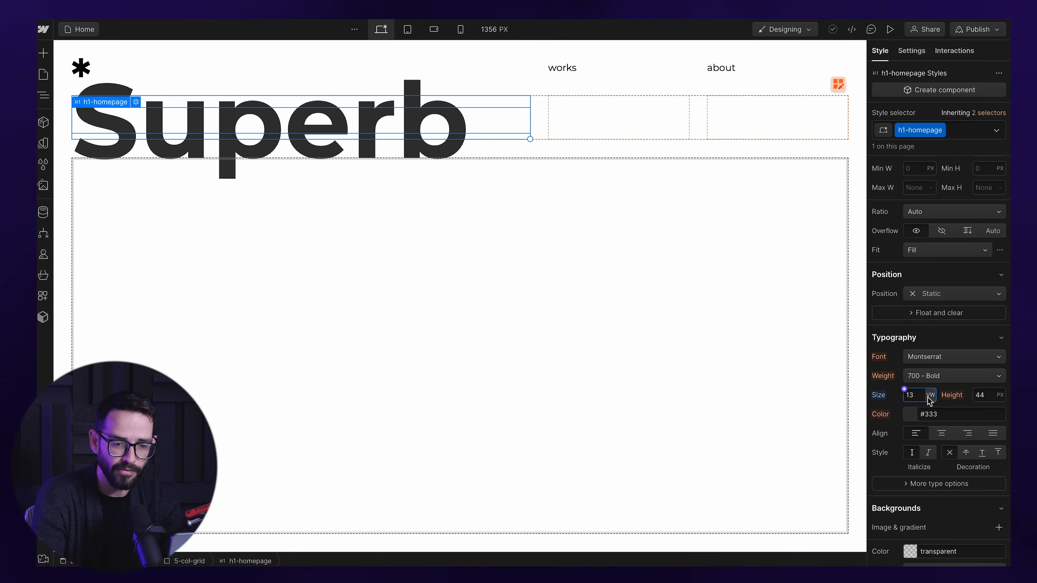
pyautogui.moveTo(864, 361); pyautogui.dragTo(851, 338)
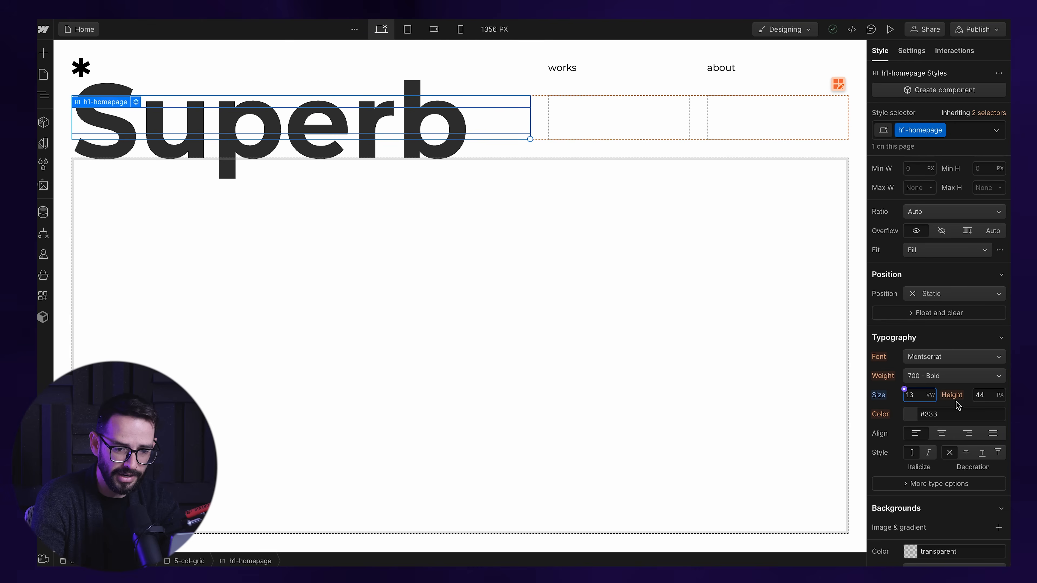
pyautogui.click(987, 397)
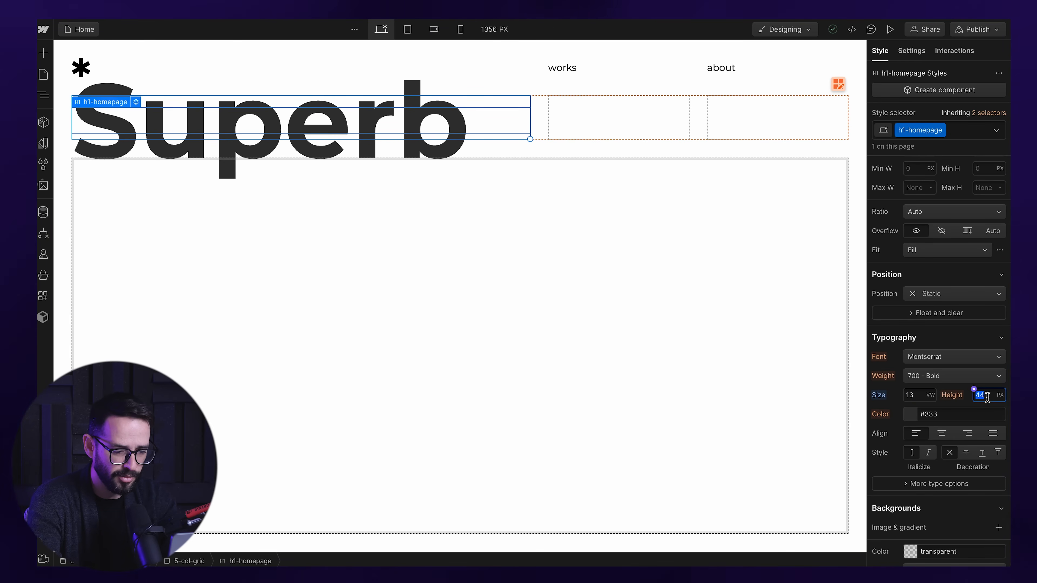
pyautogui.write('0.9')
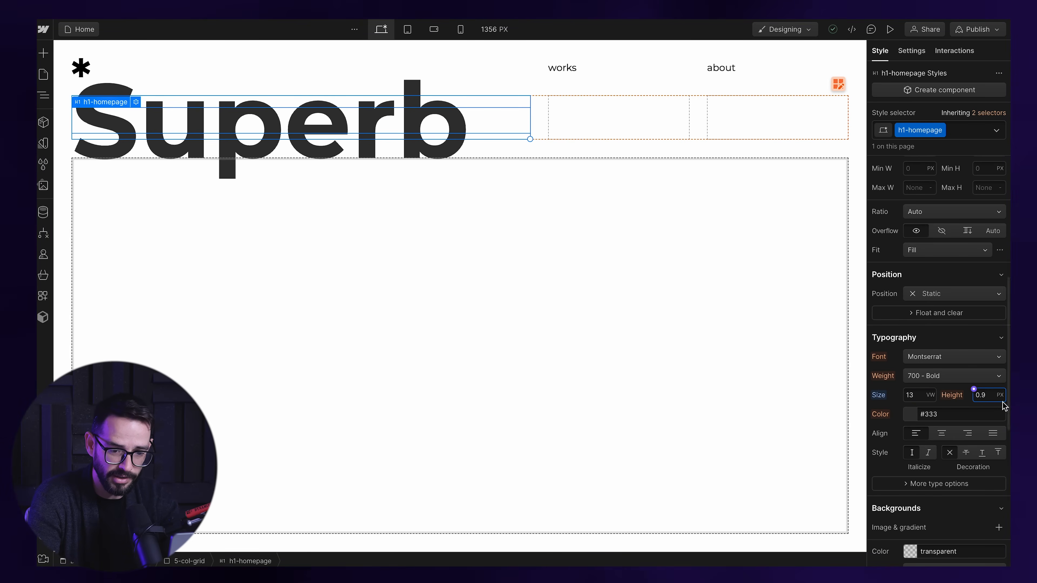
pyautogui.press('Return')
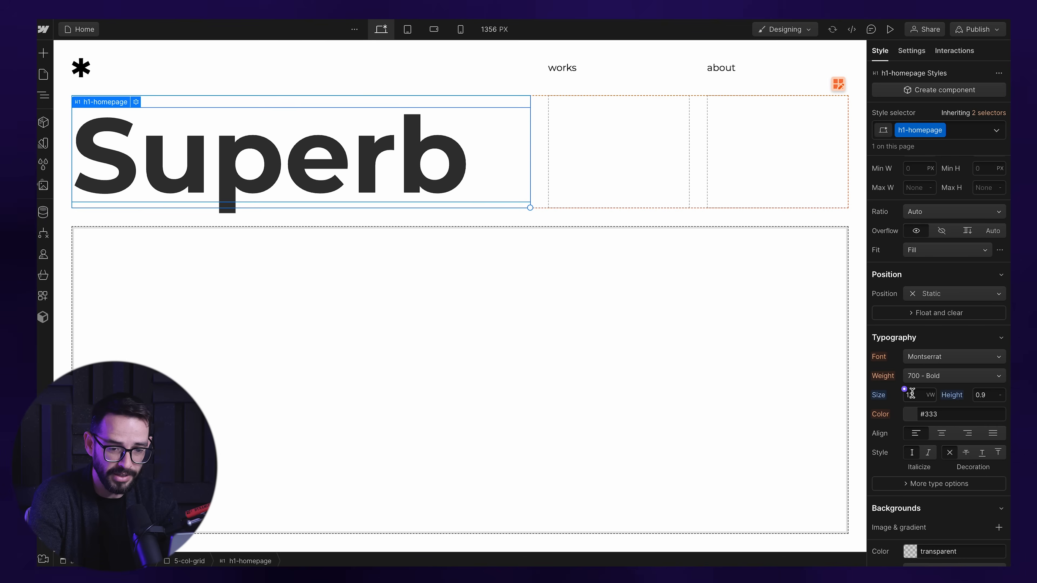
pyautogui.click(977, 391)
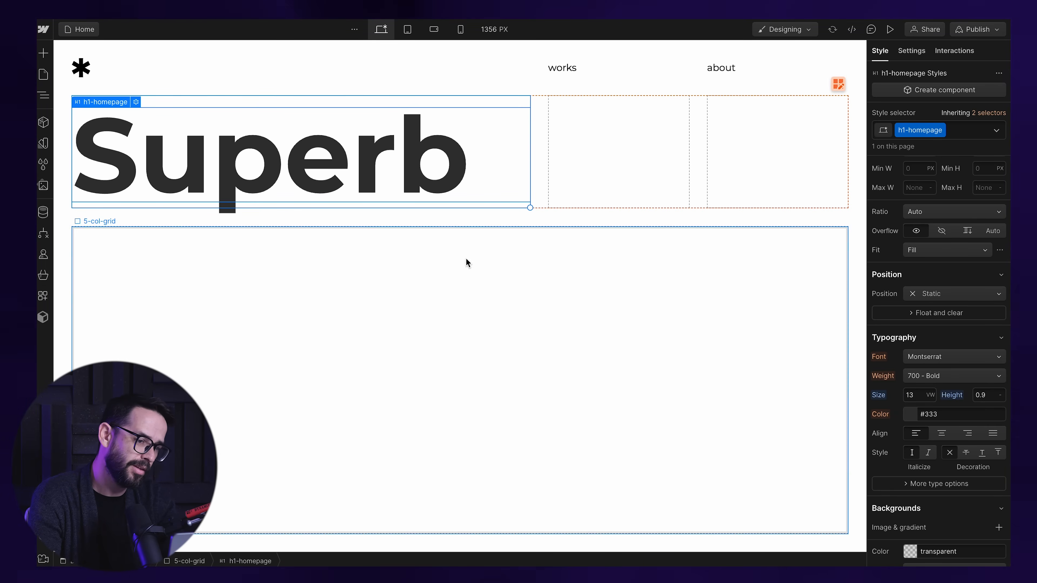
# Select the headline-row grid in Webflow, switch to Figma and select the agency description text beside the headline to take over its wording
pyautogui.click(595, 163)
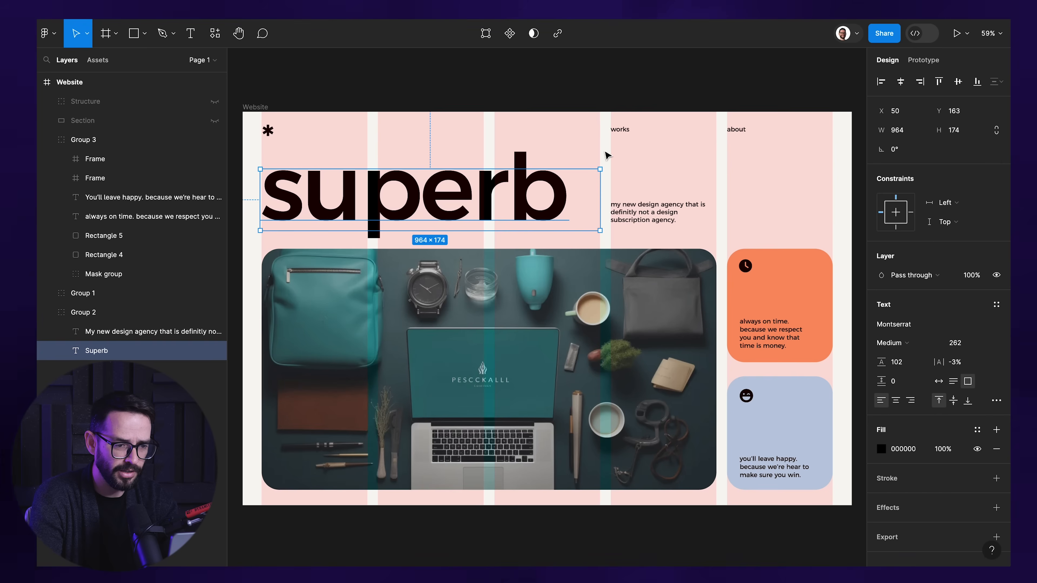
pyautogui.click(626, 213)
pyautogui.doubleClick(626, 212)
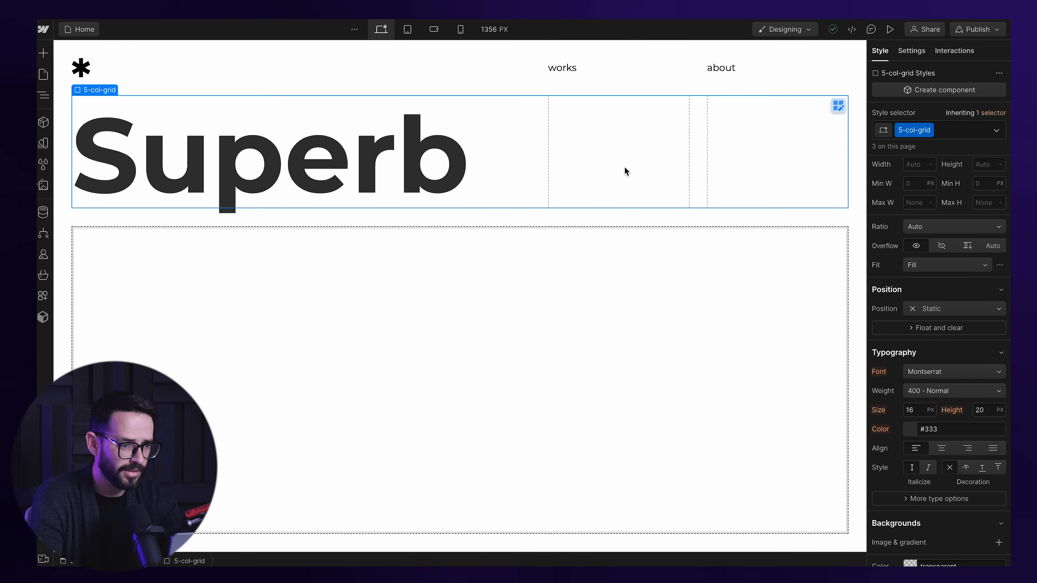
# Back in Webflow, insert a paragraph beside the heading reading "My new design agency that is definitly not a design subscription agency."
pyautogui.press('super+k')
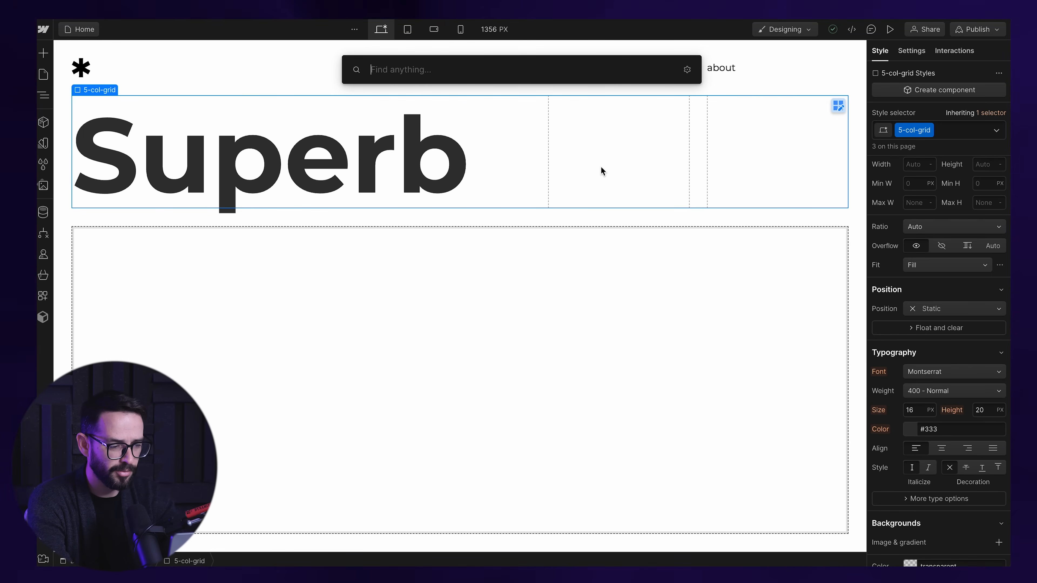
pyautogui.write('par')
pyautogui.press('Return')
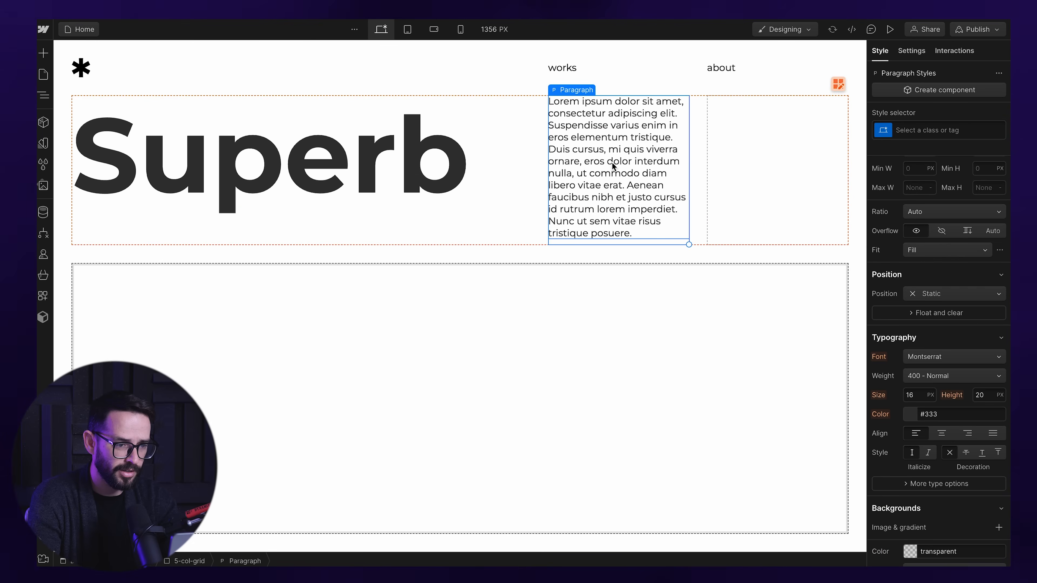
pyautogui.doubleClick(614, 169)
pyautogui.press('super+a')
pyautogui.write('My new design agency that is definitly not a design subscription agency.')
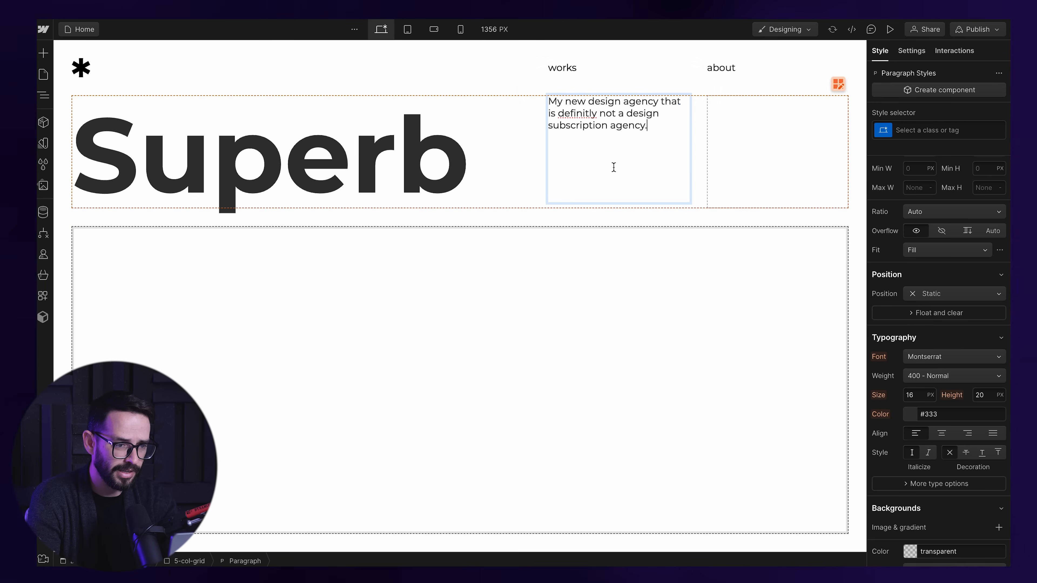
pyautogui.click(737, 158)
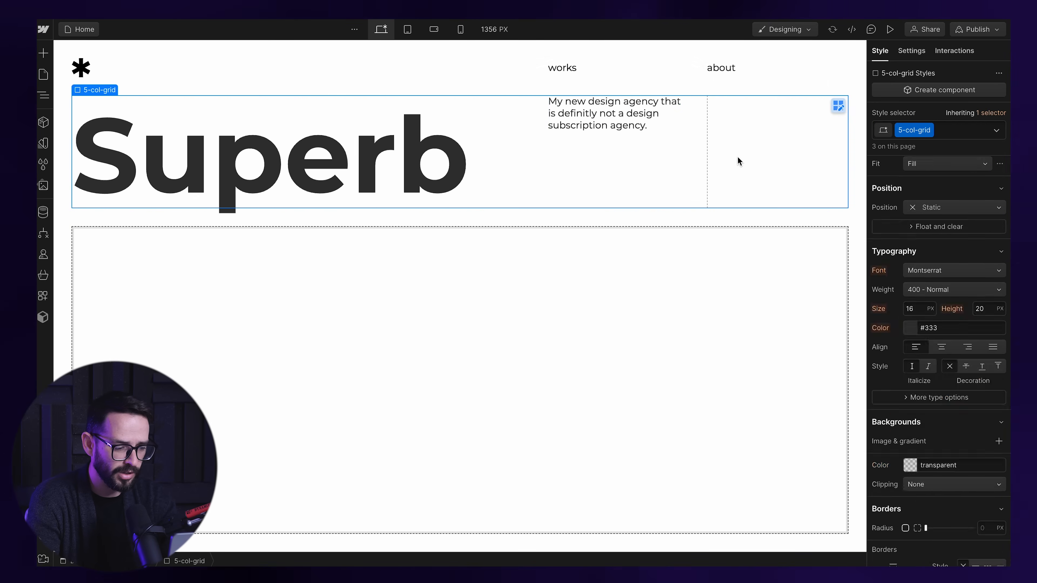
# Align the agency description paragraph to the bottom of its grid cell
pyautogui.click(632, 157)
pyautogui.press('super+k')
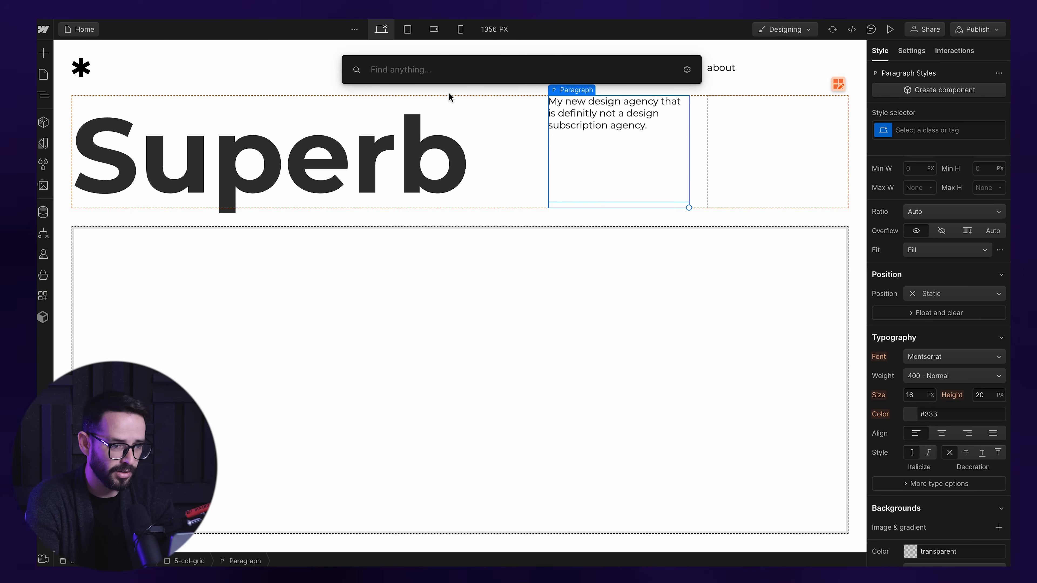
pyautogui.press('Escape')
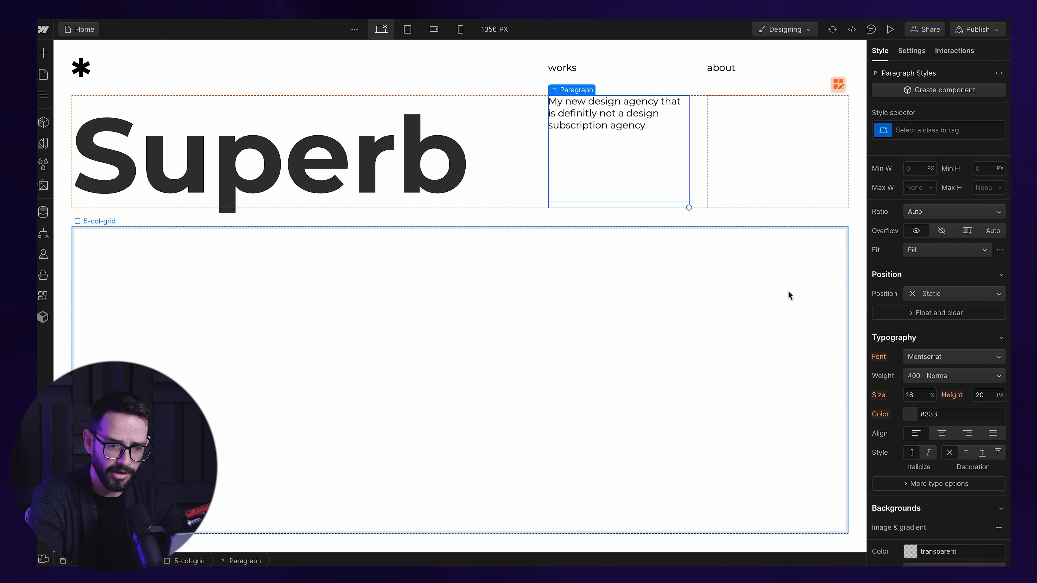
pyautogui.scroll(8, 929, 379)
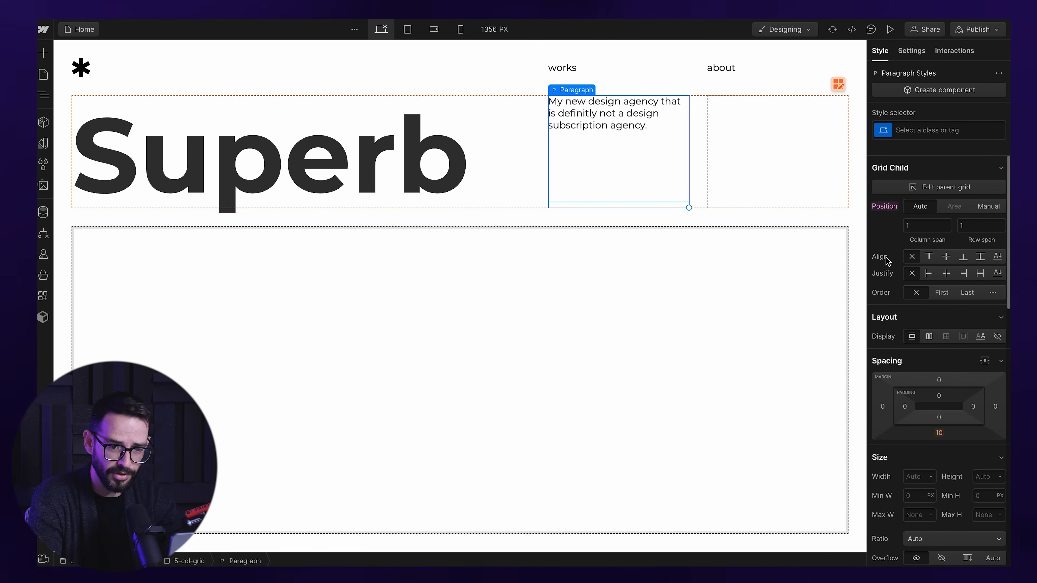
pyautogui.click(962, 259)
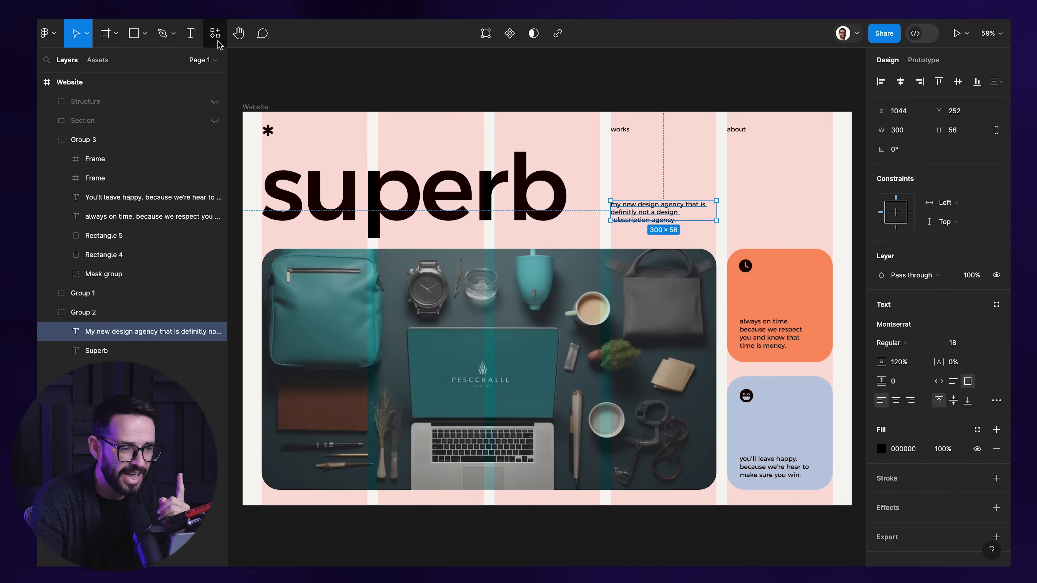
pyautogui.click(133, 33)
pyautogui.moveTo(623, 223); pyautogui.dragTo(463, 238)
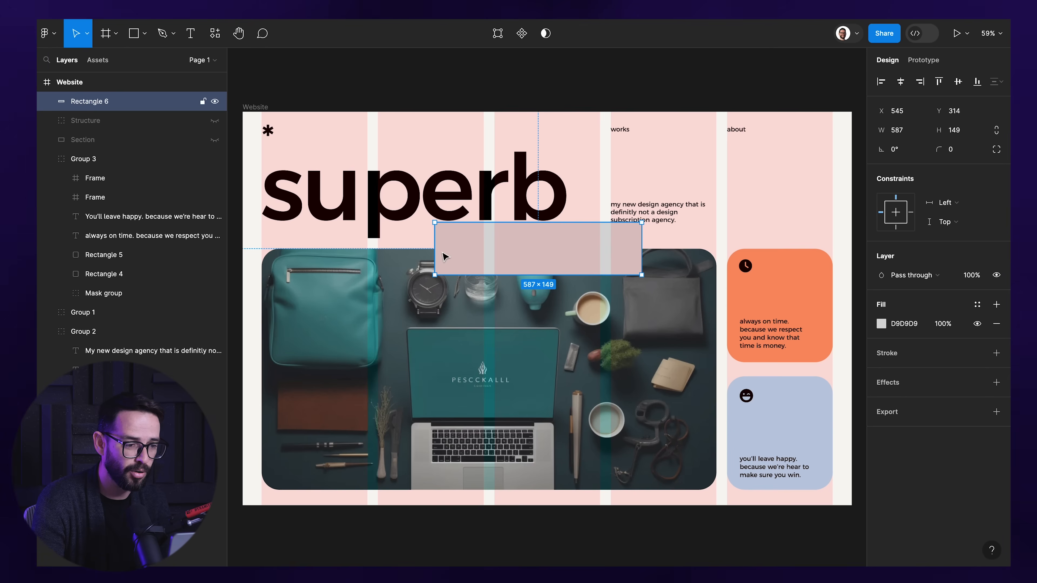
pyautogui.press('Delete')
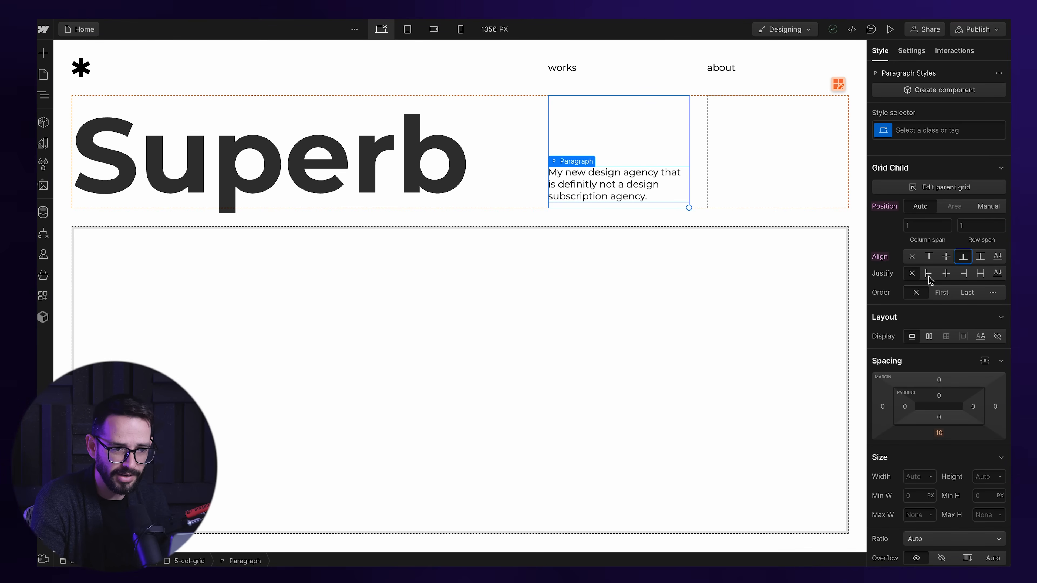
# In Webflow, create the class p-hero on the agency description paragraph and set its bottom margin to 23 px
pyautogui.click(928, 131)
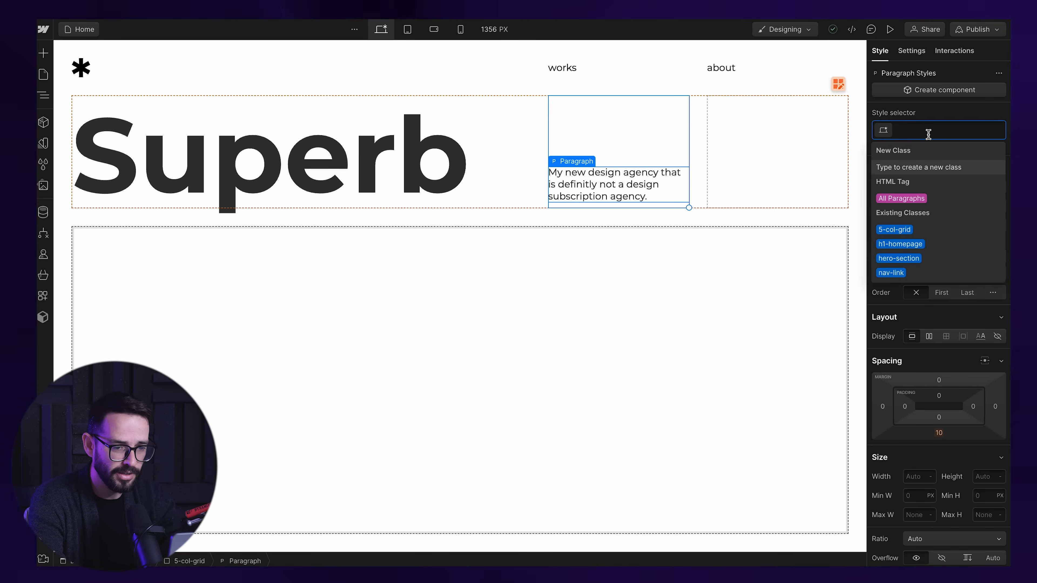
pyautogui.write('p-hero')
pyautogui.press('Return')
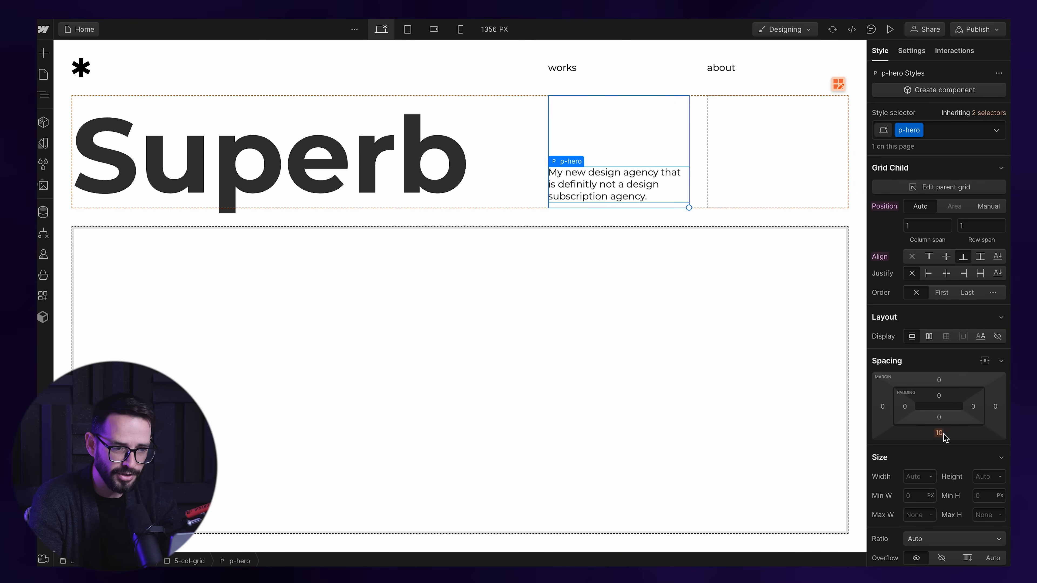
pyautogui.moveTo(942, 437); pyautogui.dragTo(941, 442)
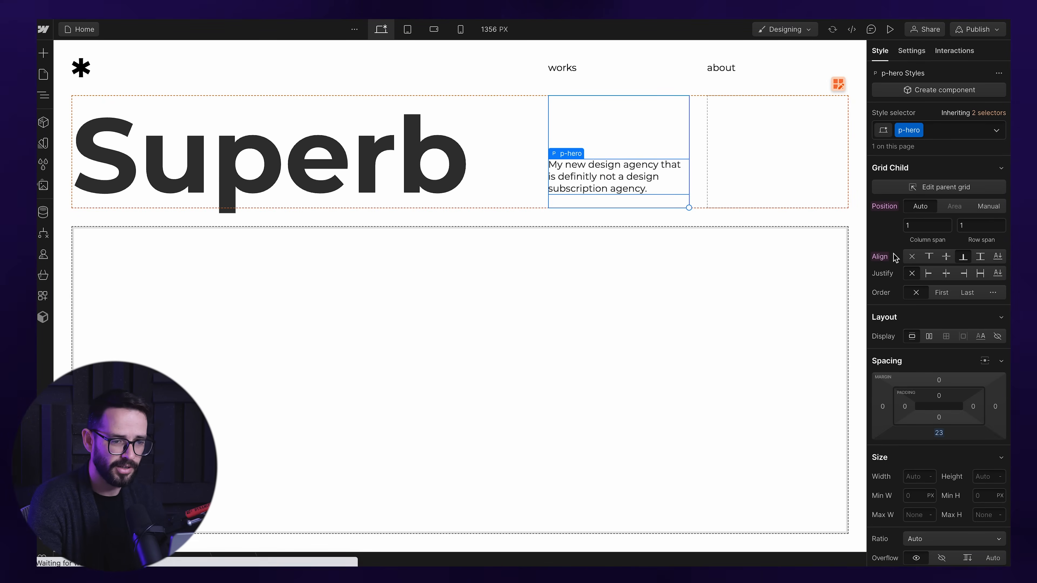
# Select the bento grid below the headline, compare it with the Figma design, and add a second auto row to the Webflow grid
pyautogui.click(729, 231)
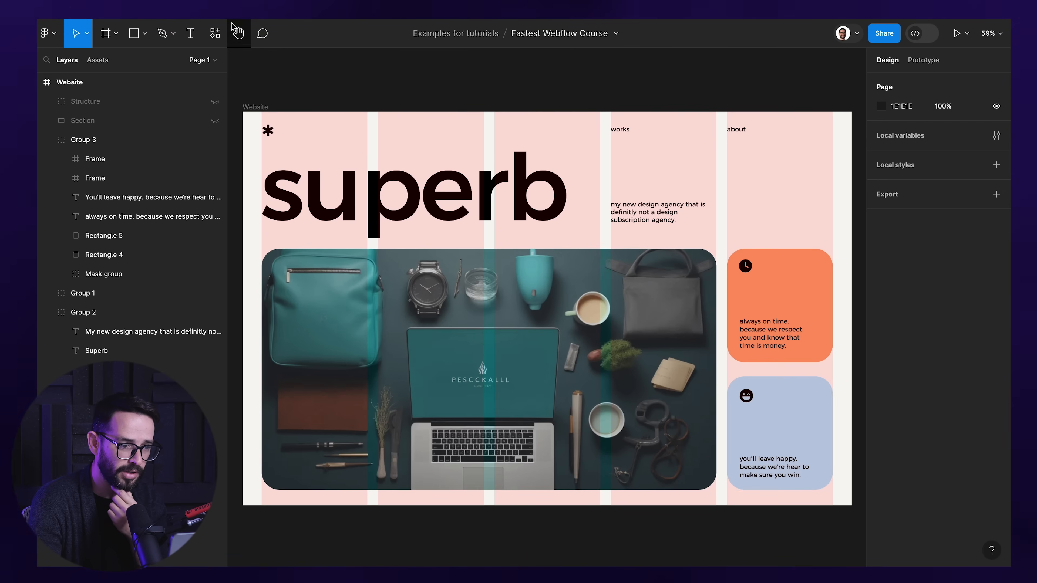
pyautogui.hotkey('ctrl', 'Tab')
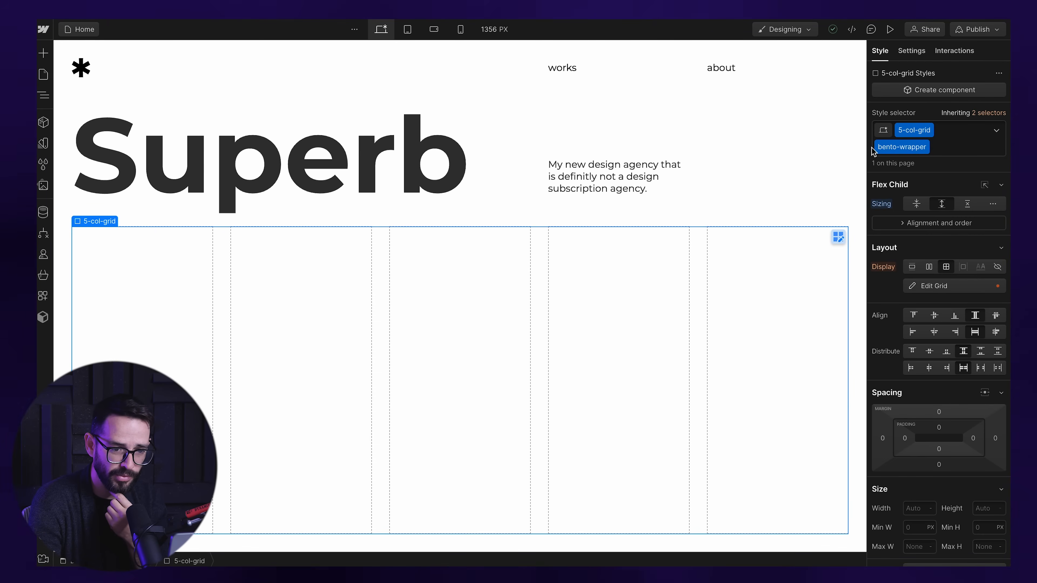
pyautogui.click(838, 236)
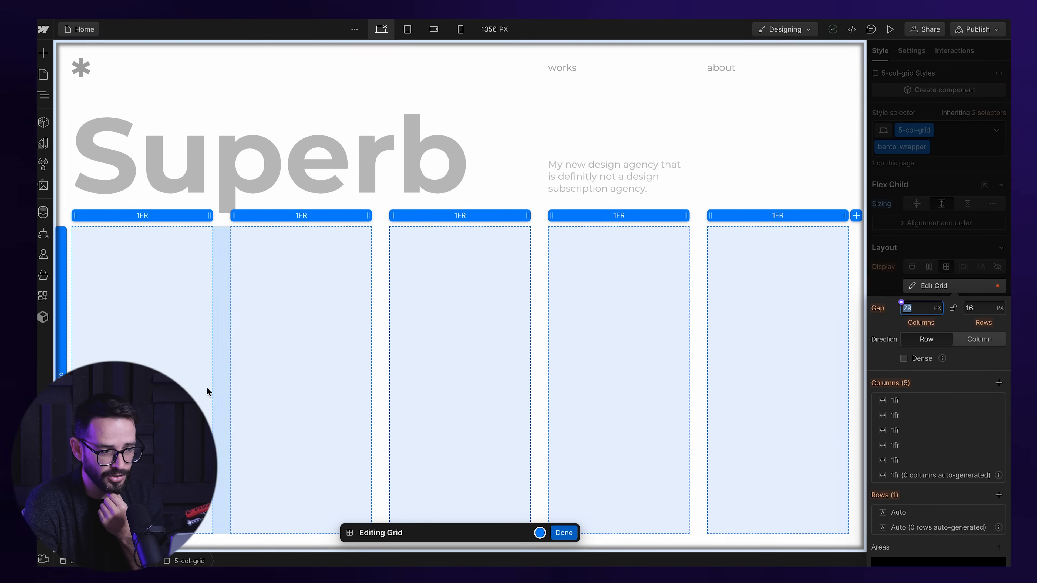
pyautogui.click(60, 541)
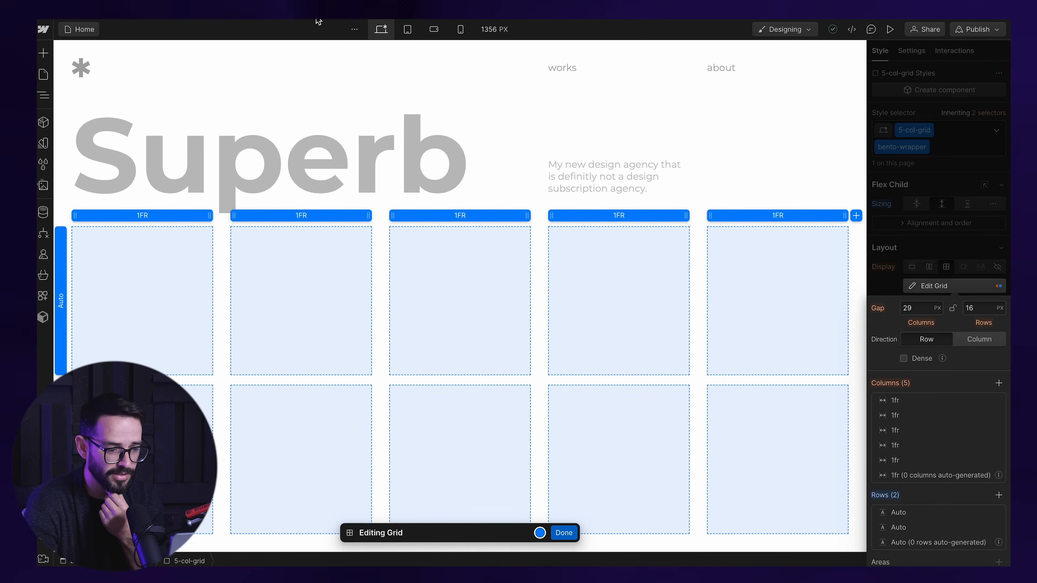
pyautogui.click(559, 536)
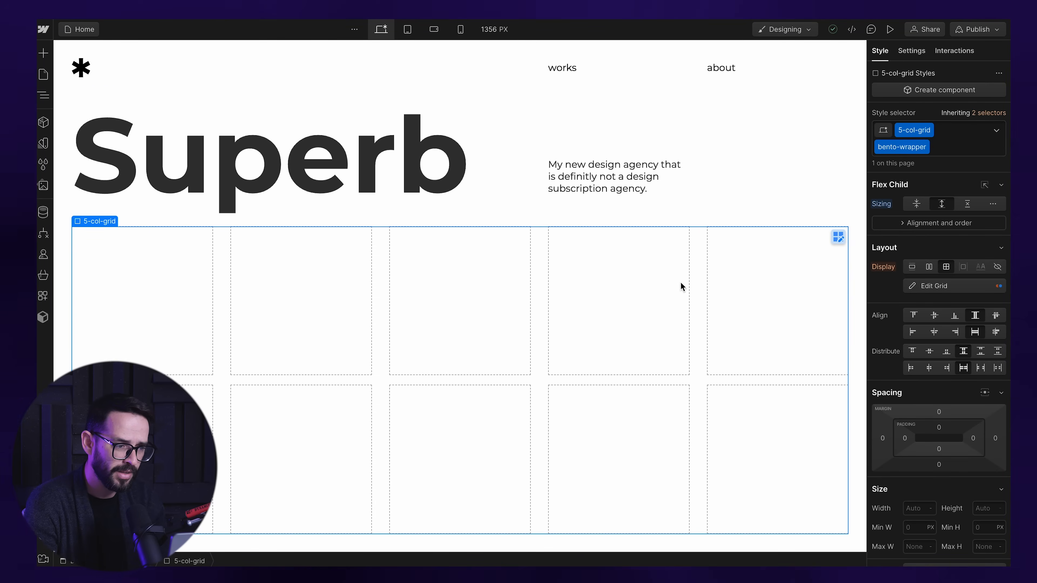
# Insert a div block into the bento grid and stretch it across the first four columns and both rows
pyautogui.press('super+e')
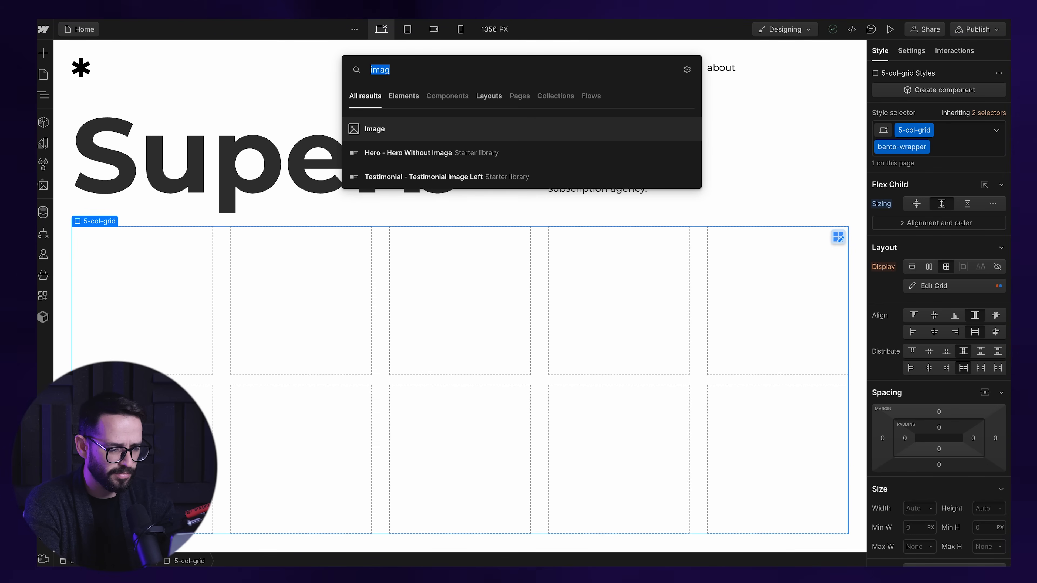
pyautogui.write('div')
pyautogui.press('Return')
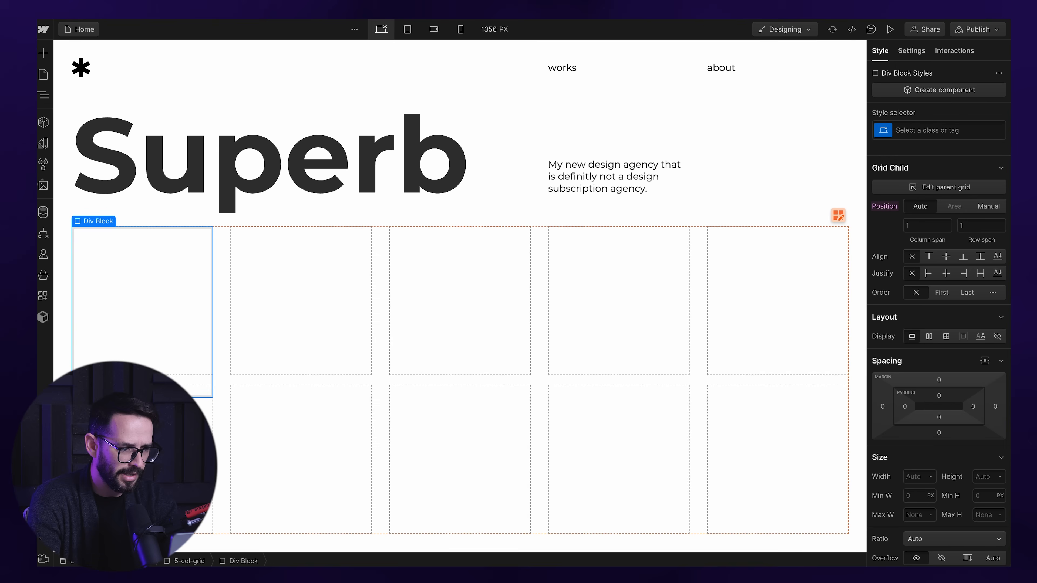
pyautogui.moveTo(215, 398); pyautogui.dragTo(572, 478)
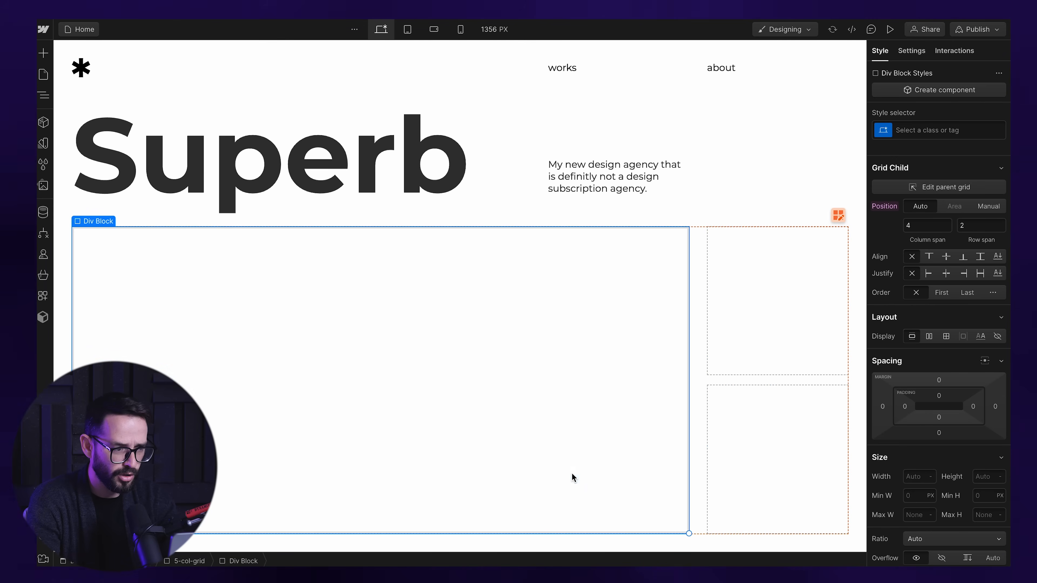
# Create the class main-image on the large div block in the bento grid
pyautogui.click(924, 130)
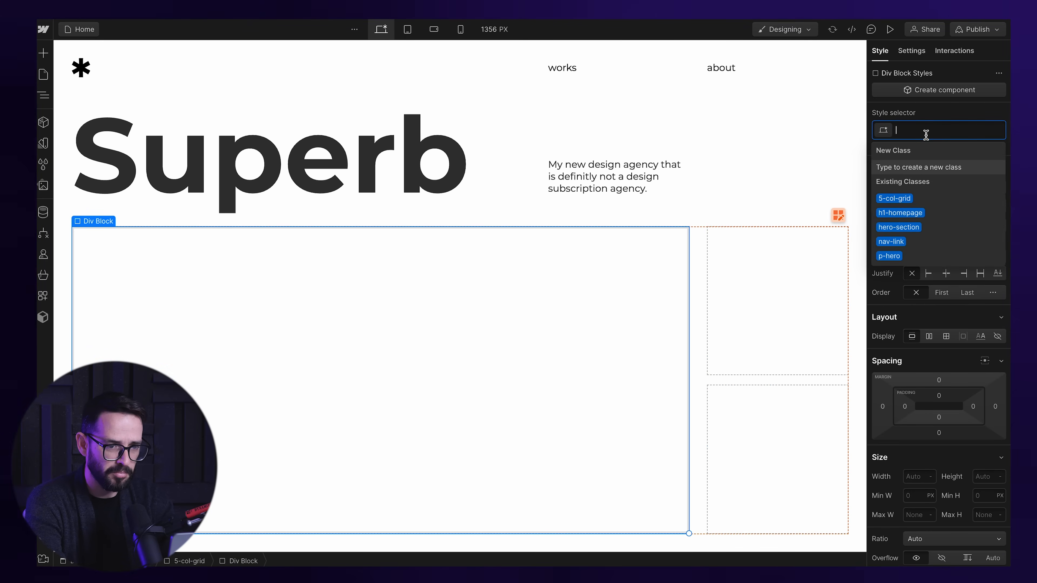
pyautogui.write('main-image')
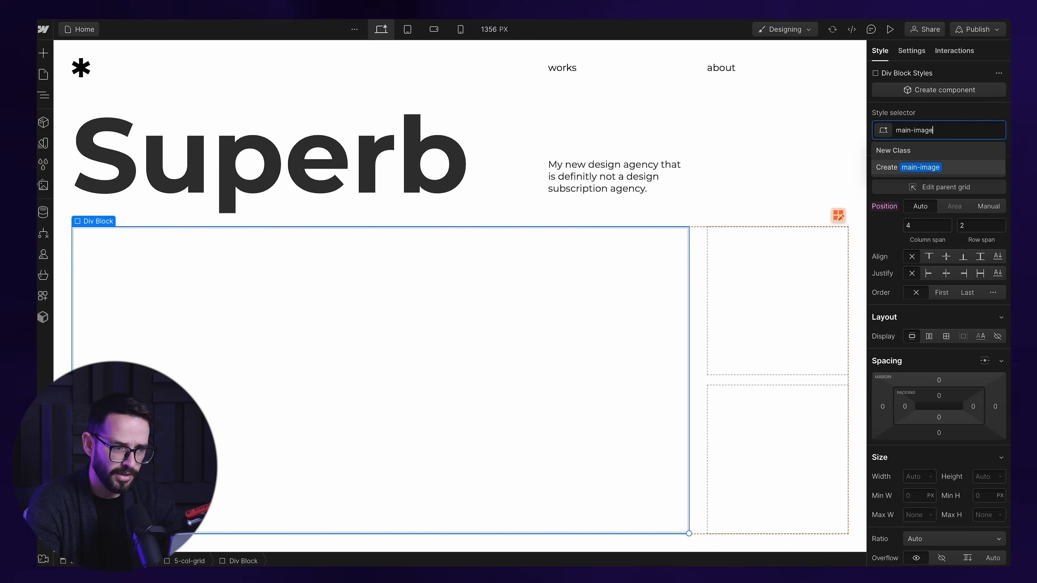
pyautogui.press('Return')
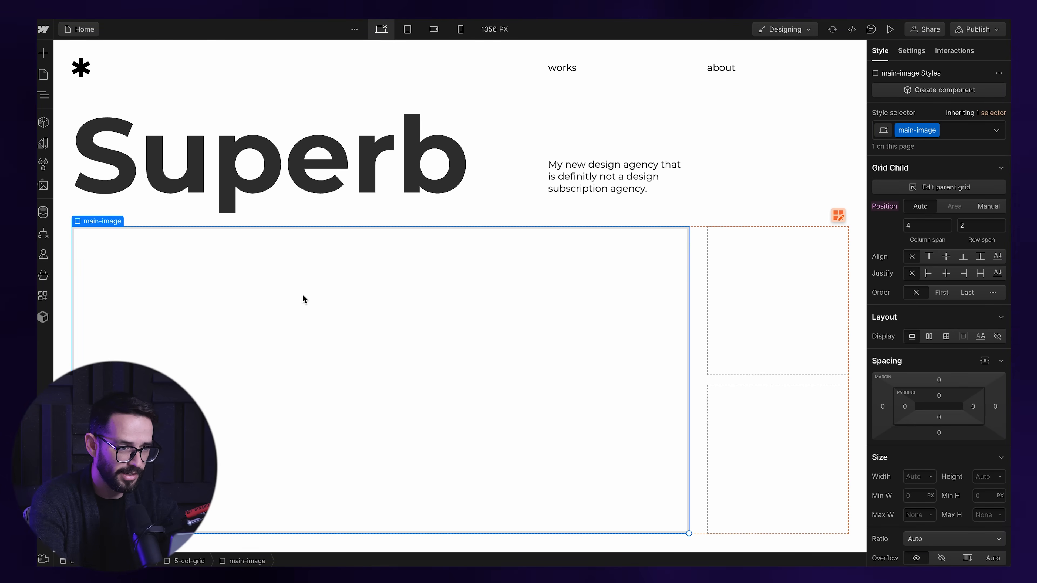
# Insert an image element inside the main-image div and set its source to brand-mockup.webp
pyautogui.hotkey('ctrl', 'k')
pyautogui.write('imag')
pyautogui.press('Return')
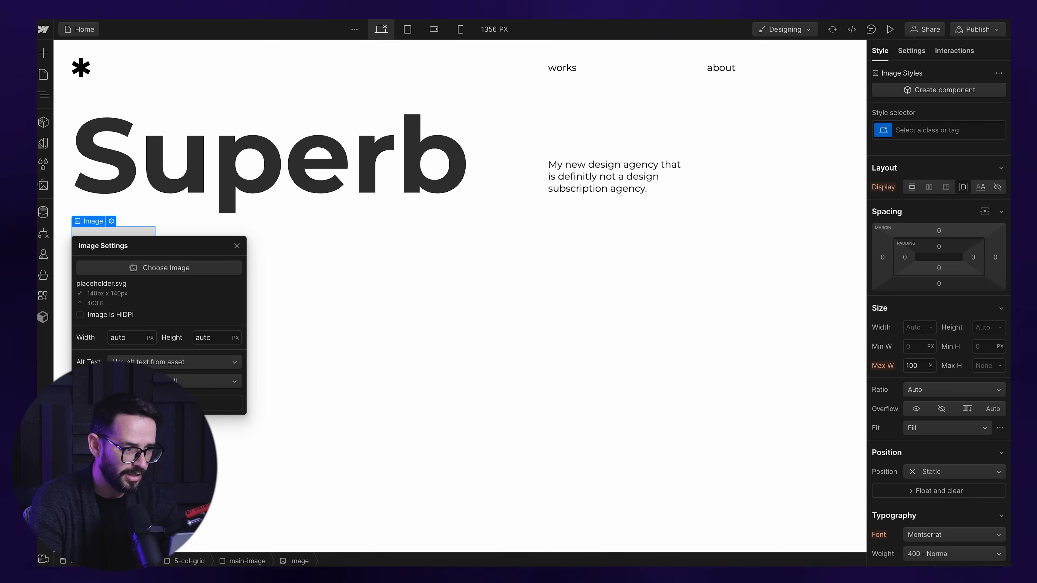
pyautogui.click(127, 264)
pyautogui.click(77, 133)
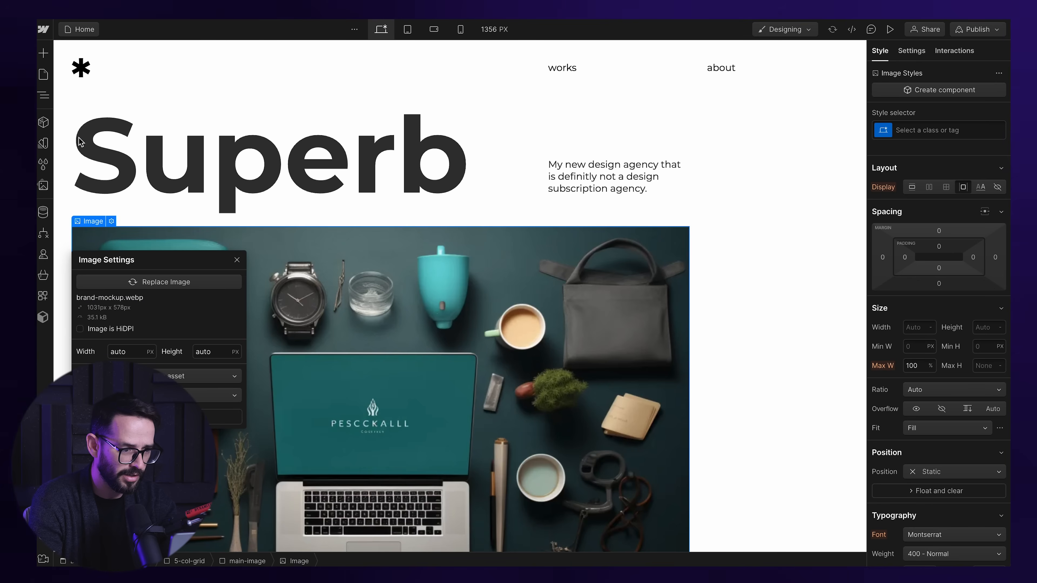
pyautogui.click(230, 259)
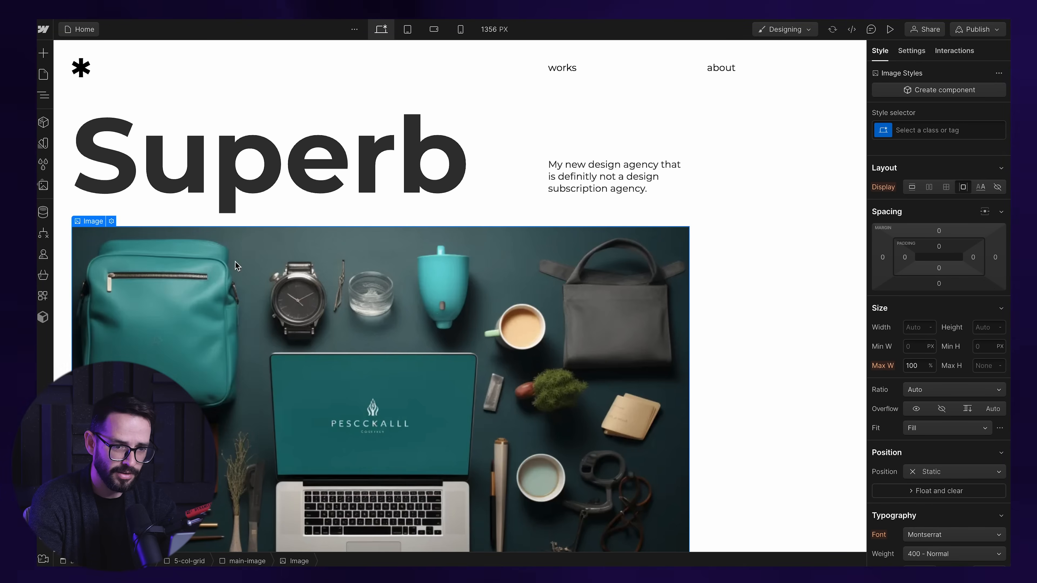
# Create the class image on the brand mockup picture and check how it fits the hero
pyautogui.click(920, 128)
pyautogui.write('image')
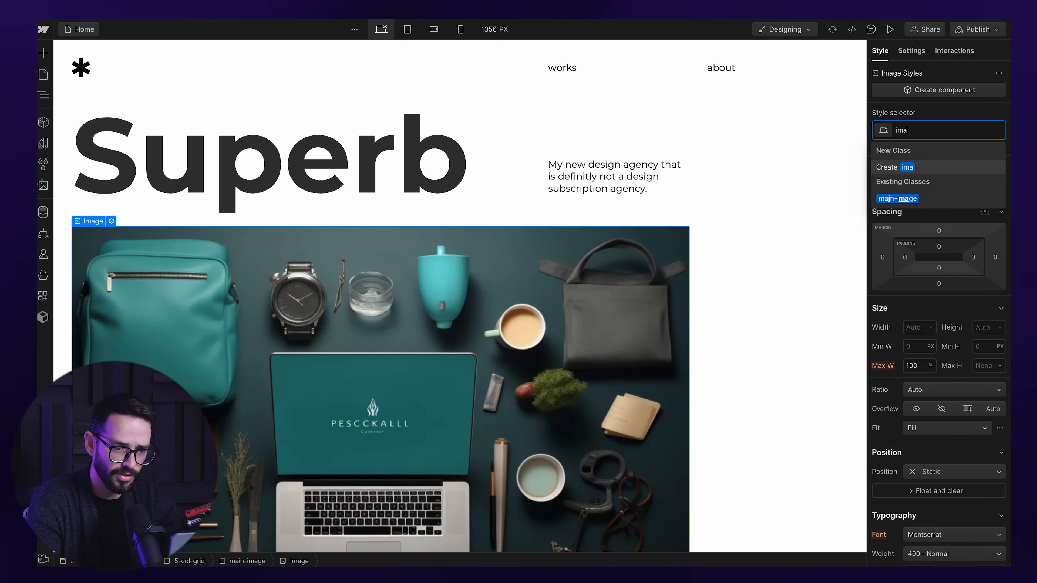
pyautogui.press('Return')
pyautogui.scroll(-1, 536, 293)
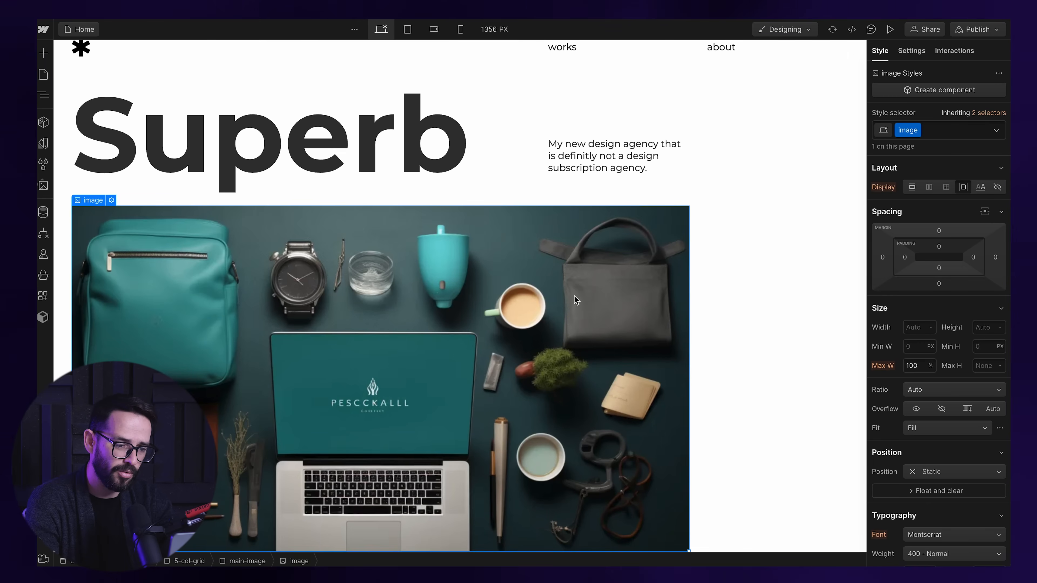
pyautogui.scroll(1, 668, 350)
pyautogui.scroll(-1, 669, 350)
pyautogui.scroll(1, 668, 350)
pyautogui.scroll(-1, 668, 349)
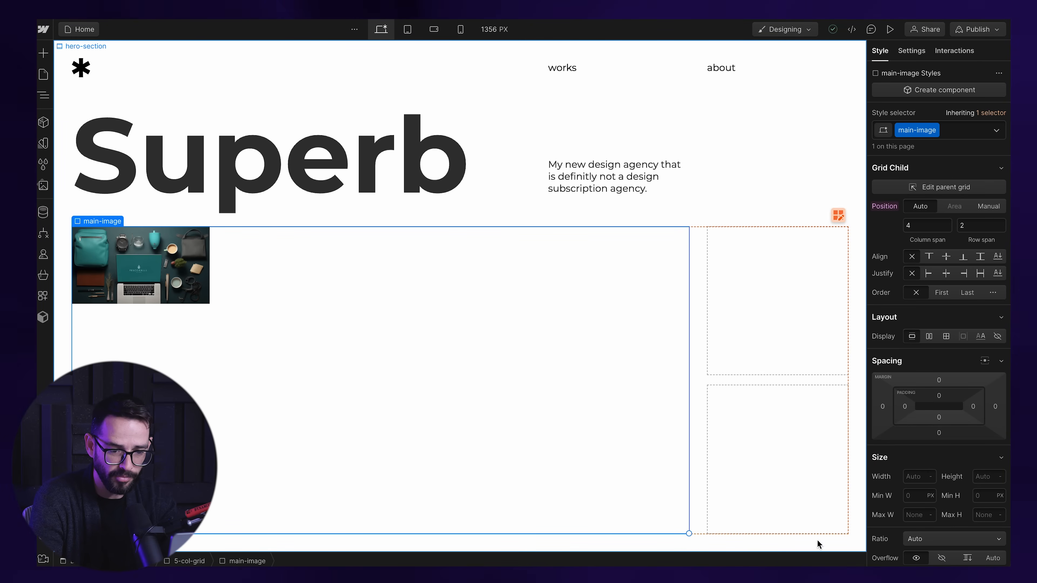
# Set the width of the brand mockup picture to 100%
pyautogui.click(156, 283)
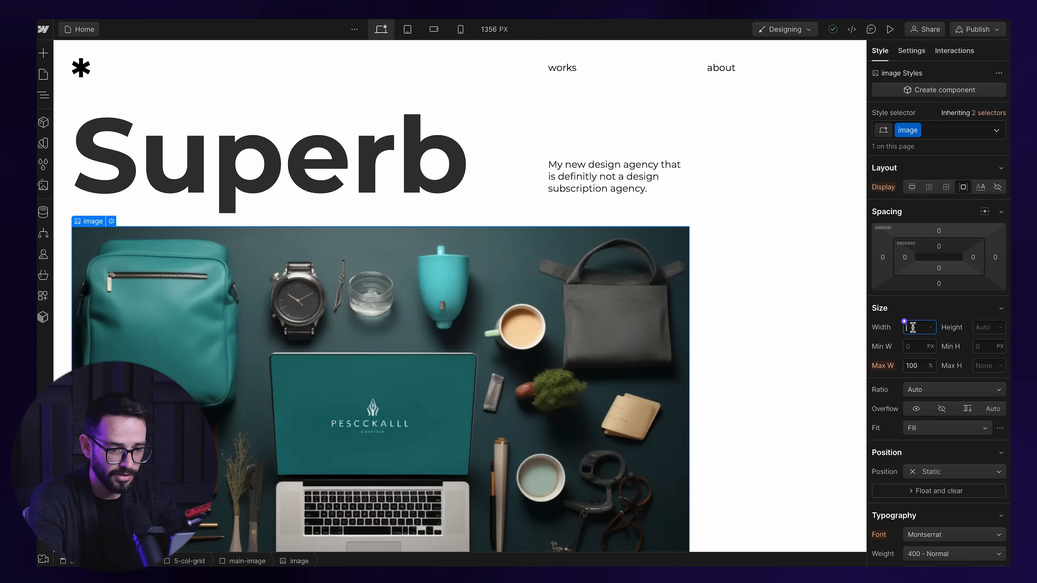
pyautogui.press('Return')
pyautogui.scroll(-1, 690, 364)
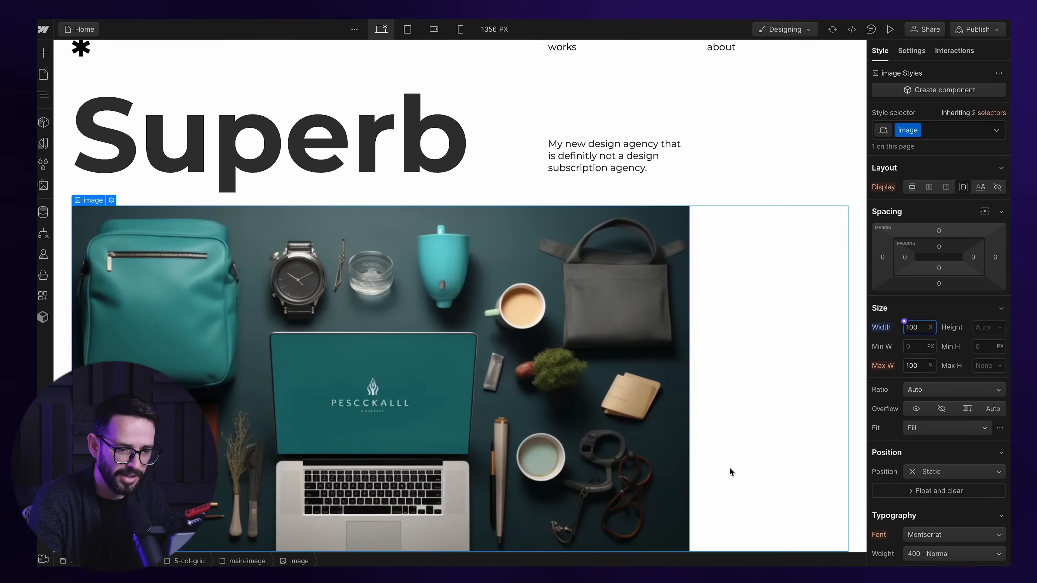
# Select the bento-wrapper grid and set its overflow to hidden
pyautogui.click(701, 333)
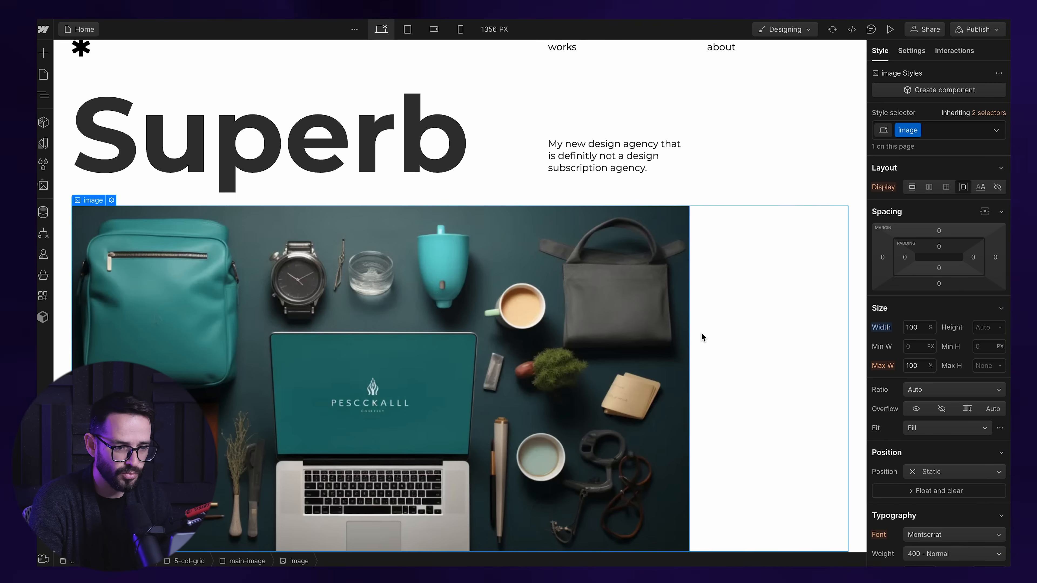
pyautogui.click(701, 332)
pyautogui.scroll(1, 655, 298)
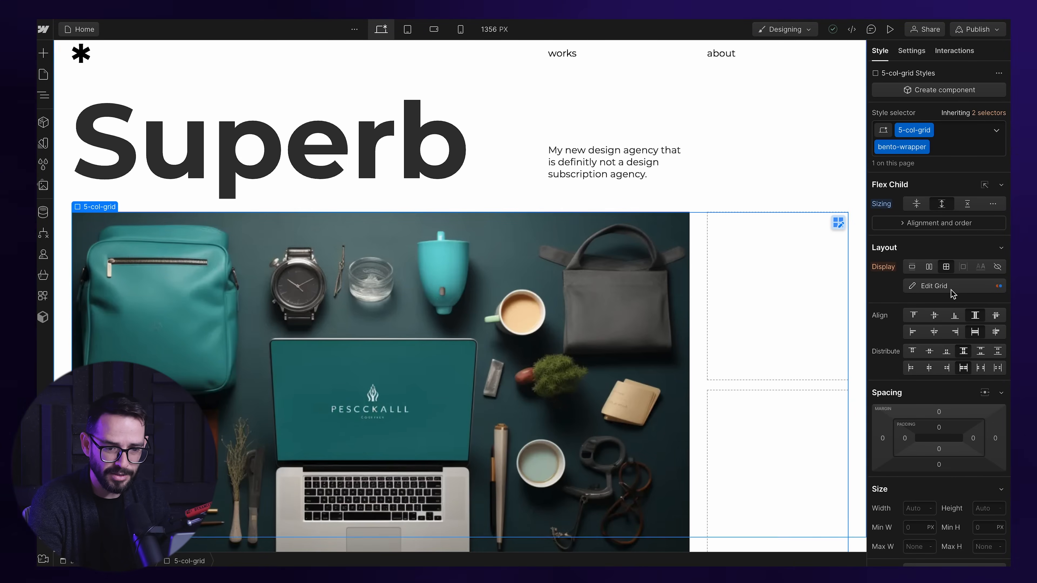
pyautogui.scroll(-4, 921, 367)
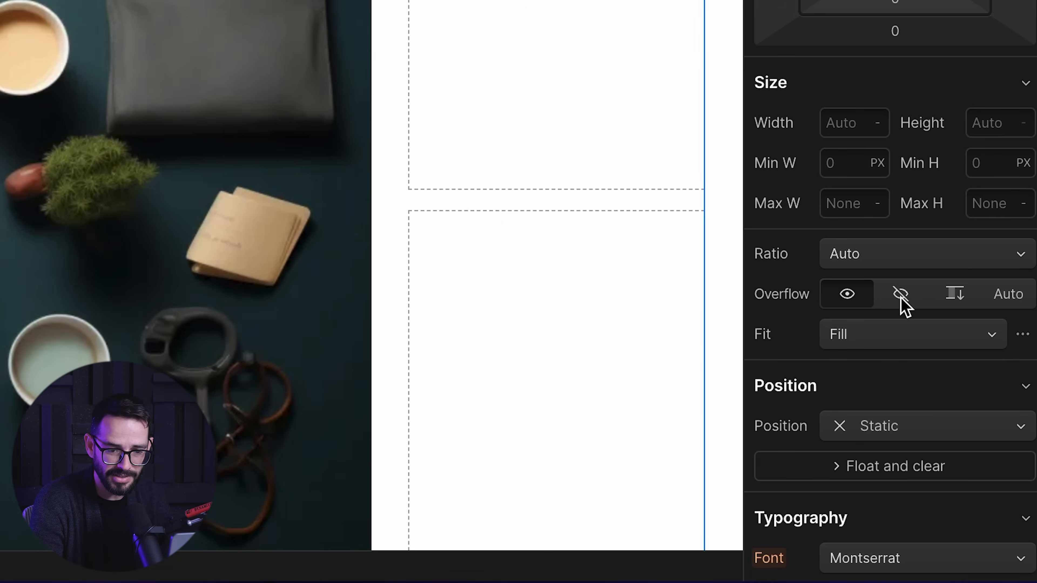
pyautogui.click(941, 430)
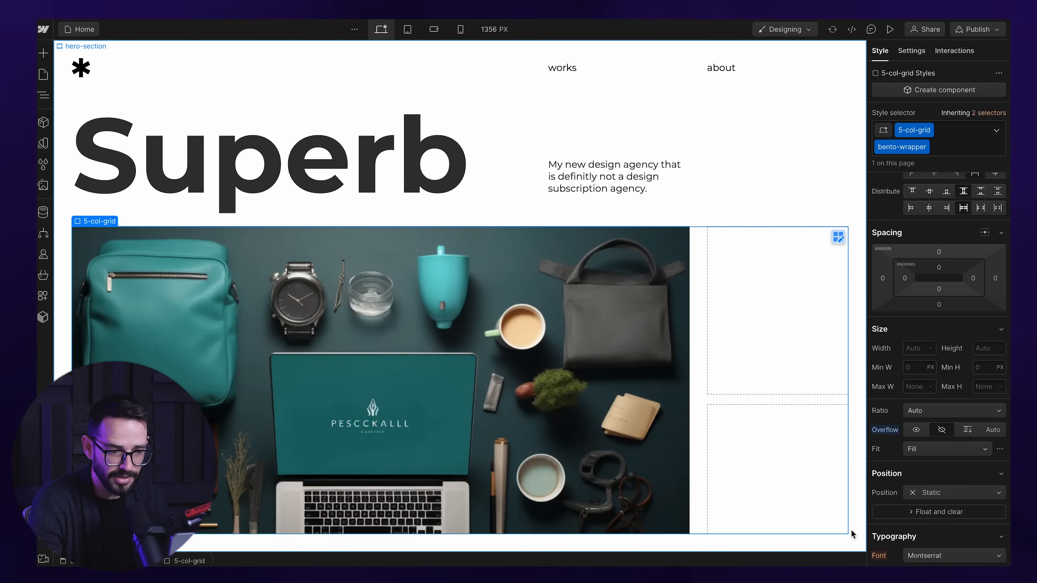
# Set the fit of the brand mockup picture to Cover
pyautogui.click(548, 384)
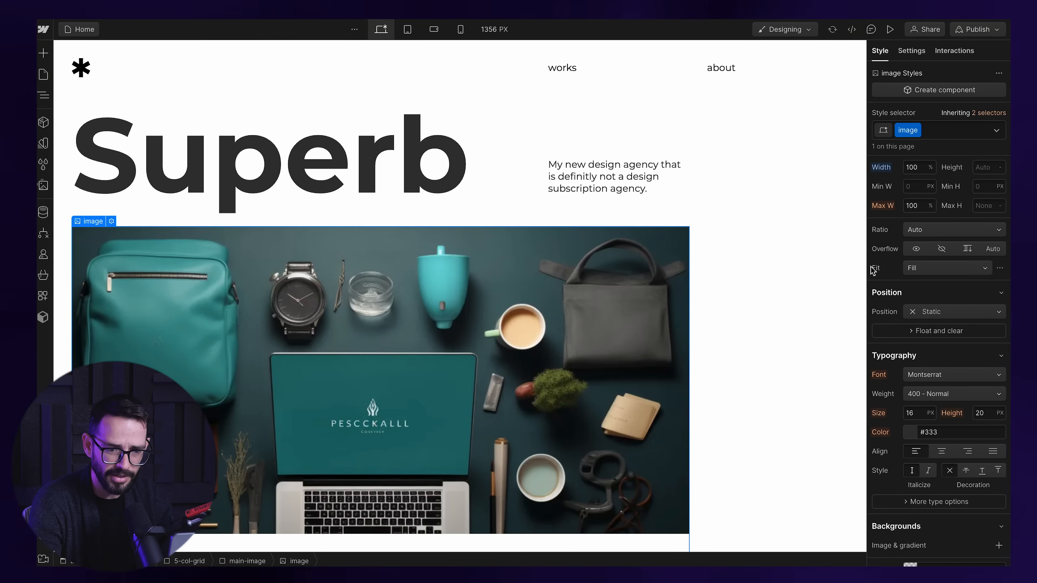
pyautogui.click(920, 273)
pyautogui.click(918, 296)
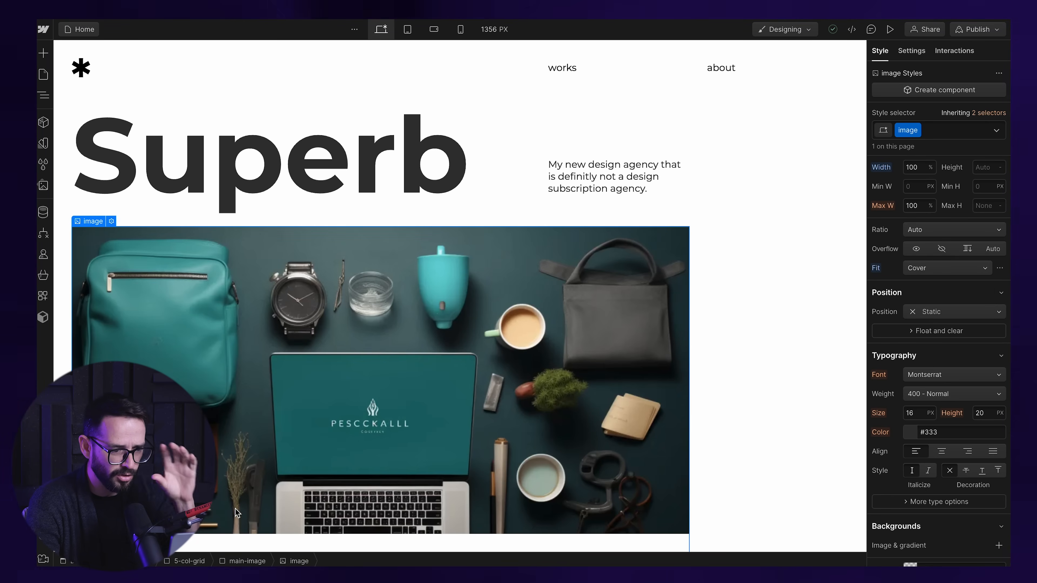
# Set both the width and the height of the main-image div around the picture to 100%
pyautogui.click(224, 560)
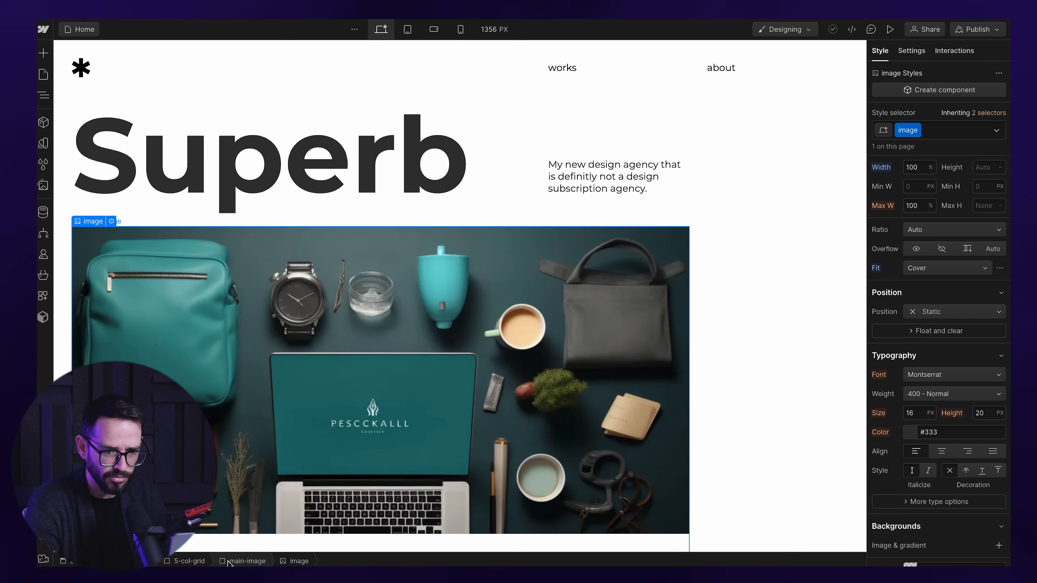
pyautogui.click(911, 317)
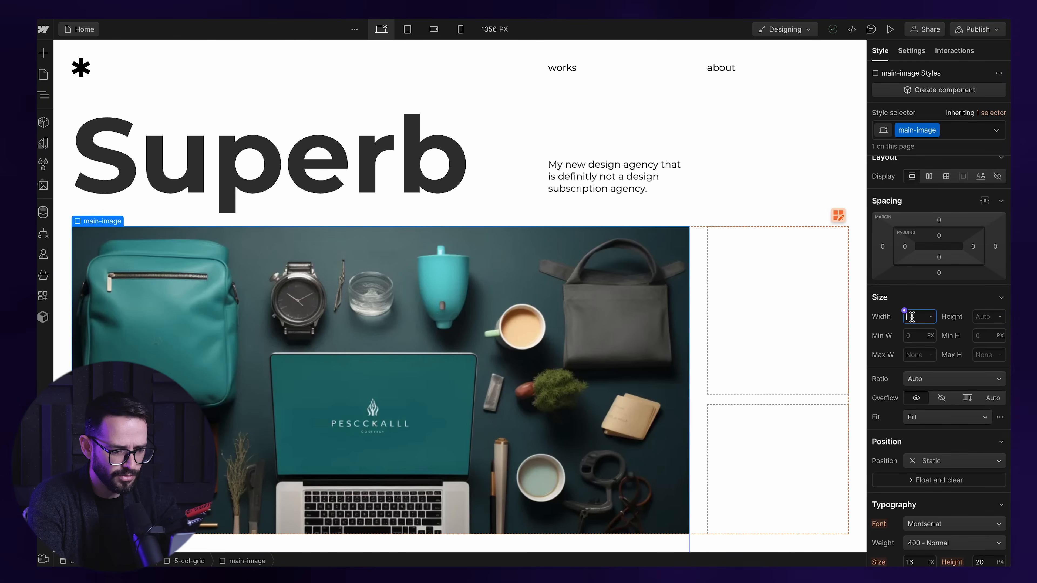
pyautogui.write('100%')
pyautogui.press('Return')
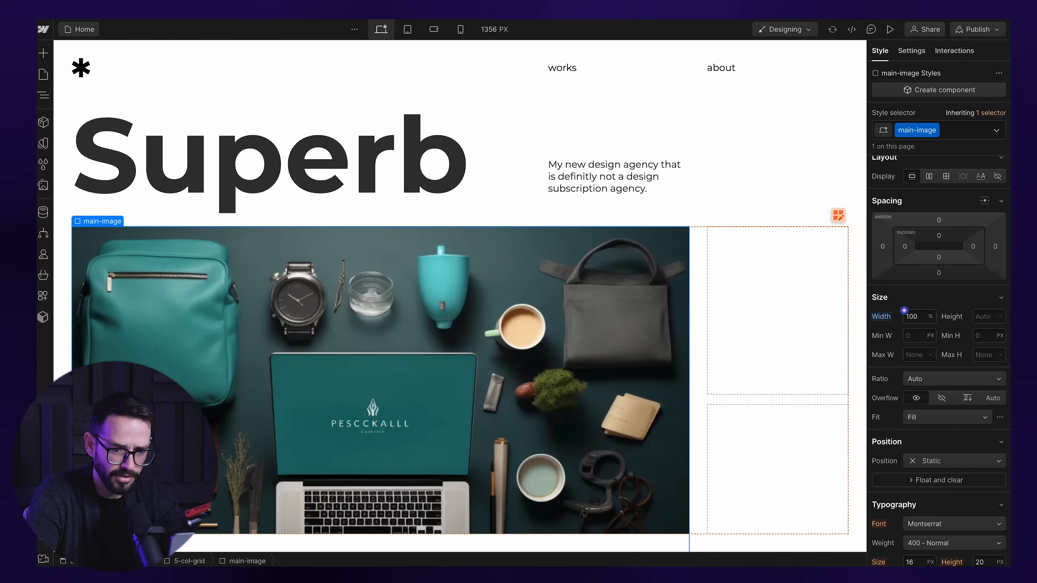
pyautogui.click(987, 317)
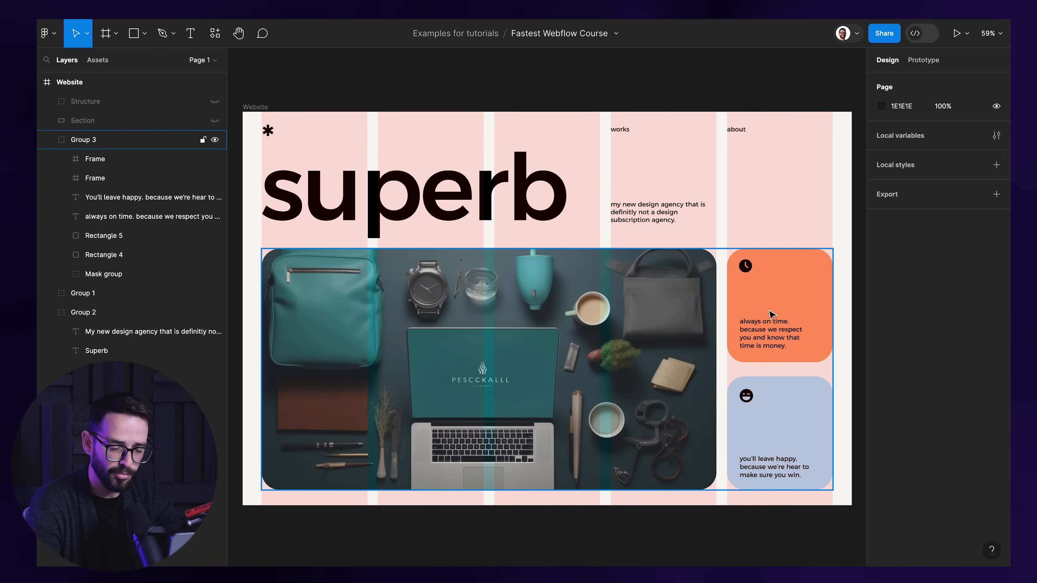
# In Figma, select the orange card beside the main image and examine its fill color and corner radius
pyautogui.doubleClick(773, 293)
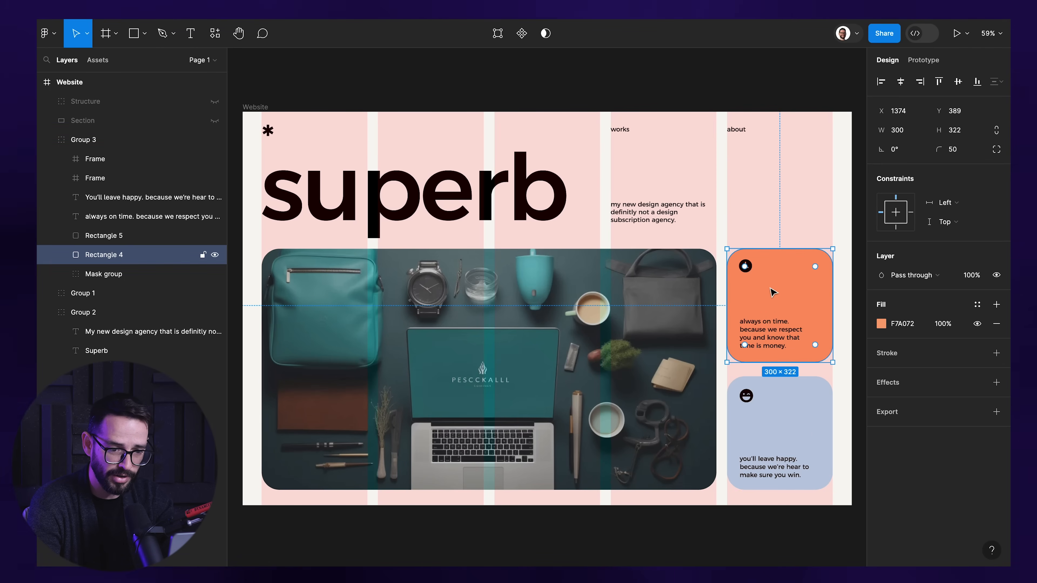
pyautogui.click(912, 323)
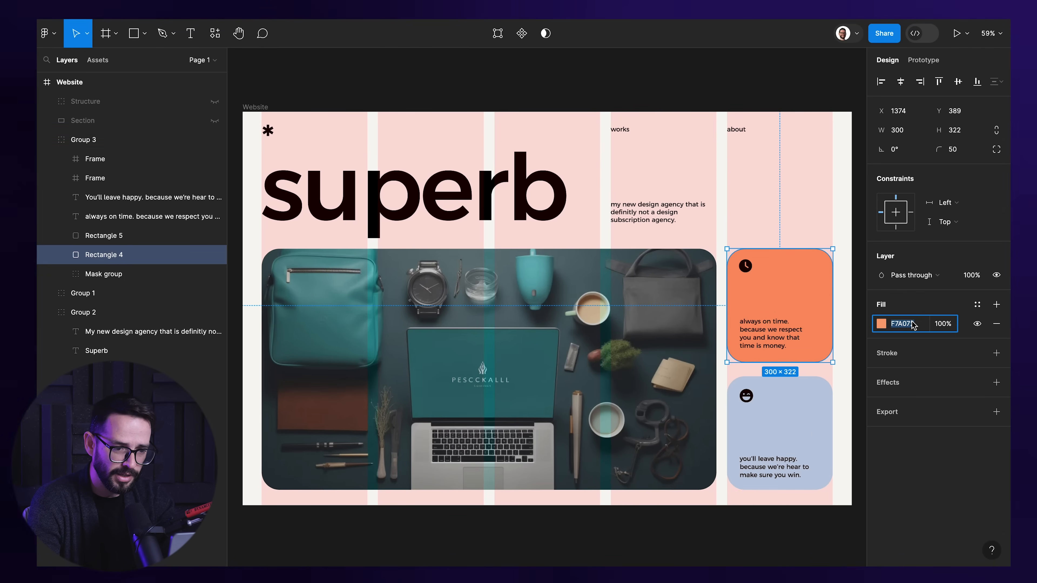
pyautogui.click(780, 291)
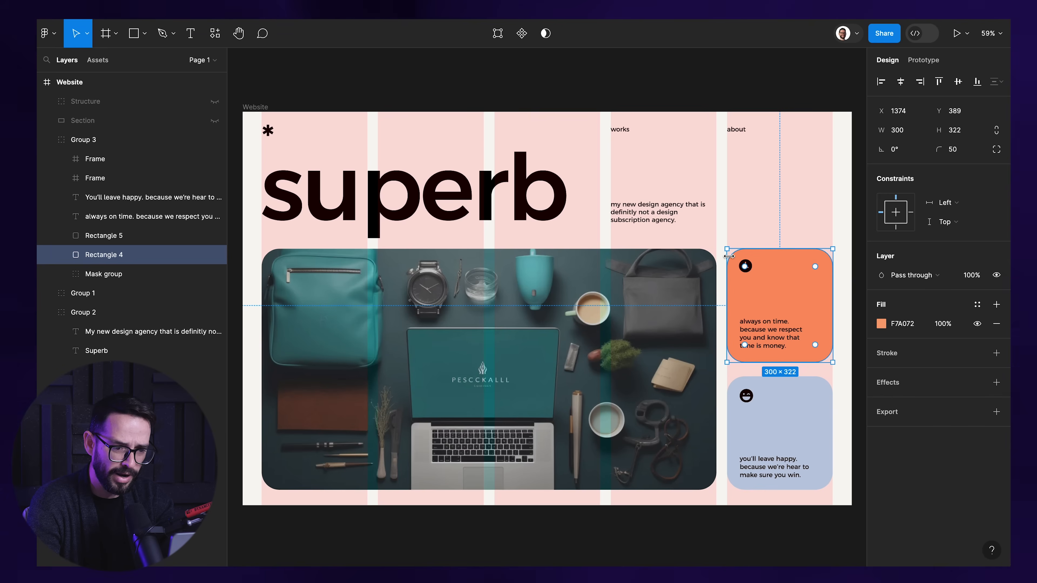
pyautogui.click(670, 318)
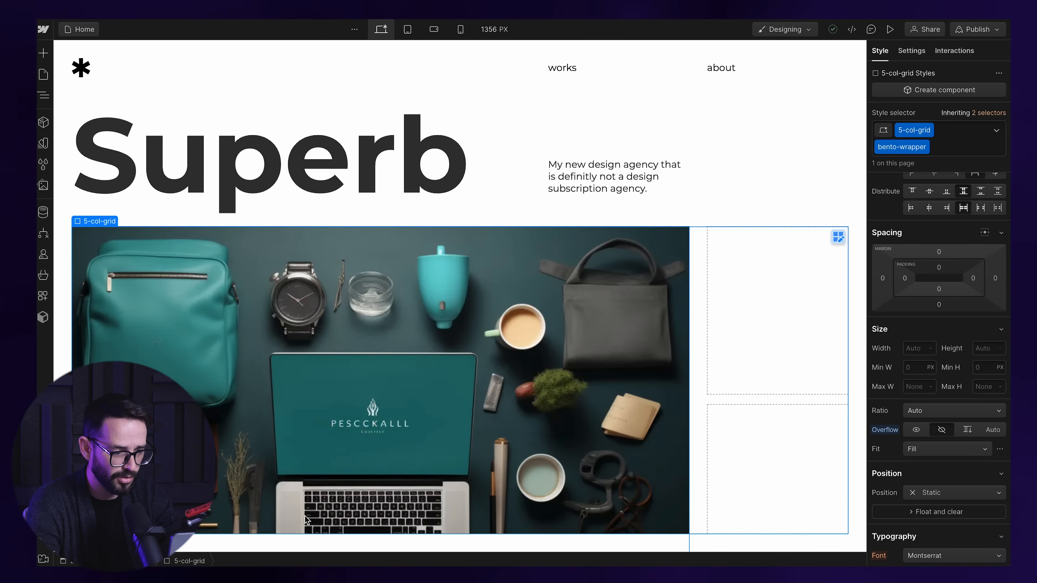
# Create a 50 px variable named Round Corners and link it to the border radius of the main-image div
pyautogui.click(312, 512)
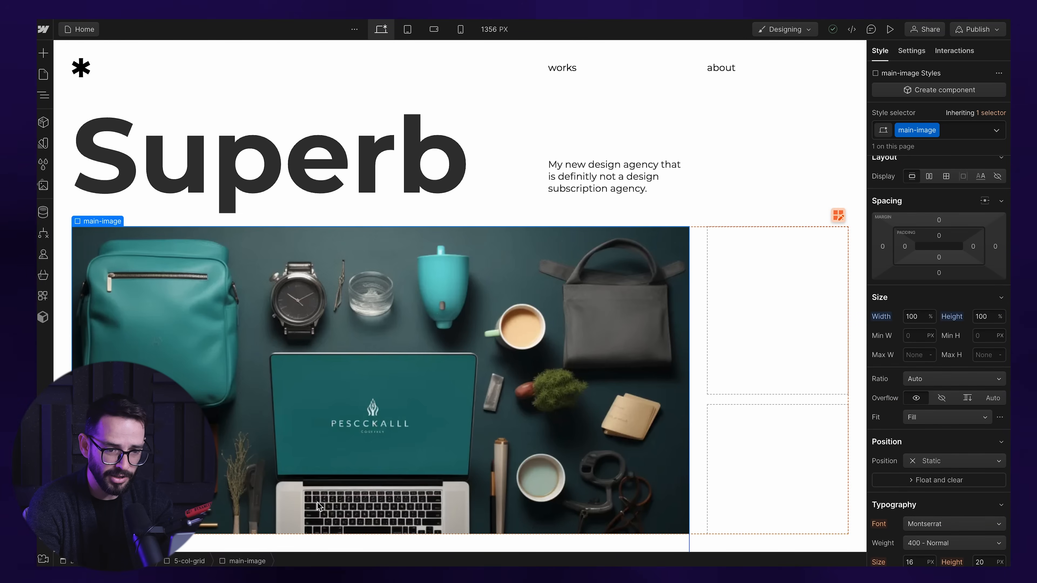
pyautogui.scroll(-10, 923, 302)
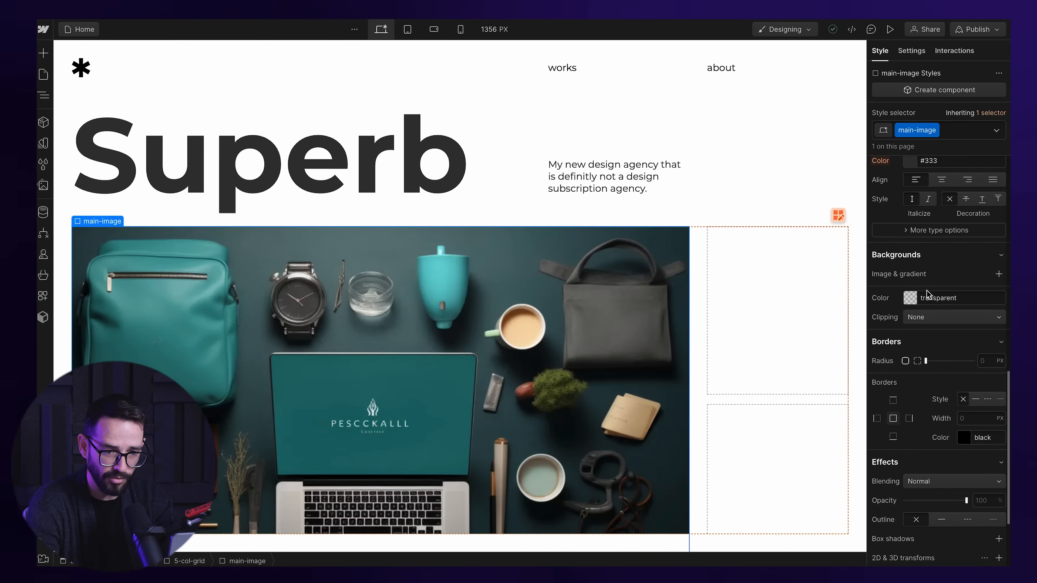
pyautogui.click(979, 265)
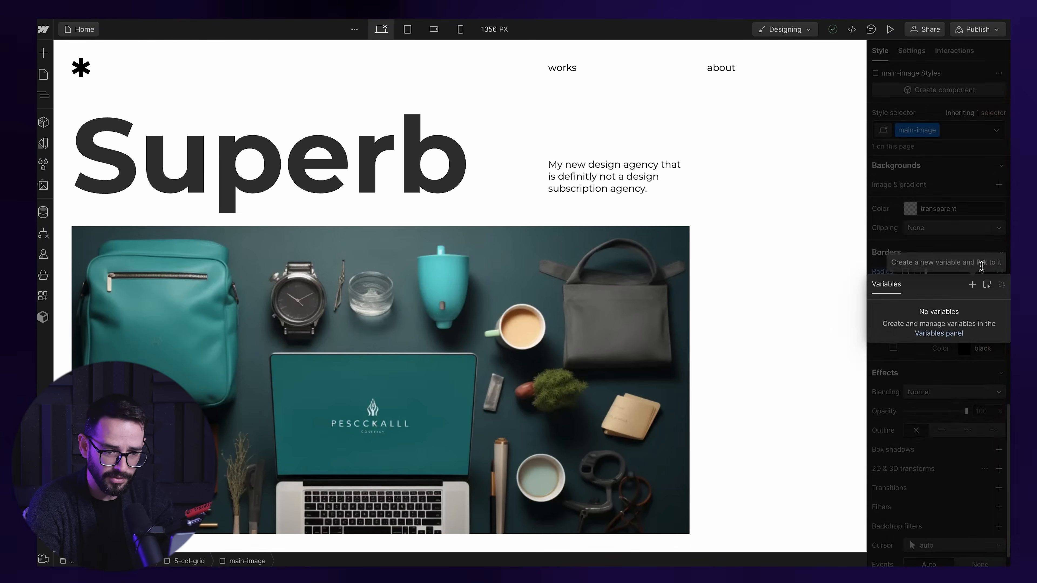
pyautogui.click(963, 242)
pyautogui.click(992, 271)
pyautogui.write('50')
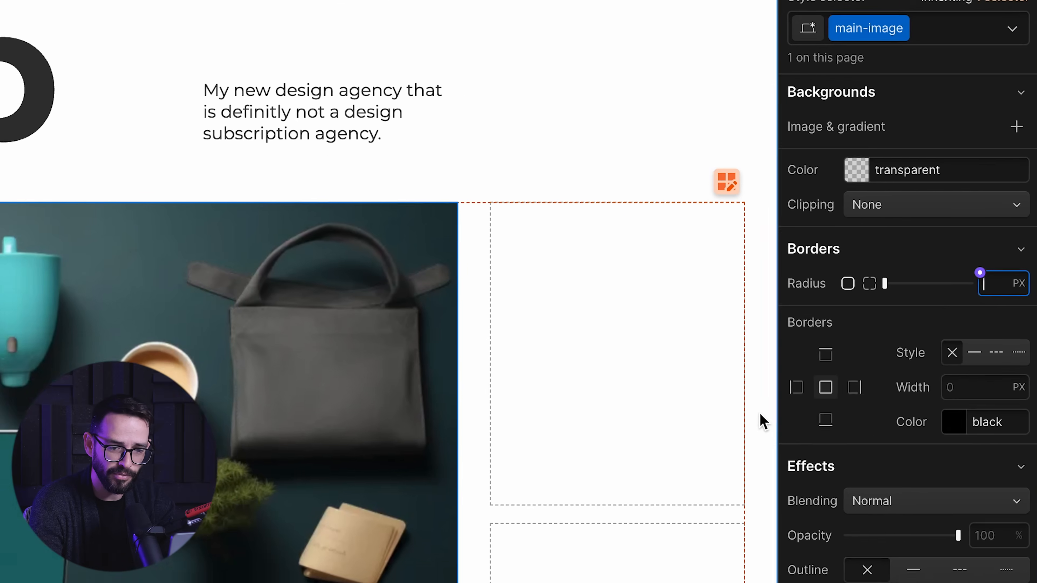
pyautogui.click(979, 272)
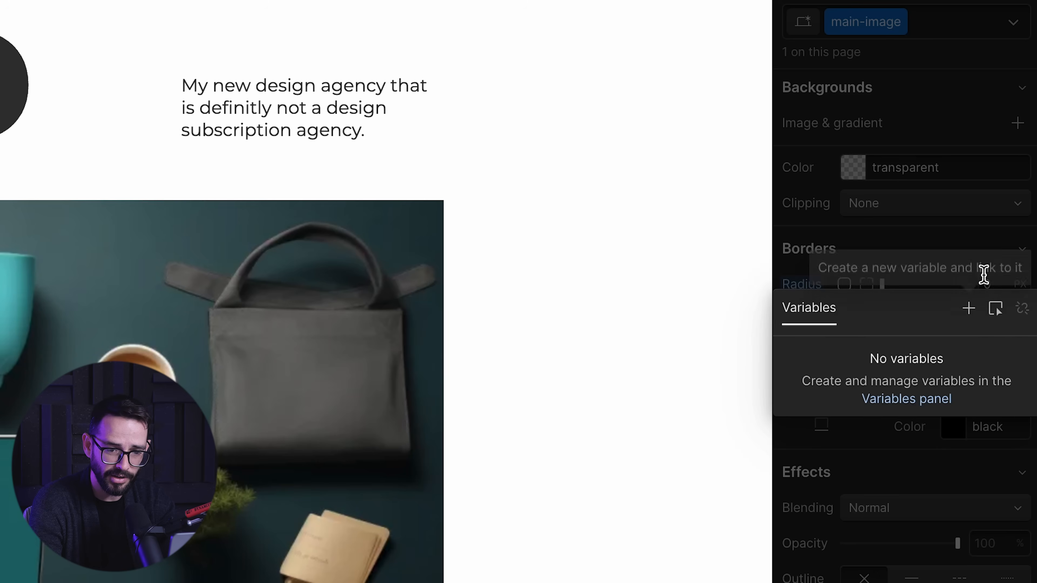
pyautogui.click(969, 308)
pyautogui.write('R')
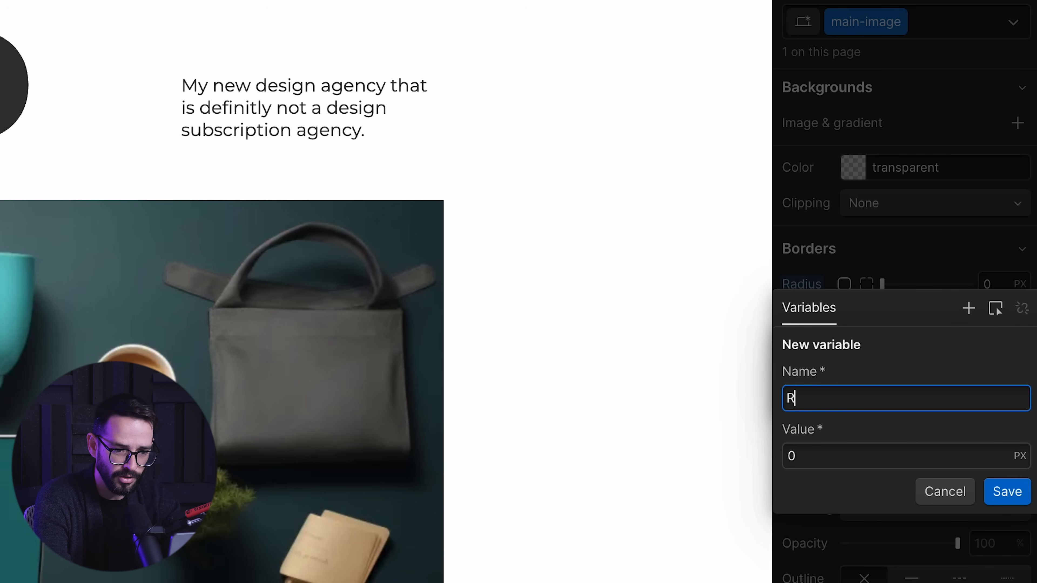
pyautogui.write('ound Corners')
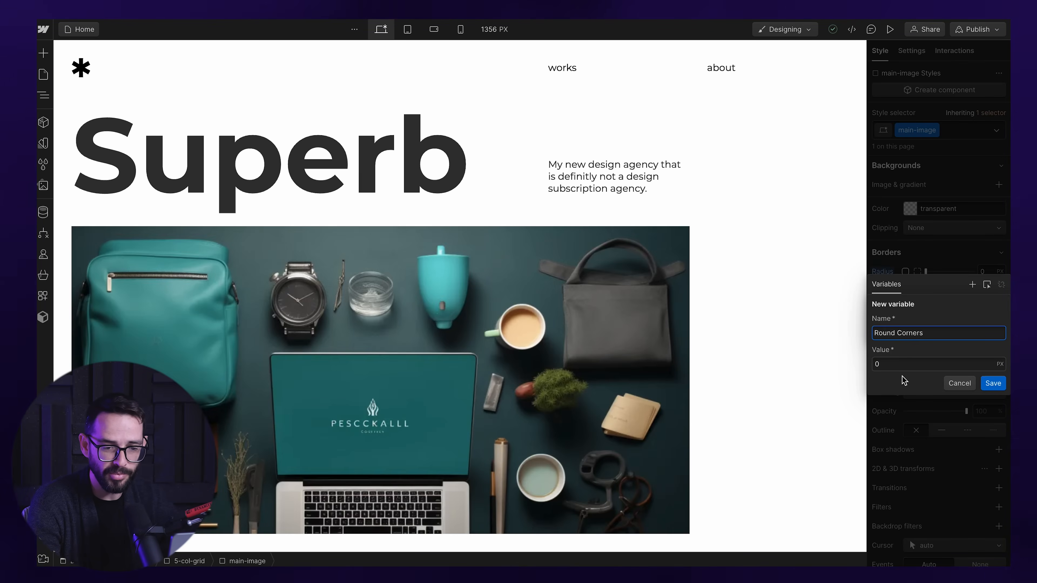
pyautogui.click(906, 364)
pyautogui.write('50')
pyautogui.click(989, 385)
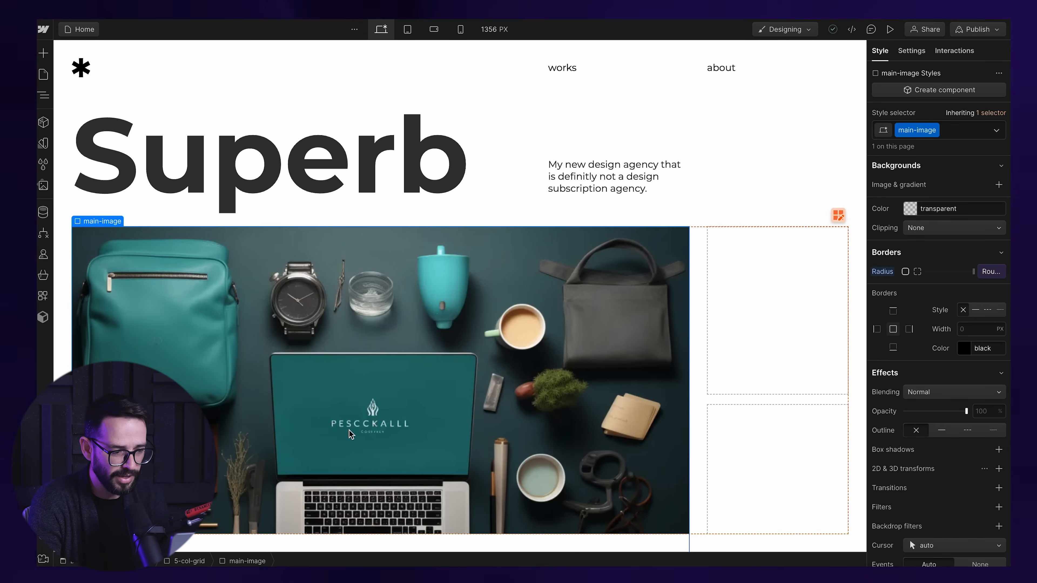
# Set the overflow of the main-image div to hidden so the picture is clipped to the rounded corners
pyautogui.click(361, 397)
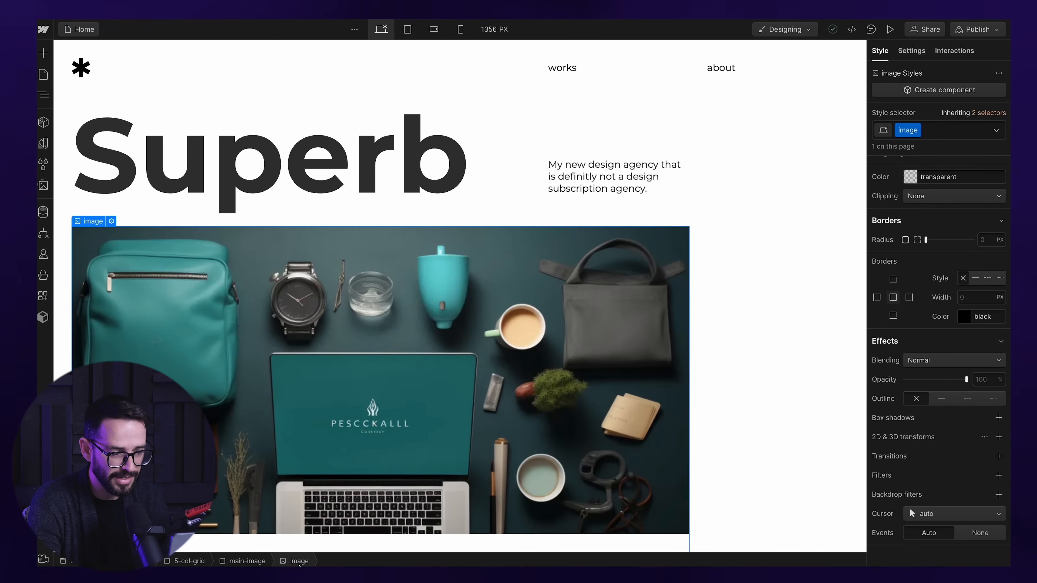
pyautogui.click(246, 559)
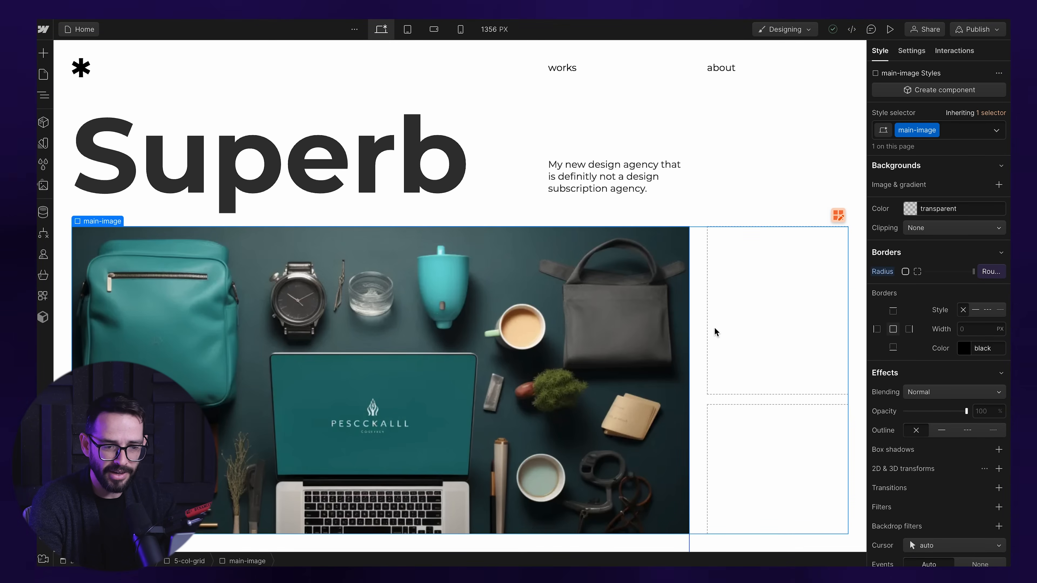
pyautogui.scroll(5, 927, 304)
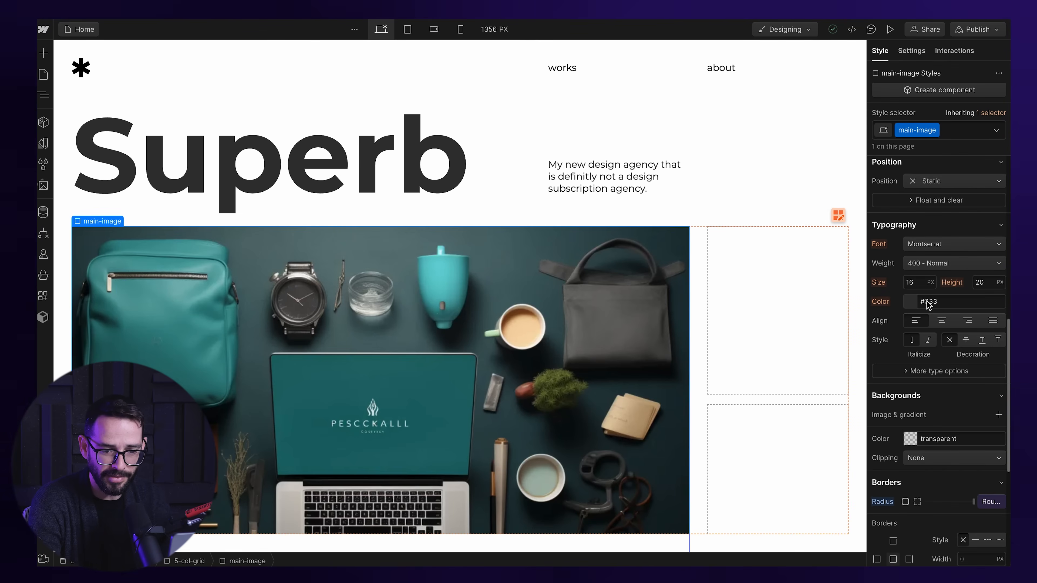
pyautogui.scroll(5, 927, 301)
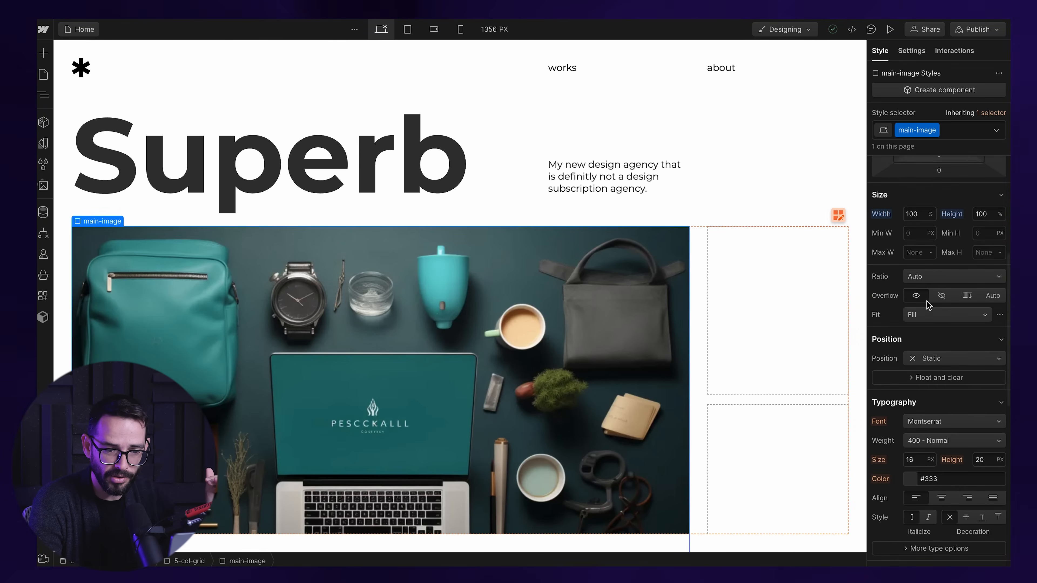
pyautogui.click(942, 345)
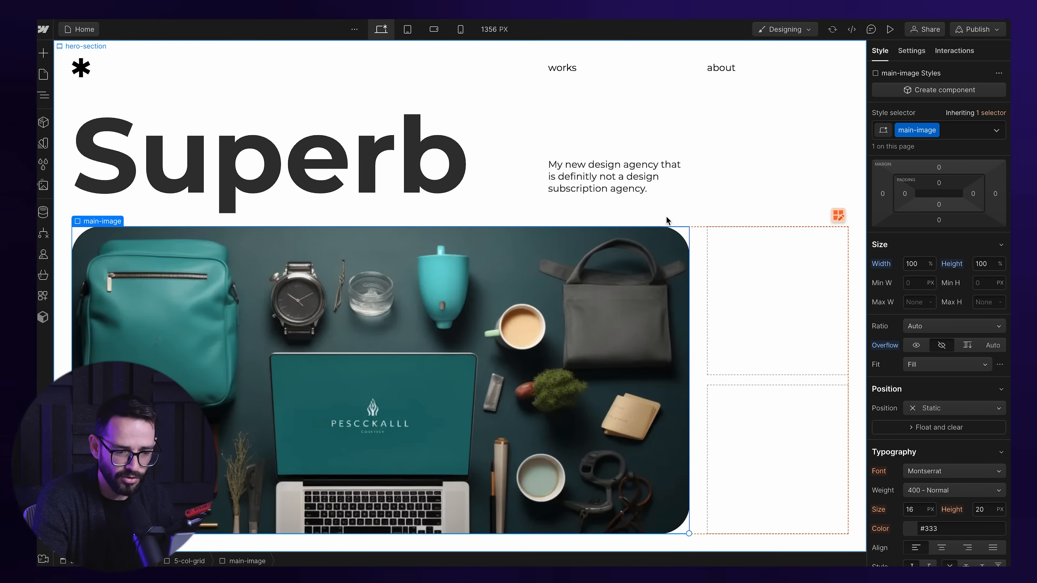
# Add a div block to the bento-wrapper grid's empty cell beside the picture and give it the class color-card
pyautogui.click(751, 301)
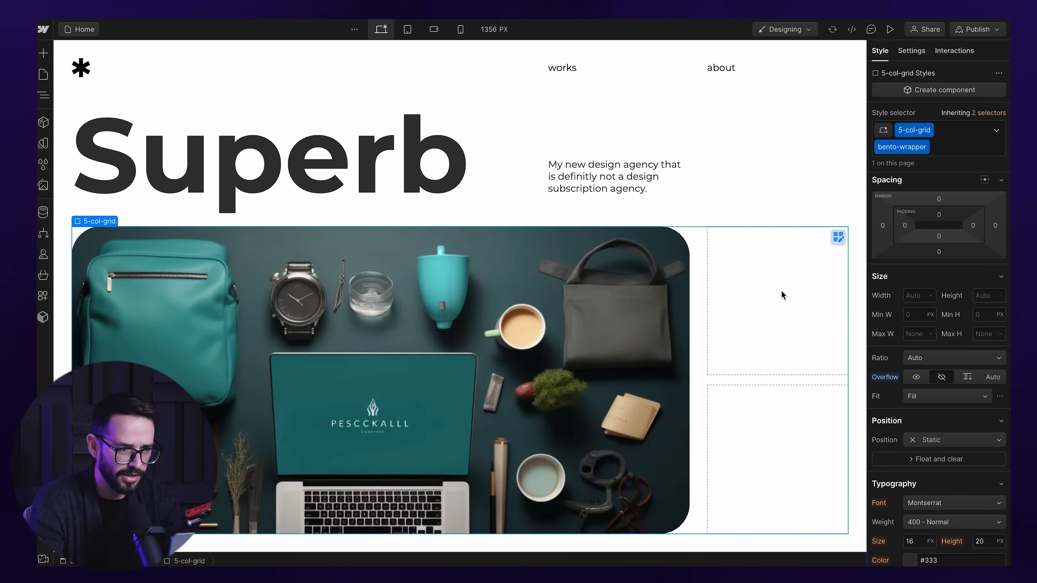
pyautogui.hotkey('ctrl', 'k')
pyautogui.write('div')
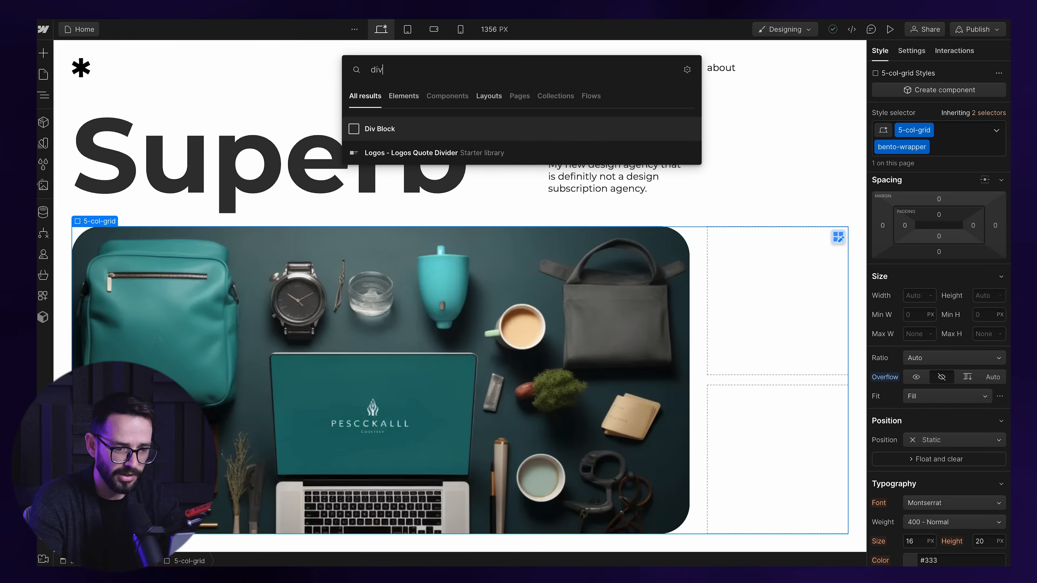
pyautogui.press('Return')
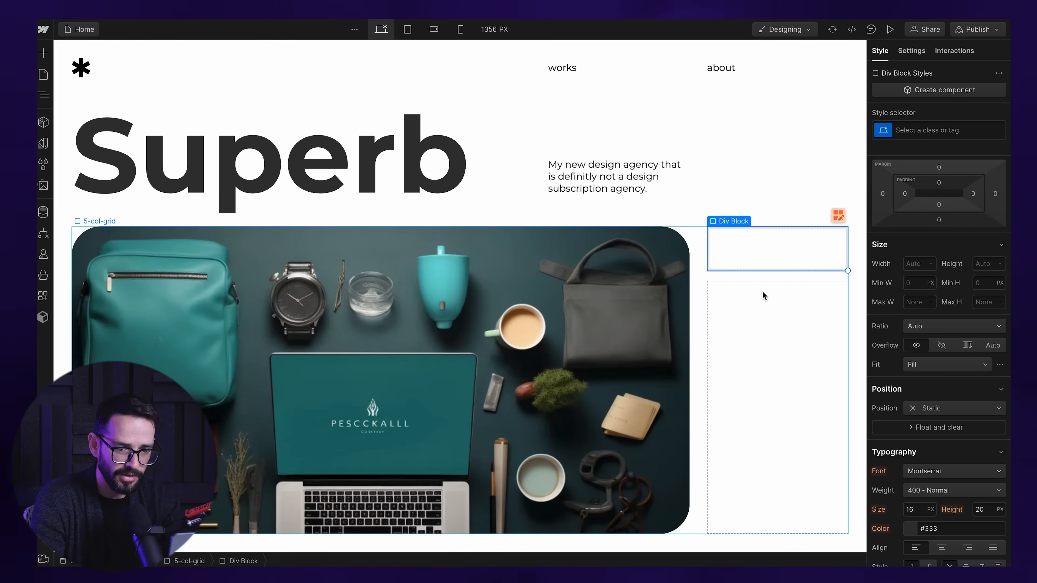
pyautogui.click(950, 124)
pyautogui.write('color-card')
pyautogui.press('Return')
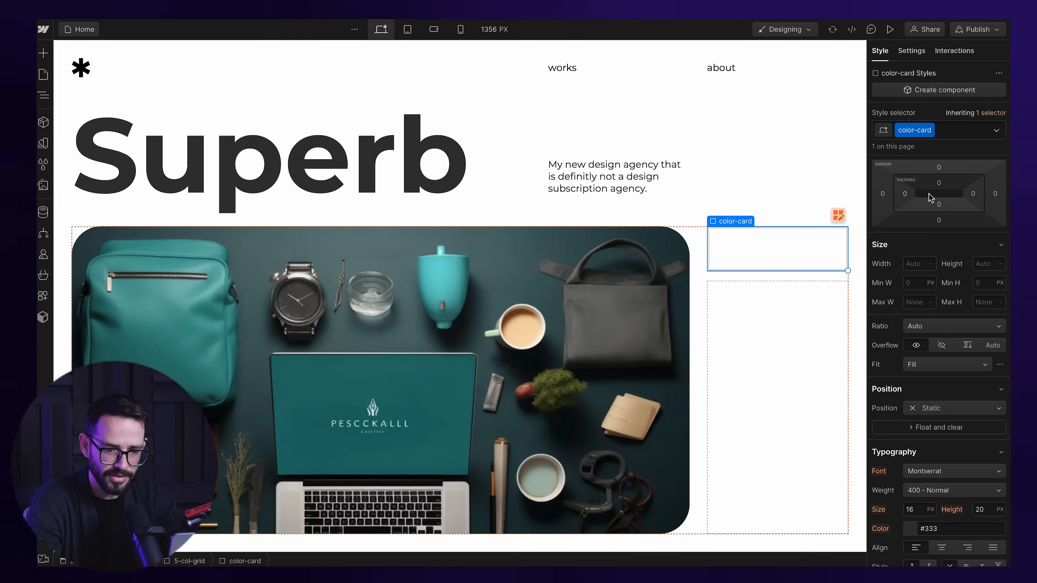
# Give the color-card the background color #f7a072 and link its border radius to the Round Corners variable
pyautogui.scroll(-5, 918, 259)
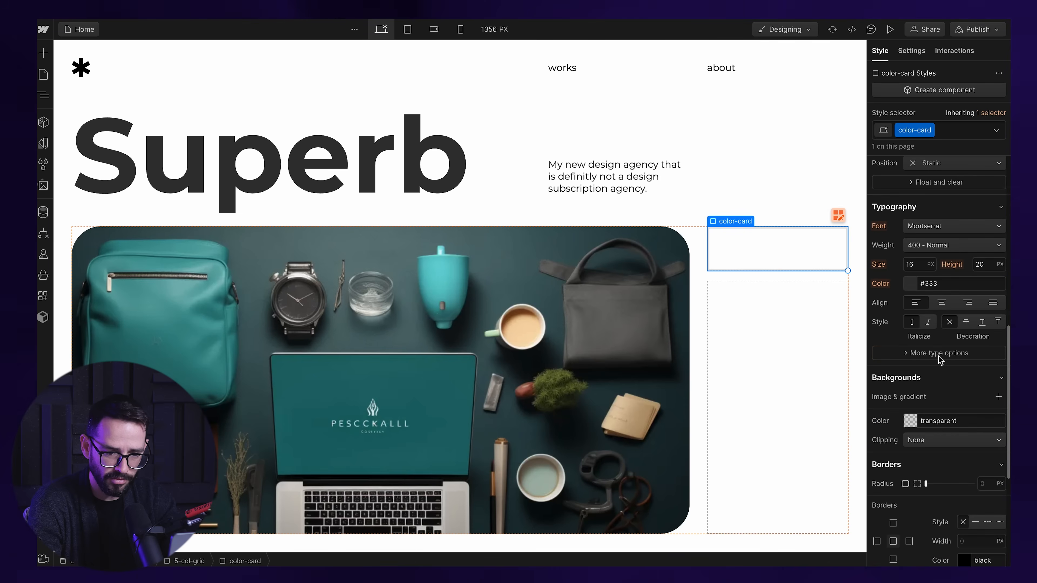
pyautogui.click(942, 421)
pyautogui.write('#f7a072')
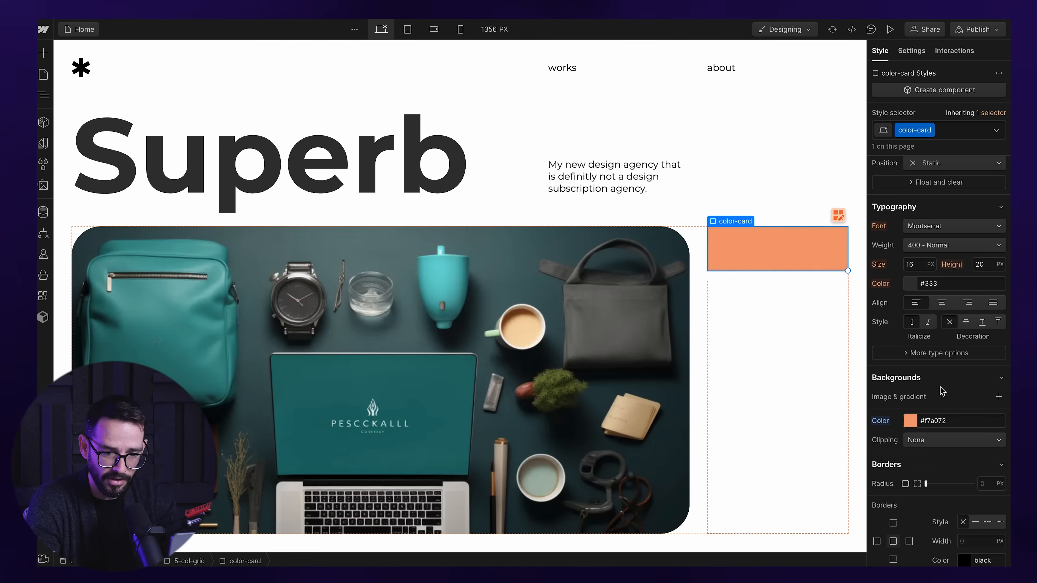
pyautogui.scroll(-6, 940, 390)
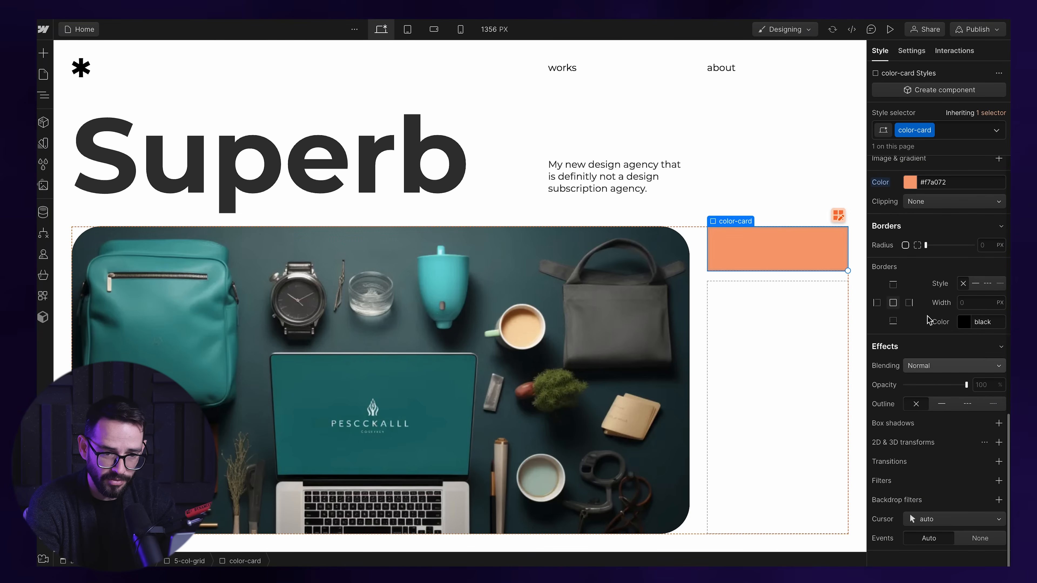
pyautogui.click(979, 239)
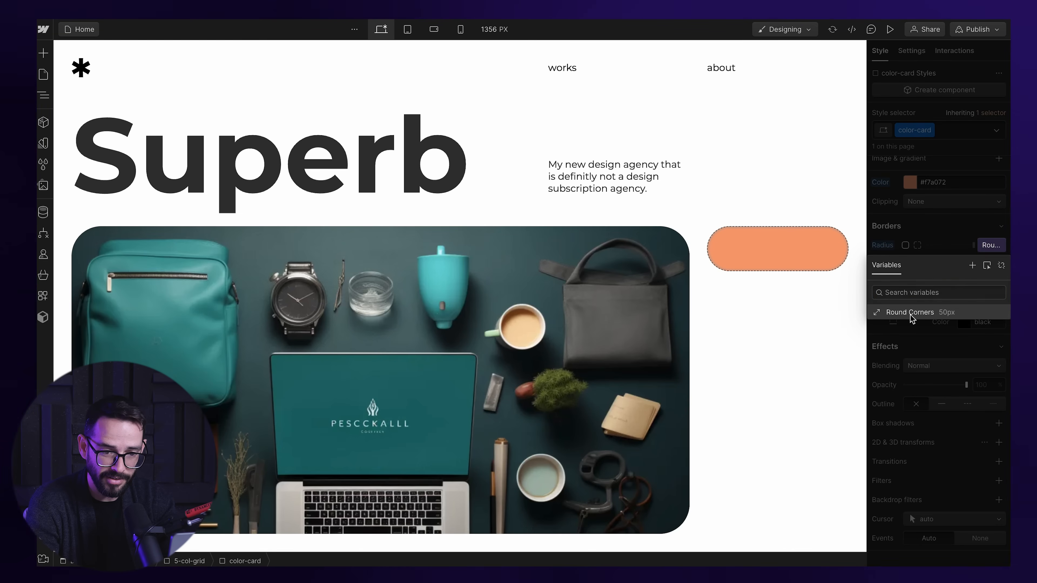
pyautogui.click(910, 313)
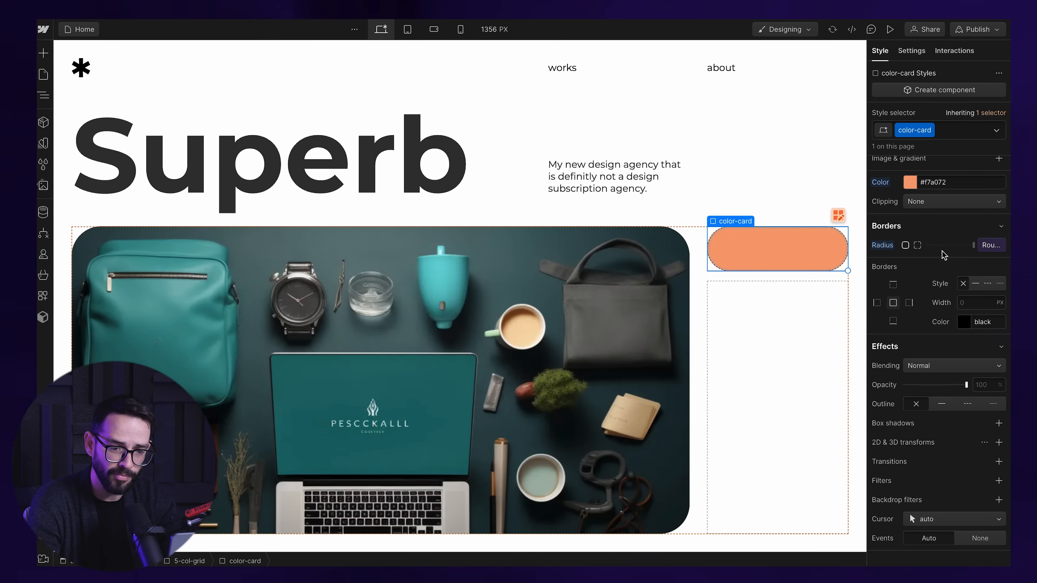
# Set the color-card's padding to 30 px on all sides, and switch to Figma to copy the orange card's text
pyautogui.scroll(10, 925, 322)
pyautogui.moveTo(938, 396); pyautogui.dragTo(928, 412)
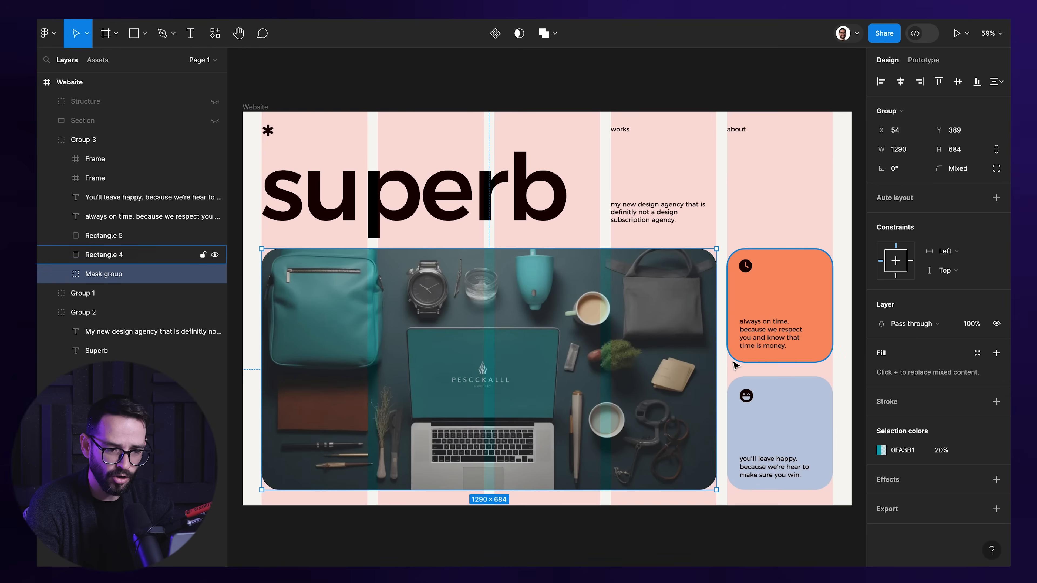
pyautogui.doubleClick(753, 336)
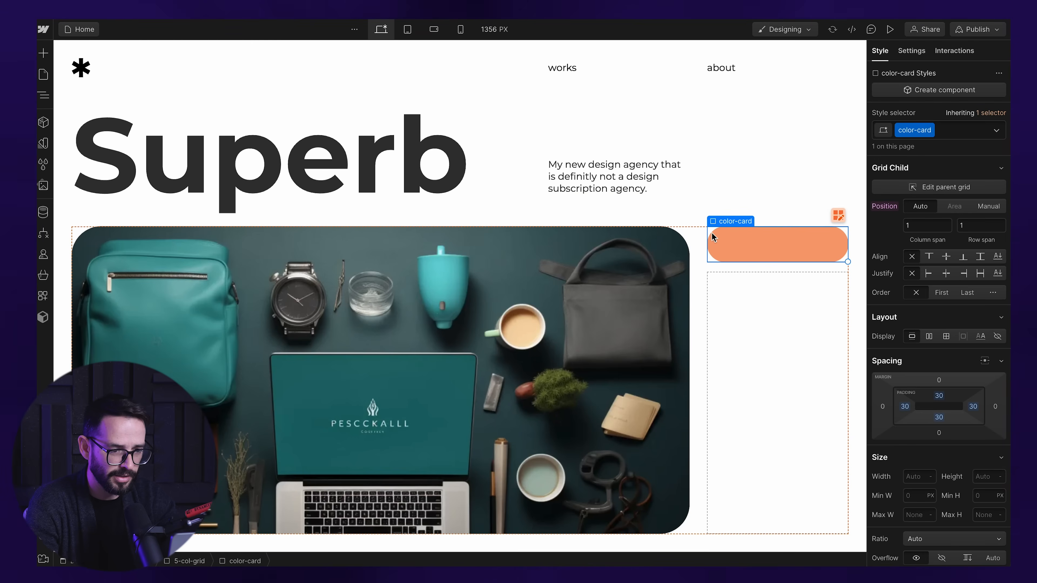
# In Webflow, insert an image into the color-card using the asset 8665347_face_laugh_wink_icon.svg
pyautogui.hotkey('ctrl', 'e')
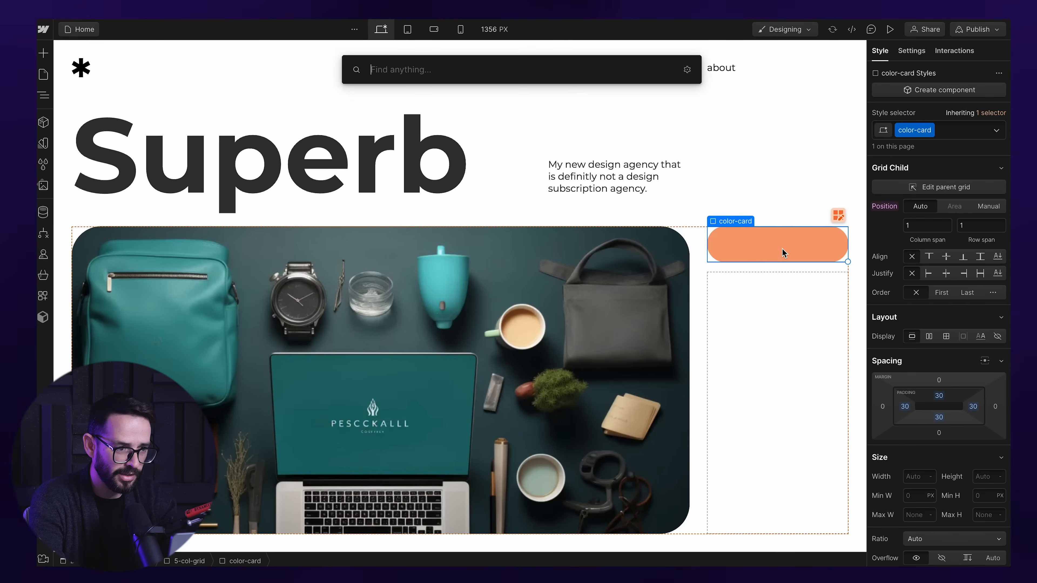
pyautogui.write('im')
pyautogui.press('Return')
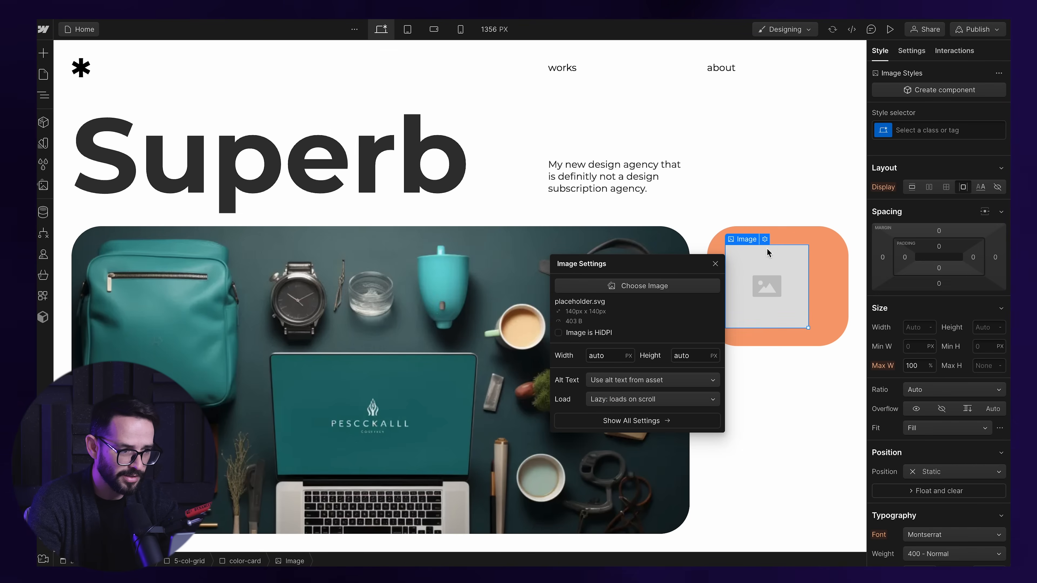
pyautogui.click(639, 287)
pyautogui.click(142, 118)
pyautogui.click(168, 137)
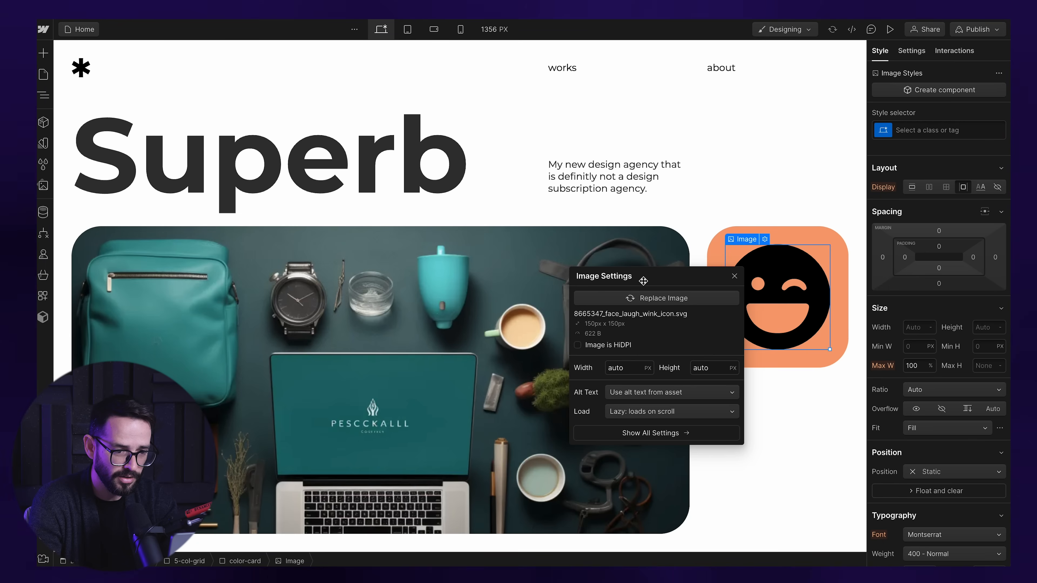
pyautogui.click(732, 283)
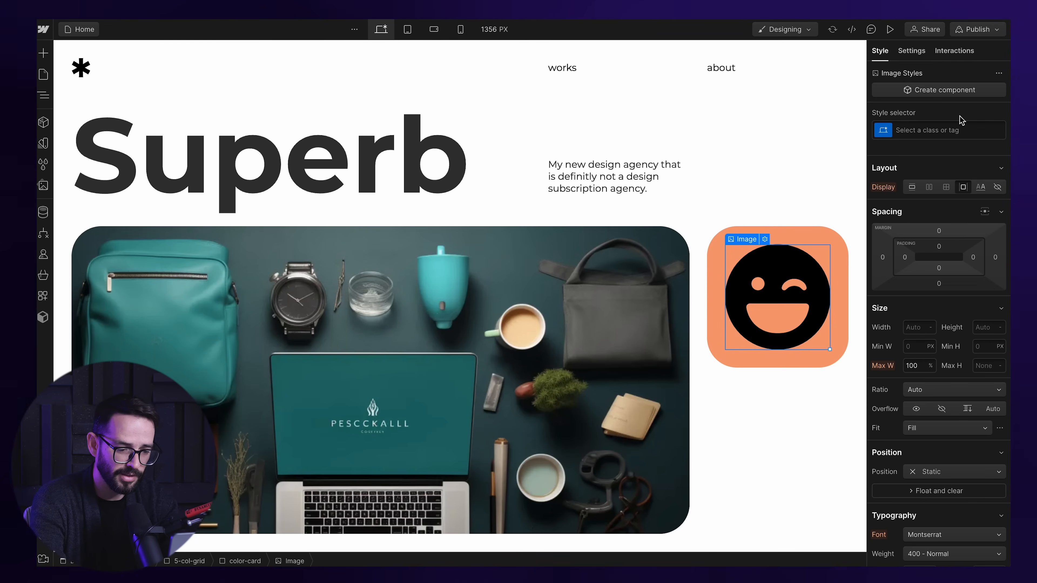
# Give the smiley image in the color-card the class icon
pyautogui.click(948, 130)
pyautogui.write('icon')
pyautogui.press('Return')
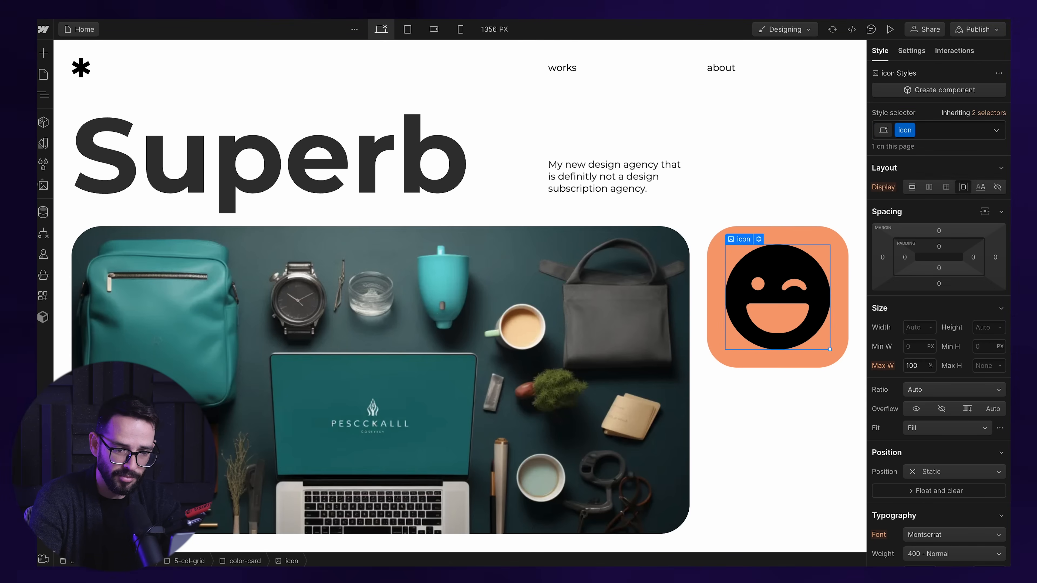
# Set both the width and the height of the smiley icon to 30 px
pyautogui.click(904, 321)
pyautogui.write('3')
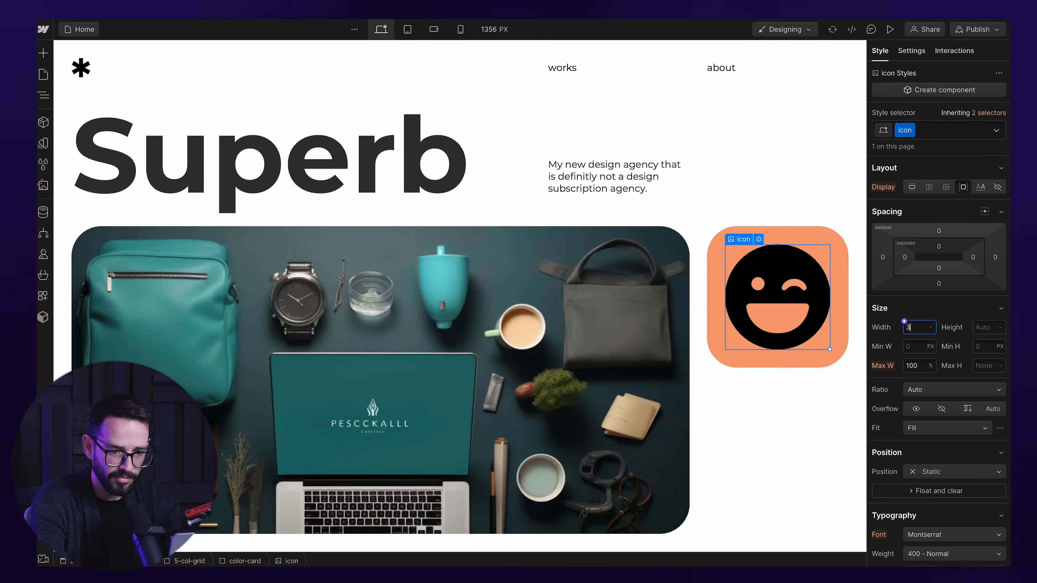
pyautogui.write('0')
pyautogui.press('Return')
pyautogui.click(975, 325)
pyautogui.click(971, 316)
pyautogui.click(984, 326)
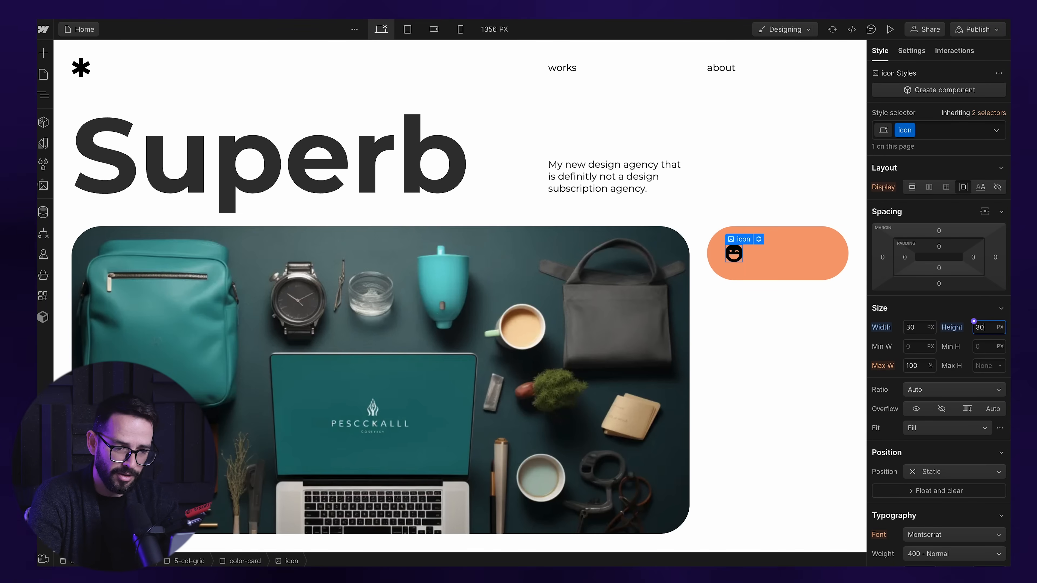
pyautogui.press('Return')
# Add a paragraph to the color-card reading "always on time. because we respect you and know that time is money."
pyautogui.click(787, 255)
pyautogui.hotkey('ctrl', 'k')
pyautogui.write('pa')
pyautogui.press('Return')
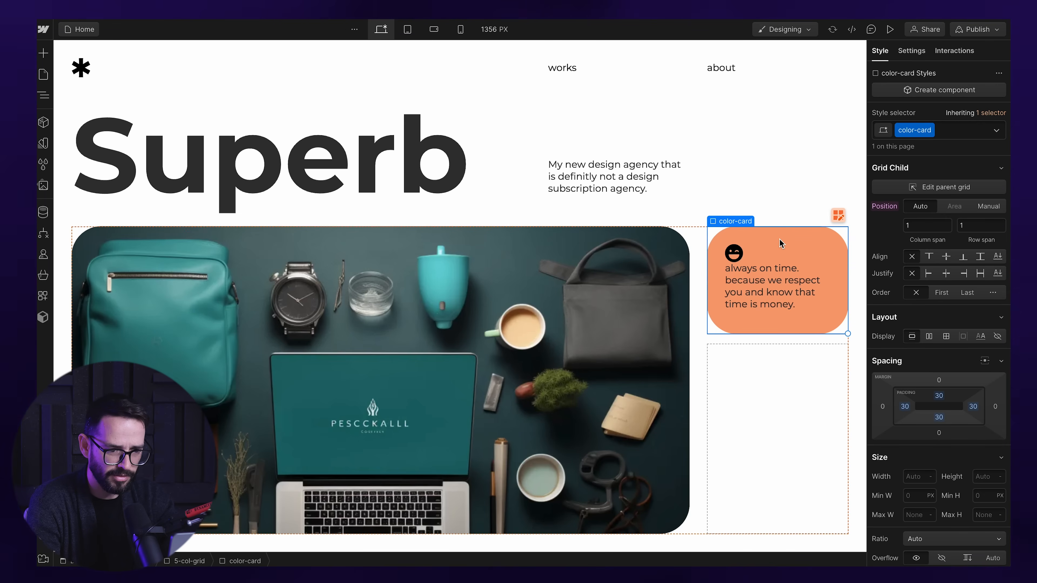
# Duplicate the color-card into the cell below and replace the copy's icon with 8665257_clock_watch_icon.svg
pyautogui.hotkey('ctrl', 'd')
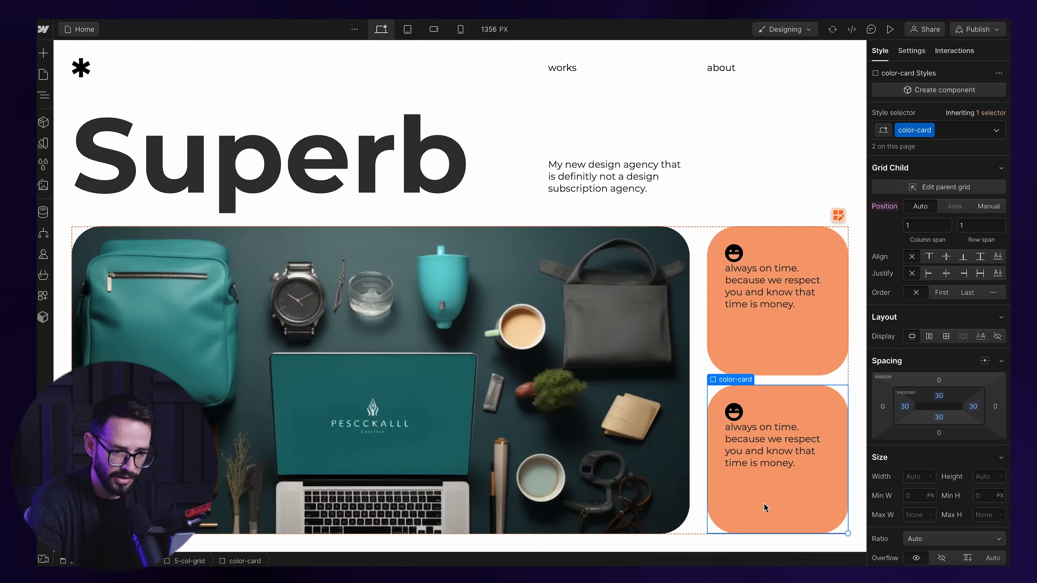
pyautogui.doubleClick(731, 414)
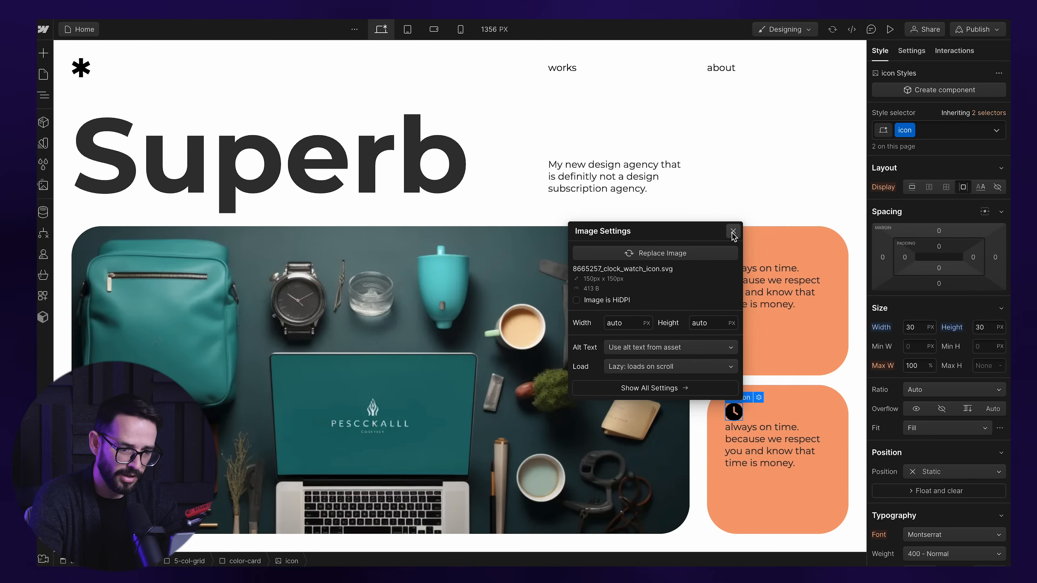
pyautogui.click(732, 232)
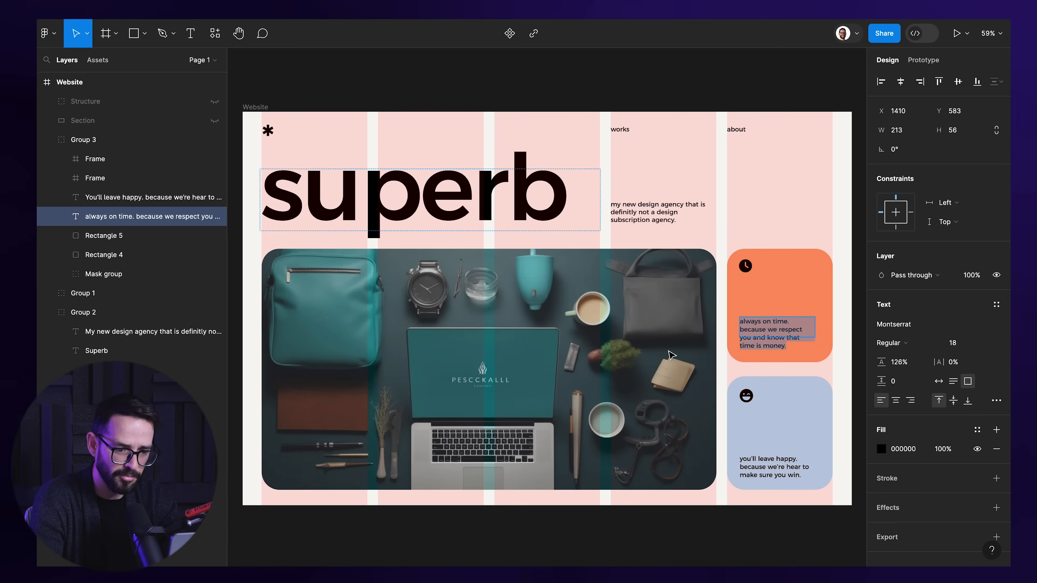
# Replace the lower color-card's paragraph with the Figma text "You'll leave happy. because we're hear to make sure you win."
pyautogui.click(756, 472)
pyautogui.hotkey('ctrl', 'a')
pyautogui.hotkey('ctrl', 'c')
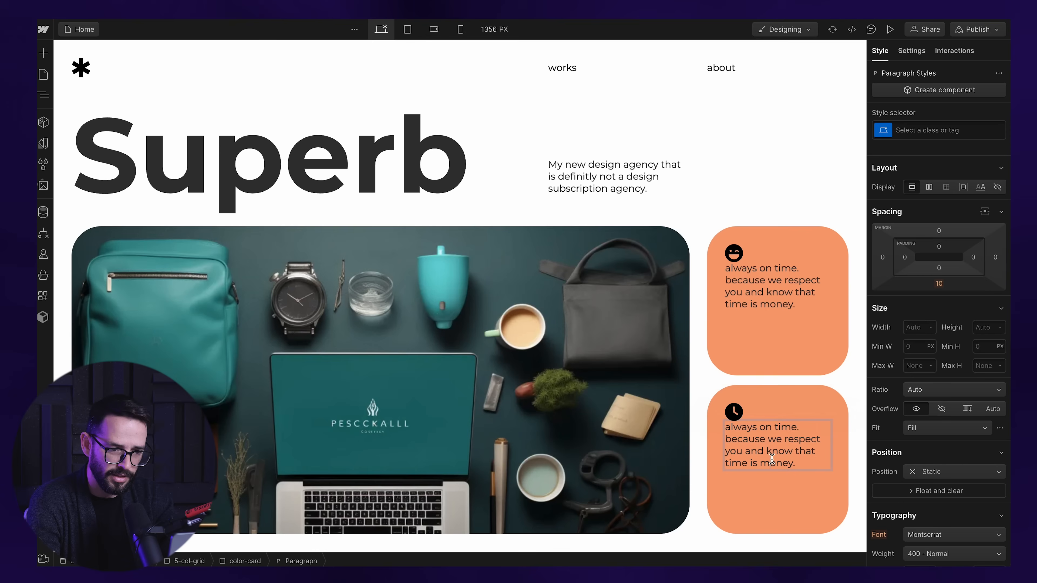
pyautogui.hotkey('ctrl', 'v')
pyautogui.press('Escape')
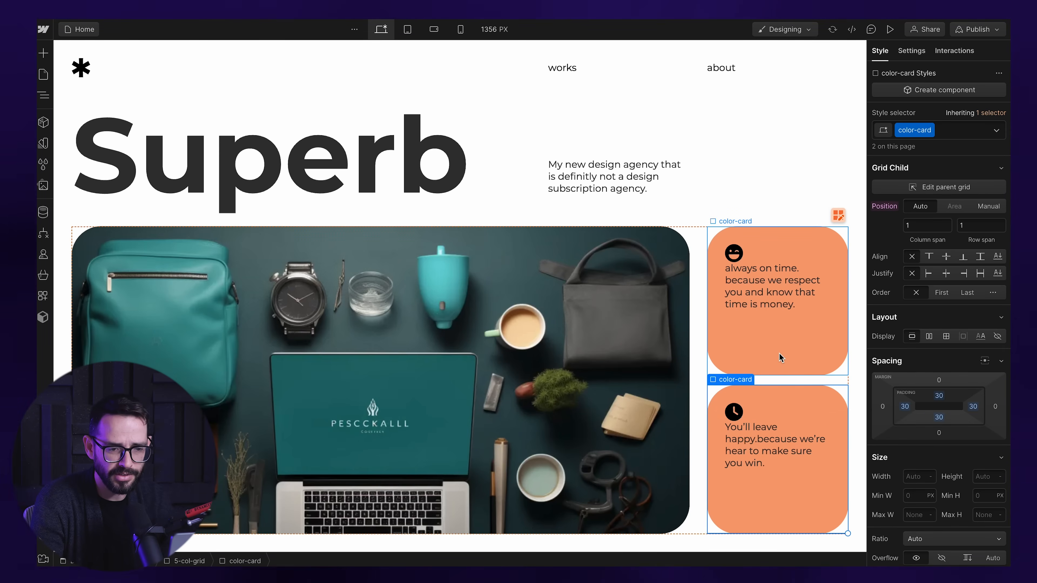
# Lay out the color-card as a vertical flexbox with space between its icon and its paragraph
pyautogui.click(780, 342)
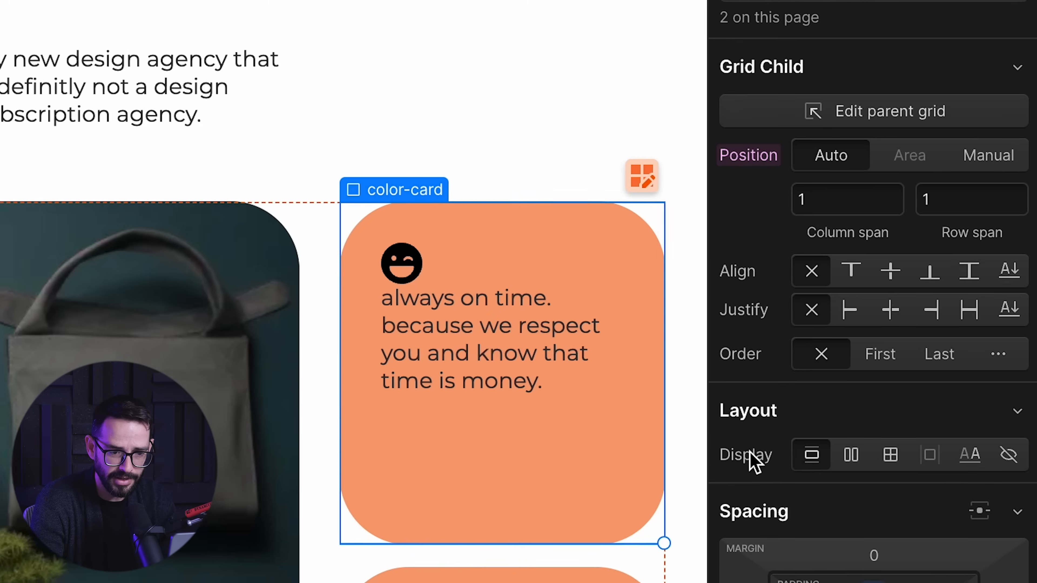
pyautogui.click(928, 336)
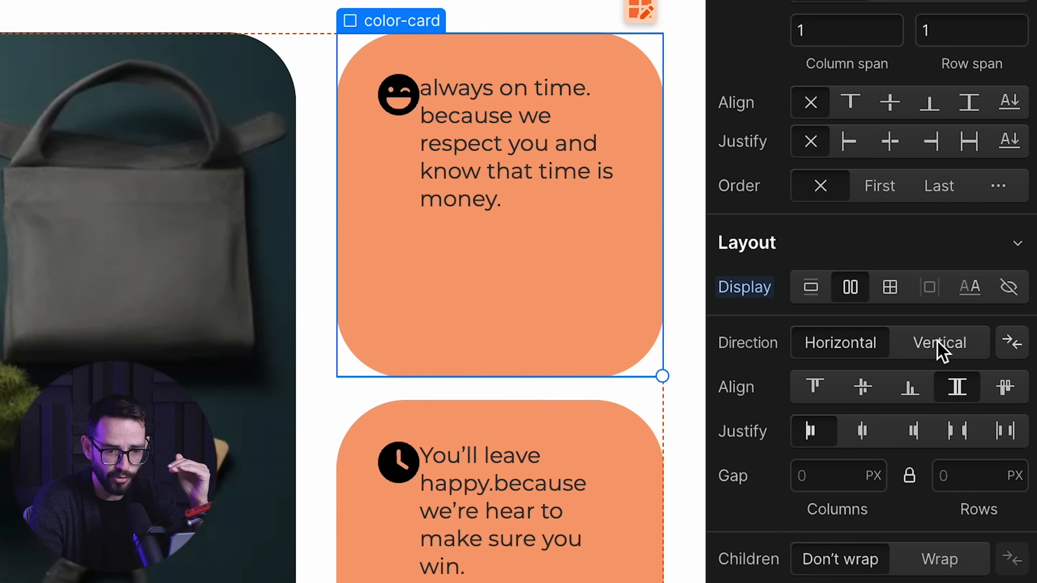
pyautogui.click(937, 343)
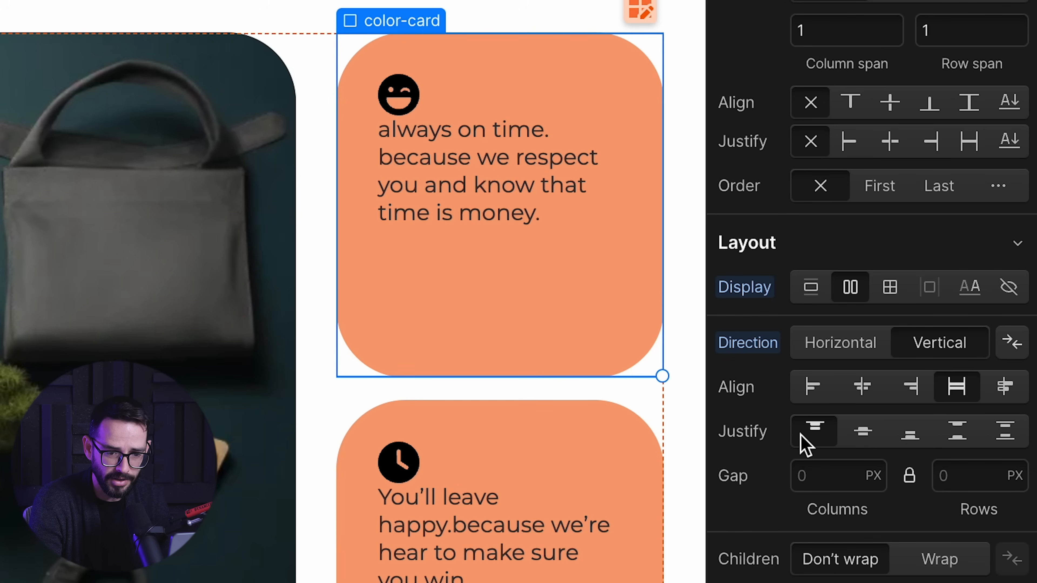
pyautogui.click(964, 435)
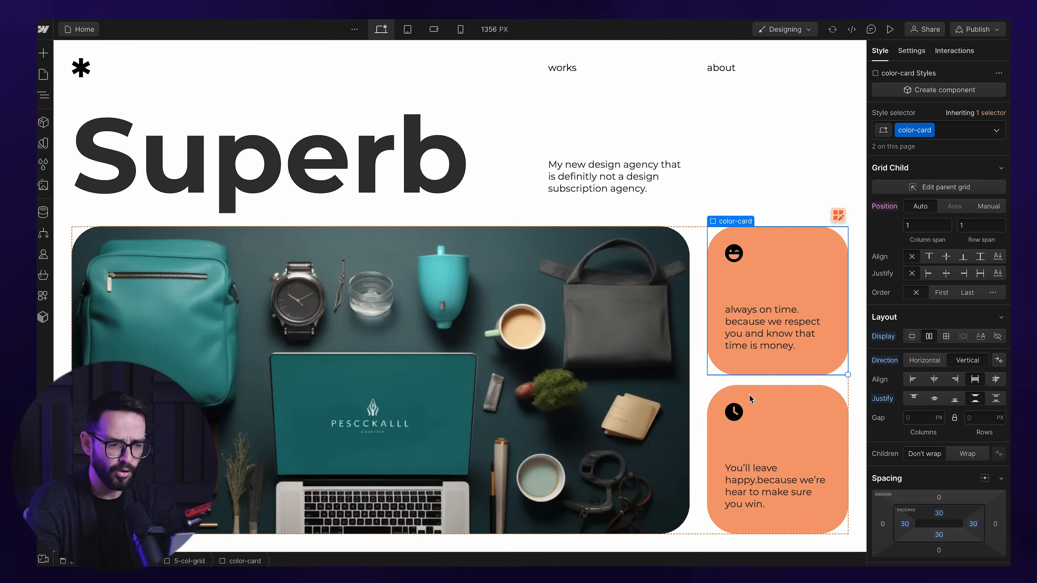
# Add the combo class color-blue to the lower color-card and set its background color to #b5e2fa from the Figma design
pyautogui.click(757, 461)
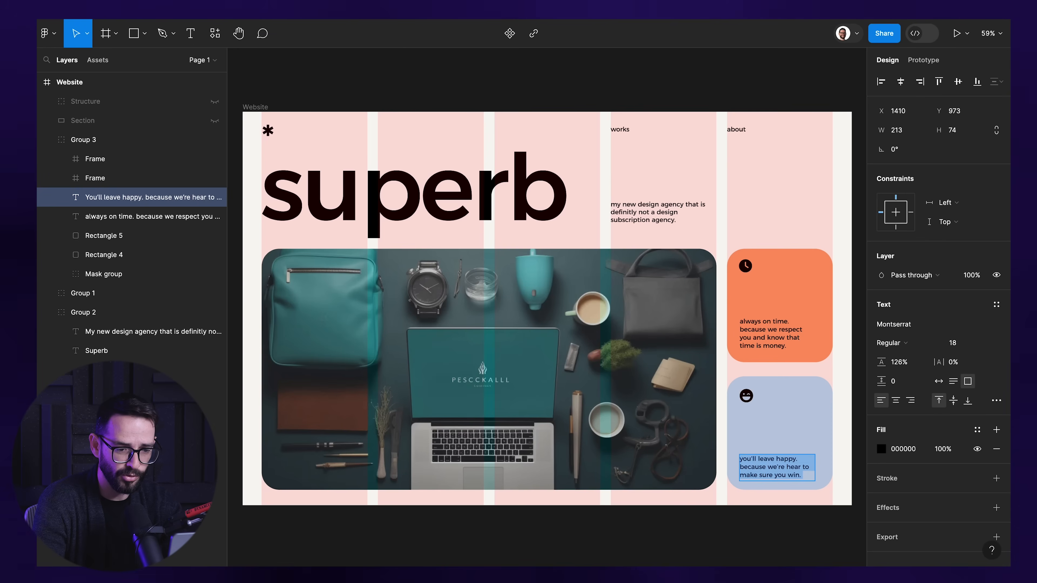
pyautogui.click(754, 407)
pyautogui.click(917, 324)
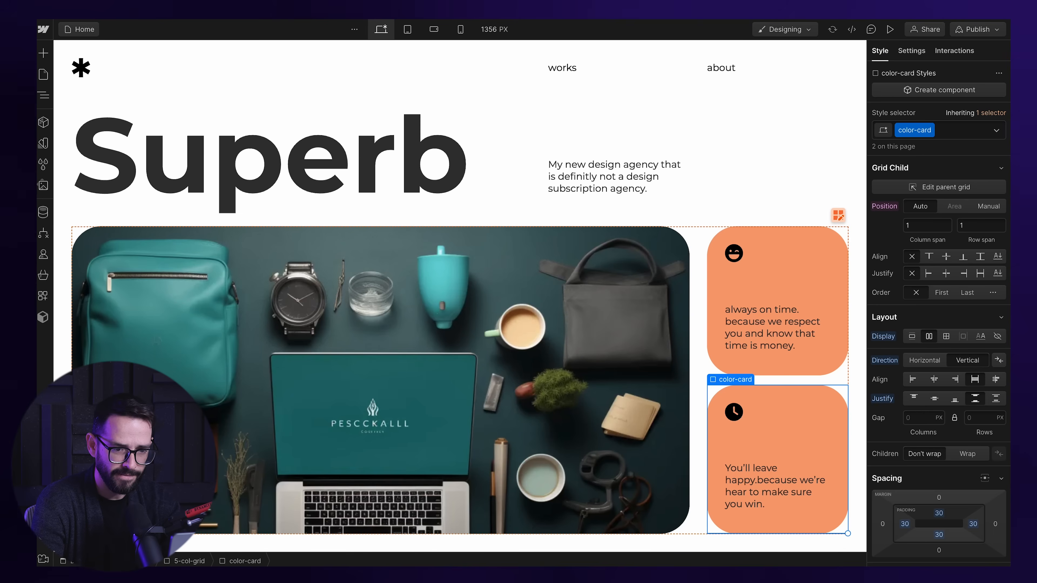
pyautogui.click(959, 130)
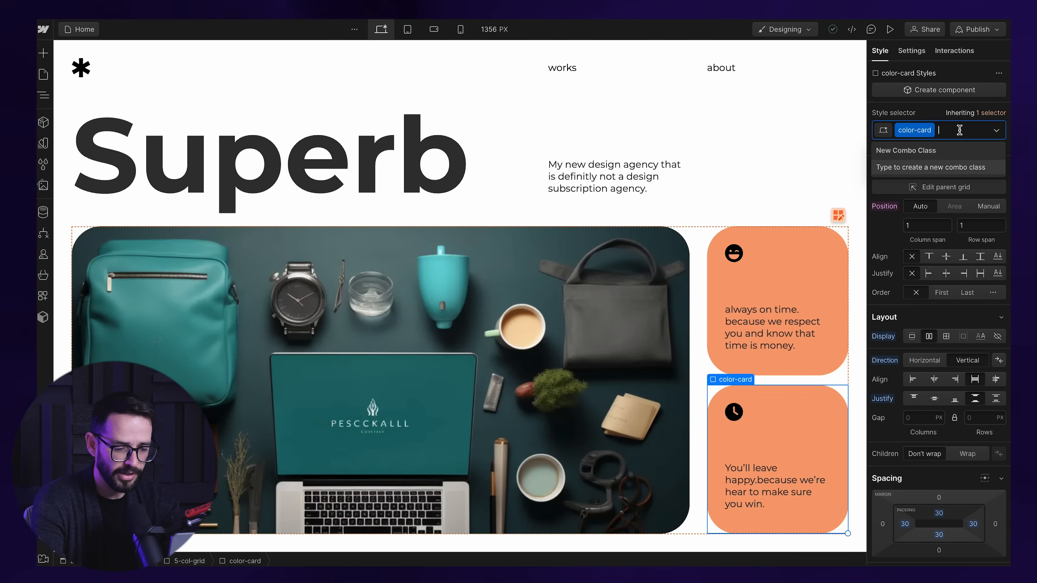
pyautogui.write('color-blue')
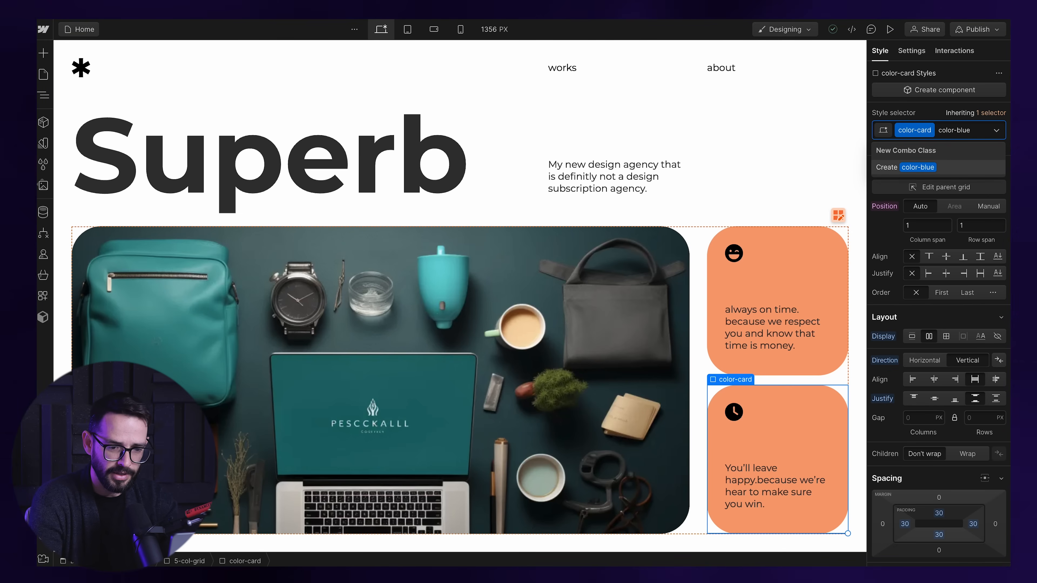
pyautogui.press('Return')
pyautogui.scroll(-10, 912, 451)
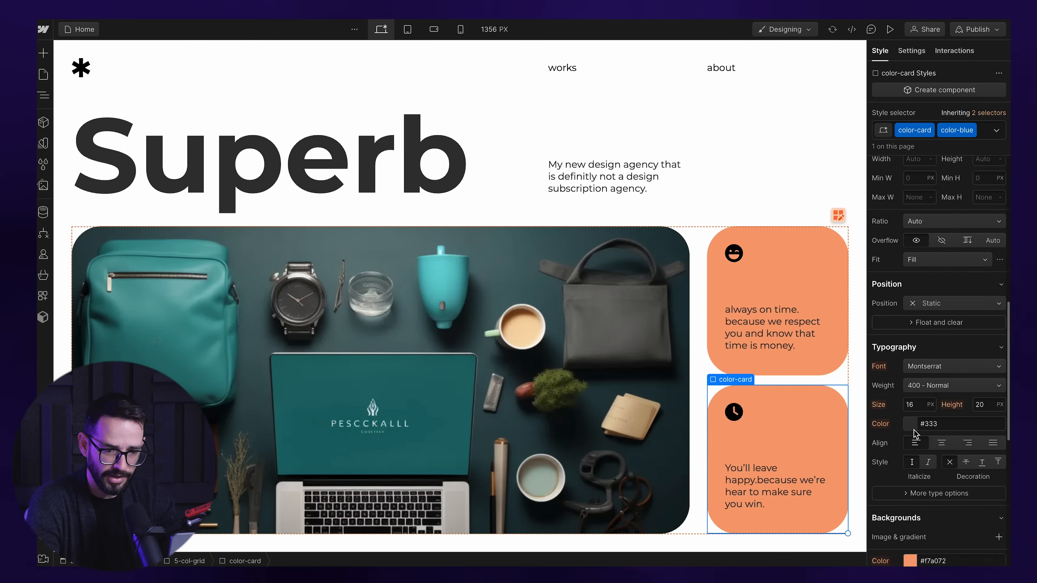
pyautogui.click(950, 439)
pyautogui.press('super+v')
pyautogui.press('Return')
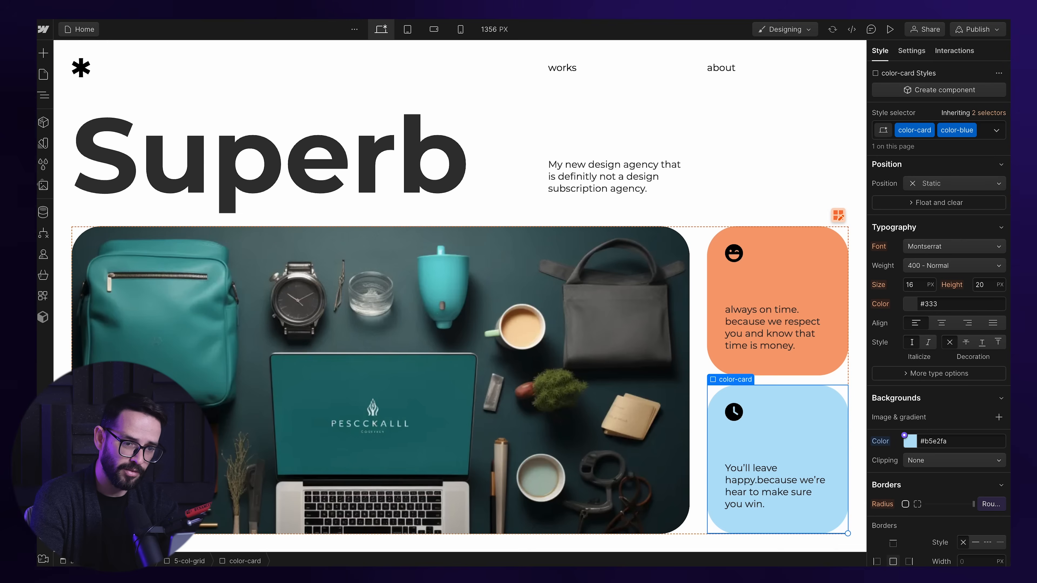
# Test the desktop layout at a canvas width of 1008 px and set the main image's height to 100%
pyautogui.click(759, 175)
pyautogui.moveTo(872, 194); pyautogui.dragTo(757, 182)
pyautogui.click(364, 294)
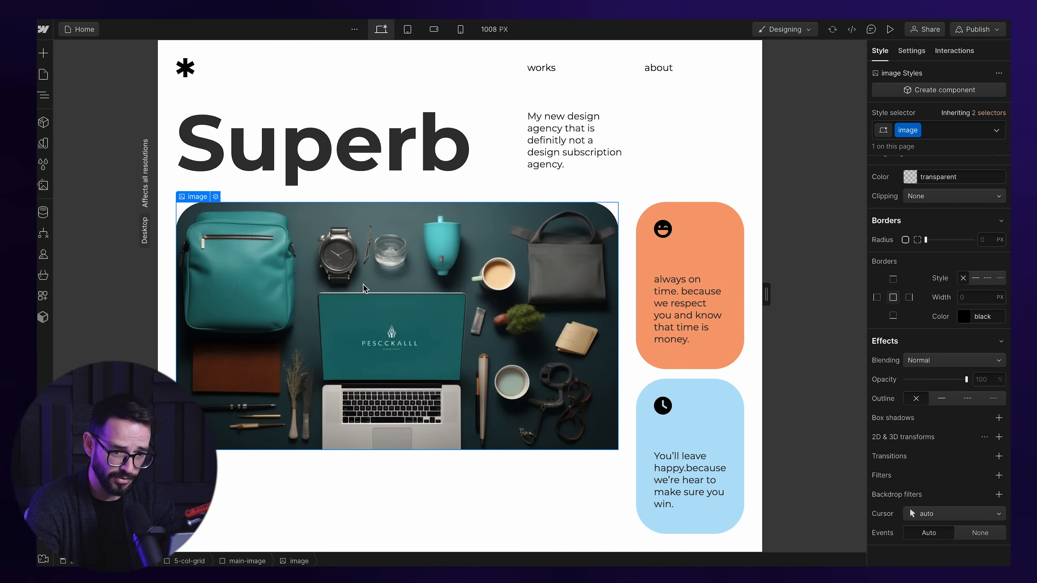
pyautogui.scroll(10, 938, 327)
pyautogui.click(978, 328)
pyautogui.write('100%')
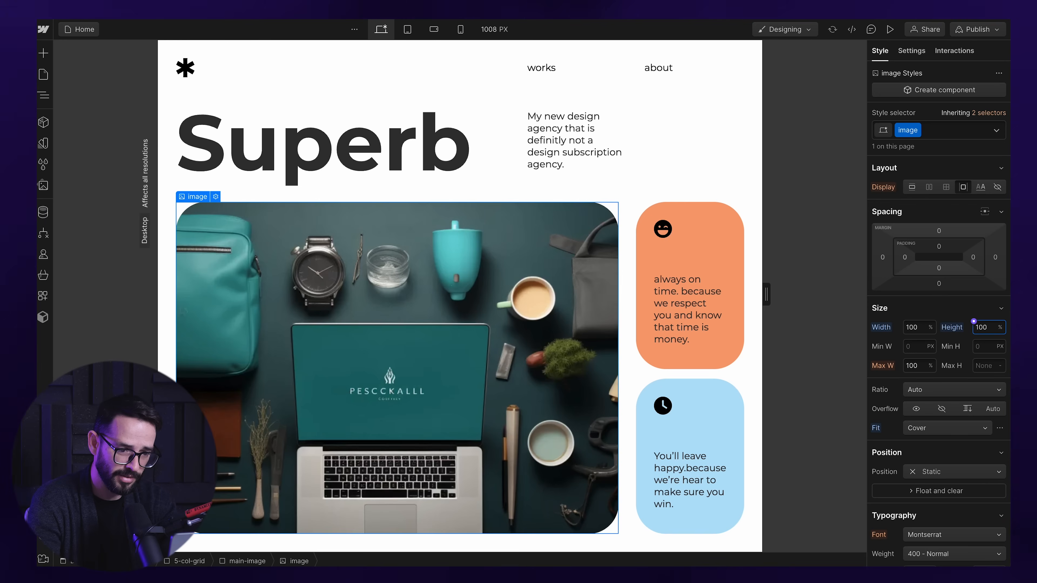
pyautogui.moveTo(766, 294); pyautogui.dragTo(855, 268)
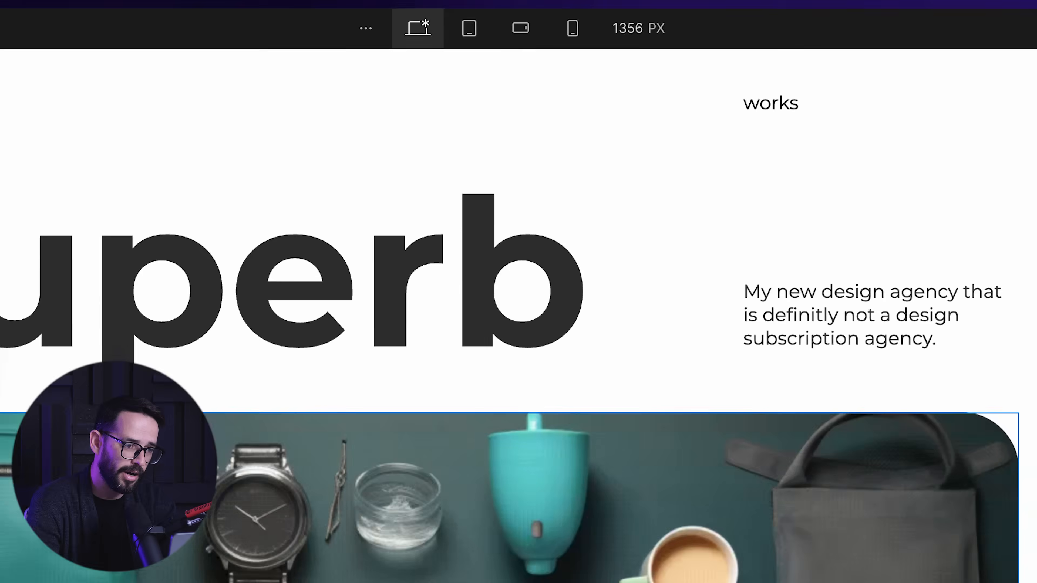
# At the 768 px tablet breakpoint, make the hero paragraph span two grid columns
pyautogui.click(517, 29)
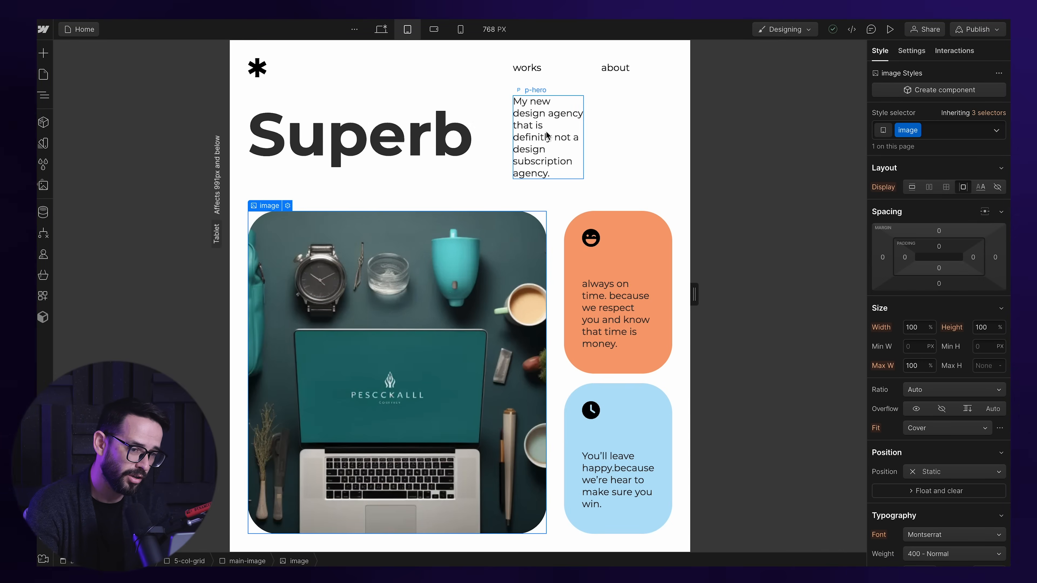
pyautogui.click(559, 121)
pyautogui.moveTo(581, 190); pyautogui.dragTo(631, 183)
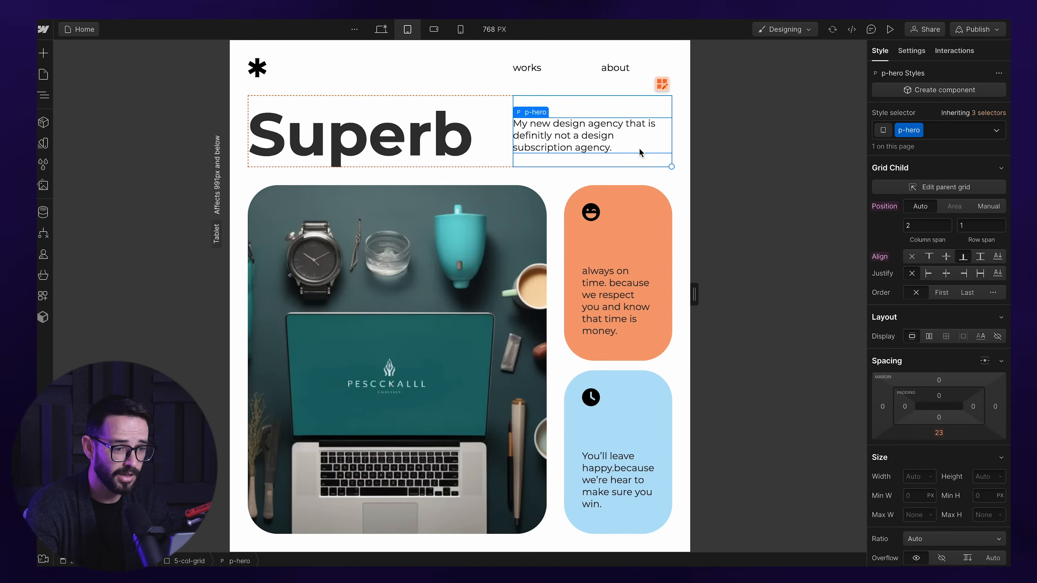
pyautogui.click(681, 157)
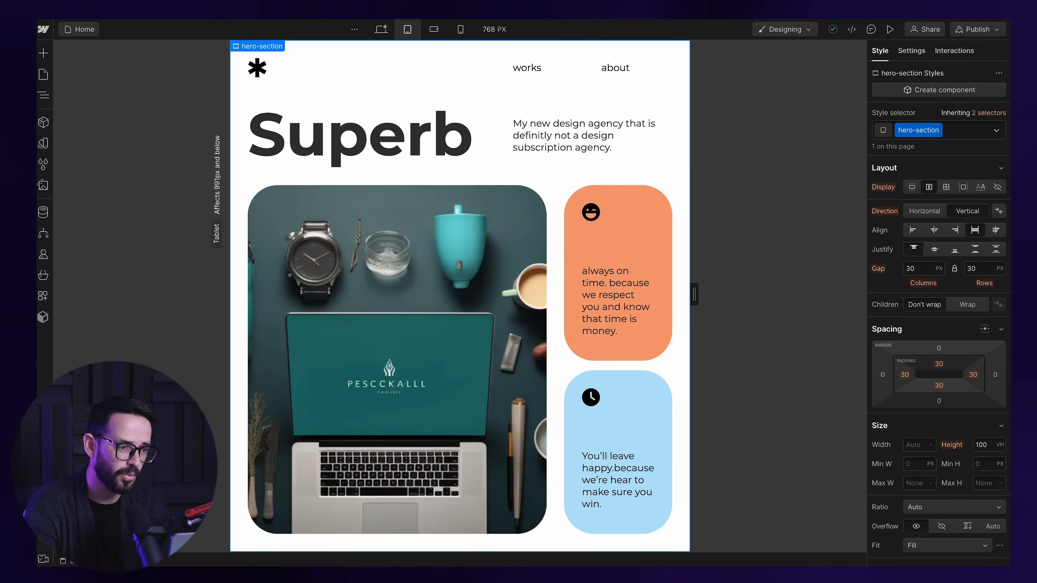
# At the 568 px mobile landscape breakpoint, stretch the Superb heading and the hero paragraph across all five grid columns
pyautogui.click(434, 33)
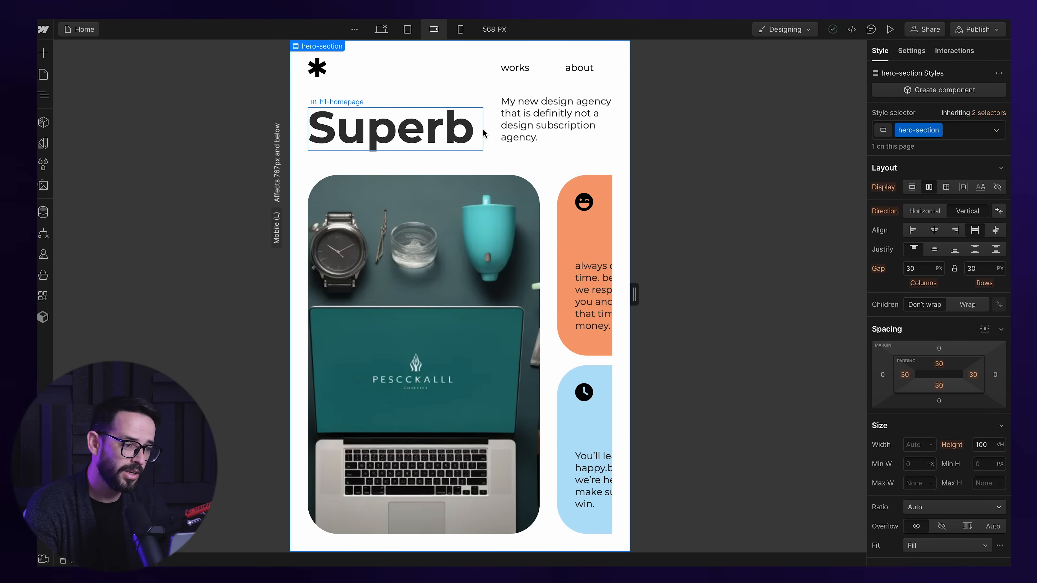
pyautogui.click(451, 134)
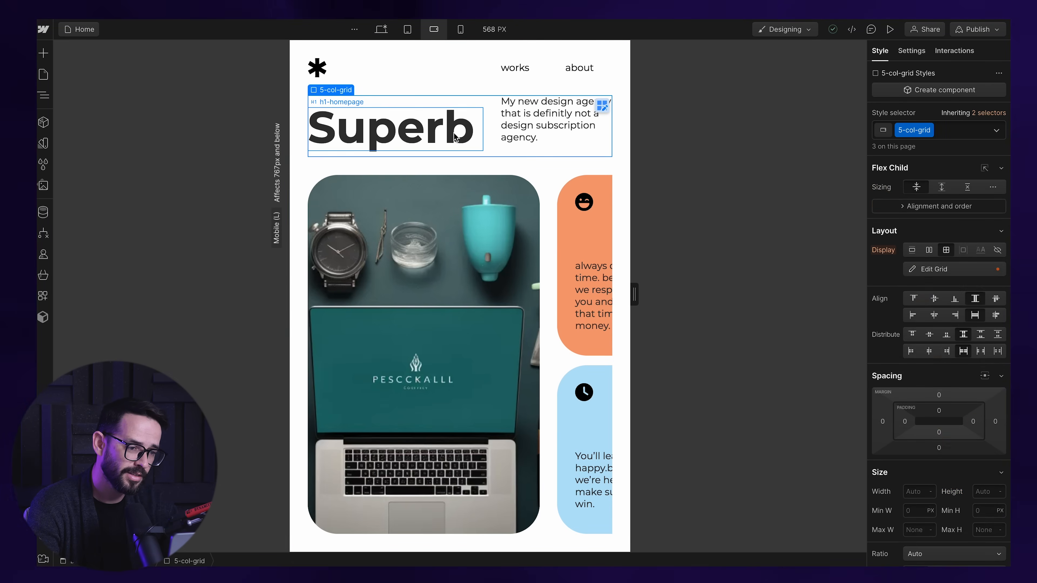
pyautogui.moveTo(481, 157); pyautogui.dragTo(590, 131)
pyautogui.click(396, 191)
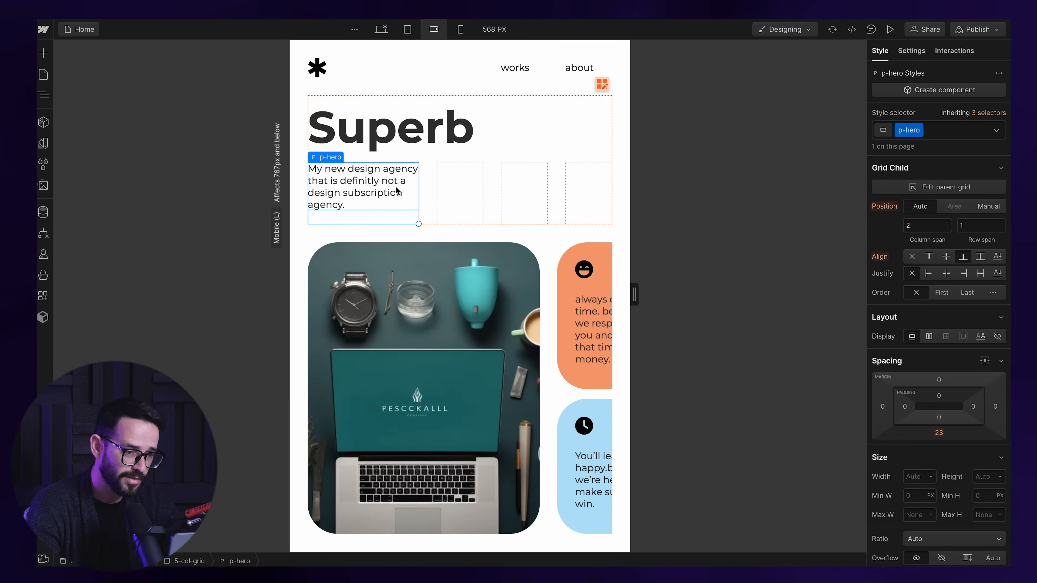
pyautogui.moveTo(420, 225); pyautogui.dragTo(597, 187)
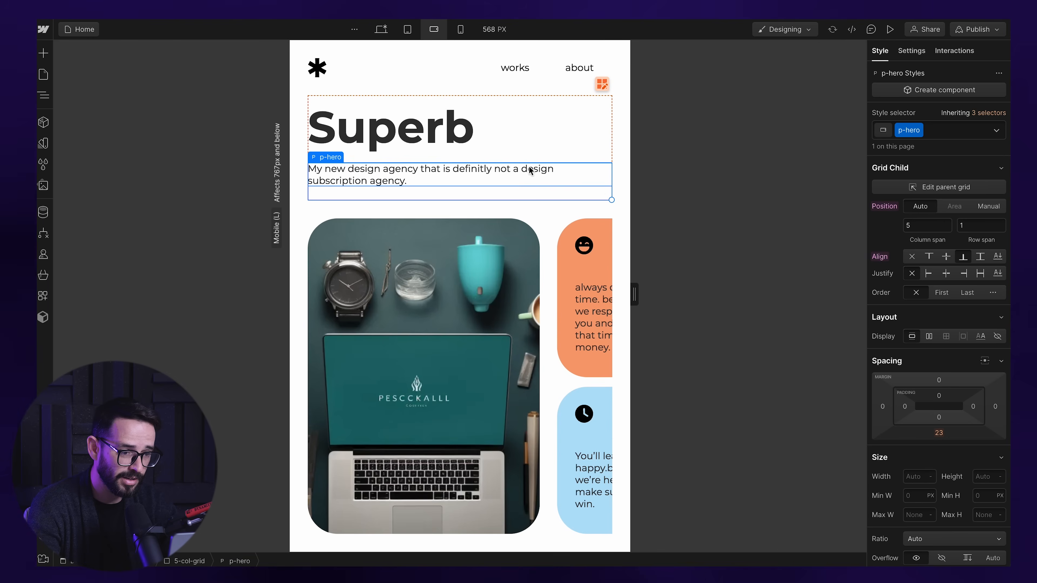
# Delete three columns from the bento-wrapper grid at the mobile landscape breakpoint, leaving two defined columns
pyautogui.click(467, 278)
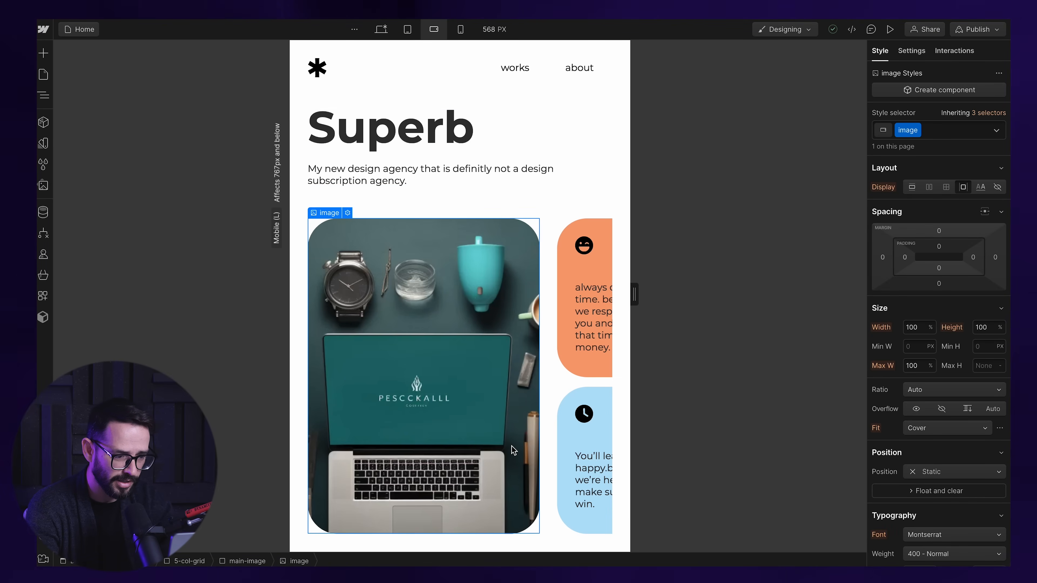
pyautogui.click(255, 562)
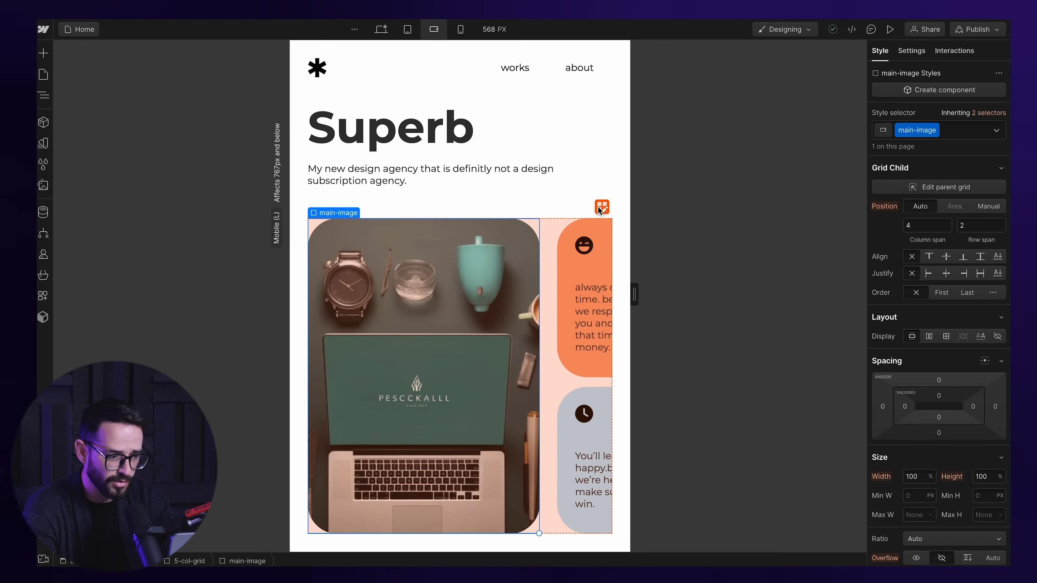
pyautogui.click(199, 562)
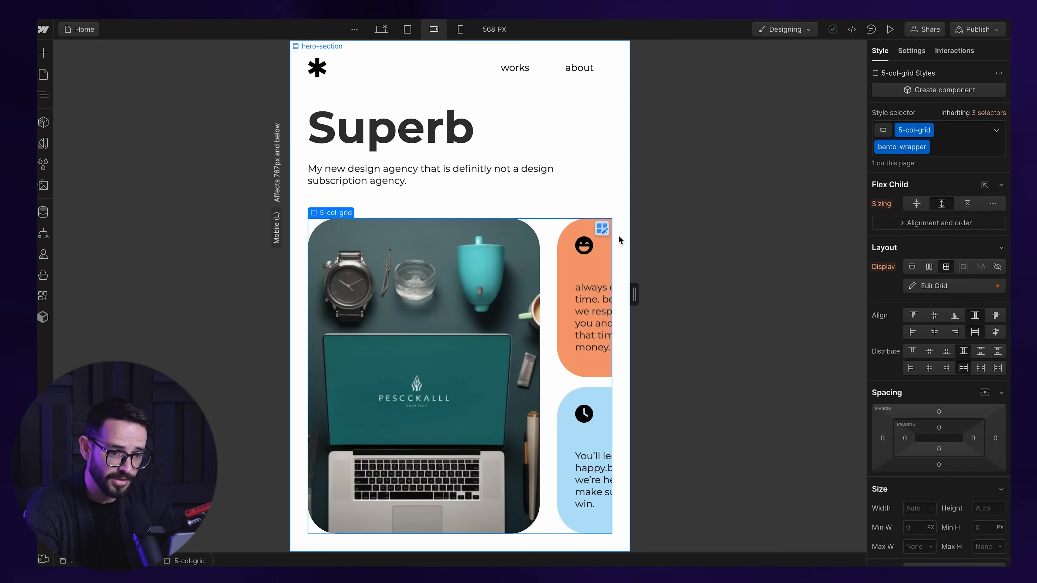
pyautogui.click(598, 229)
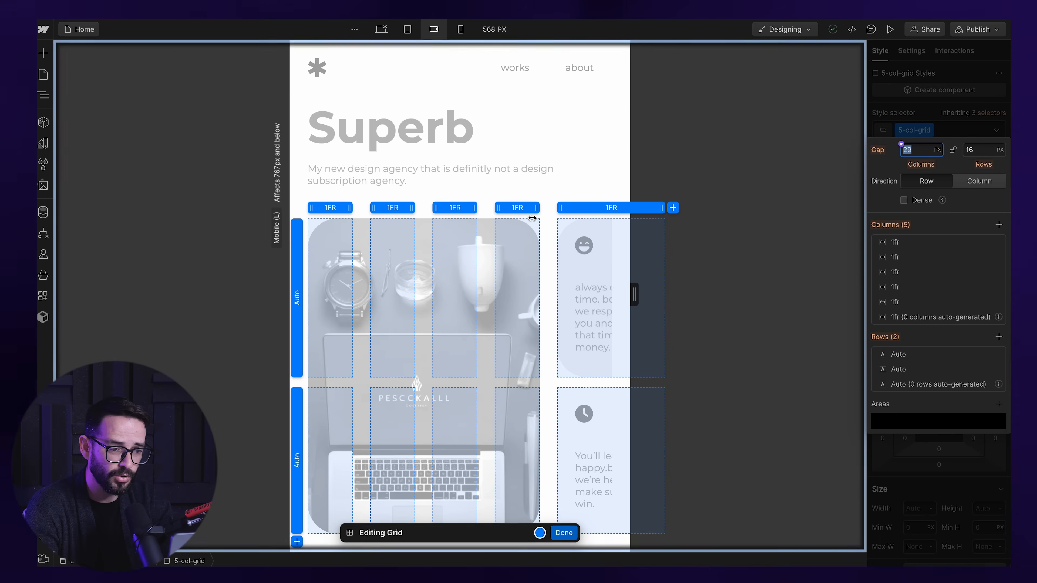
pyautogui.click(599, 211)
pyautogui.click(616, 254)
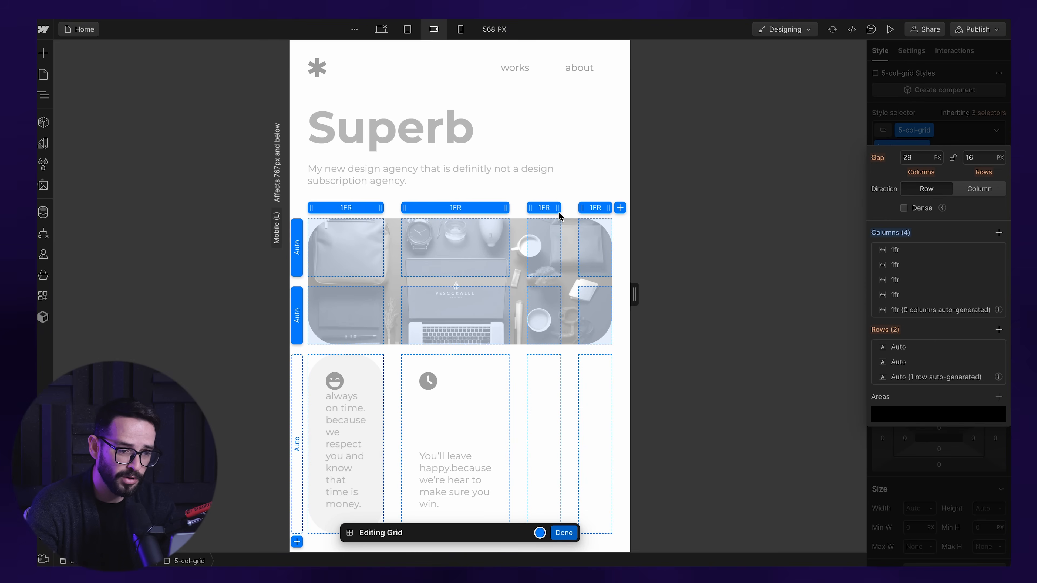
pyautogui.click(596, 210)
pyautogui.click(614, 250)
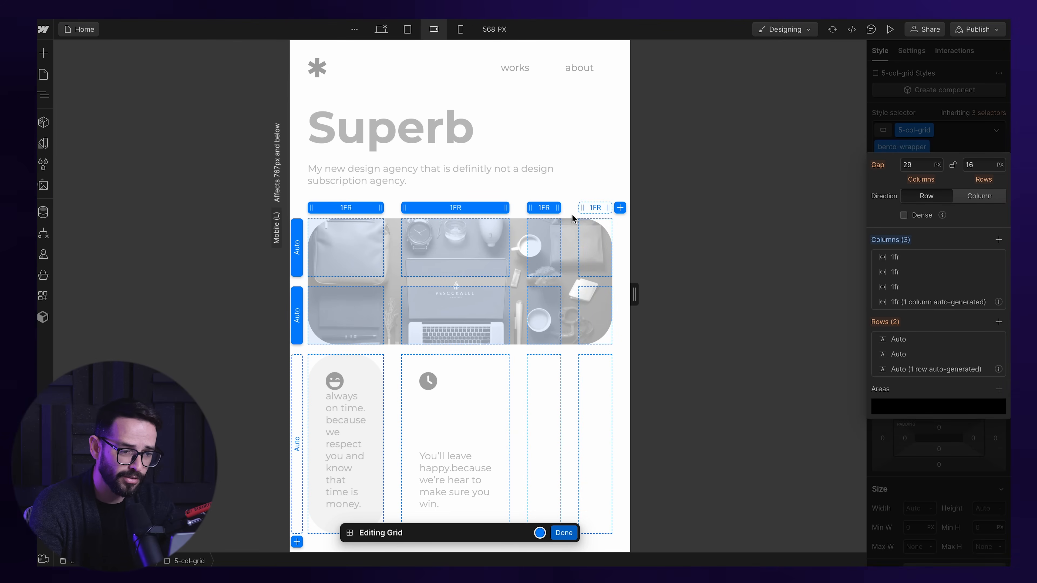
pyautogui.click(540, 210)
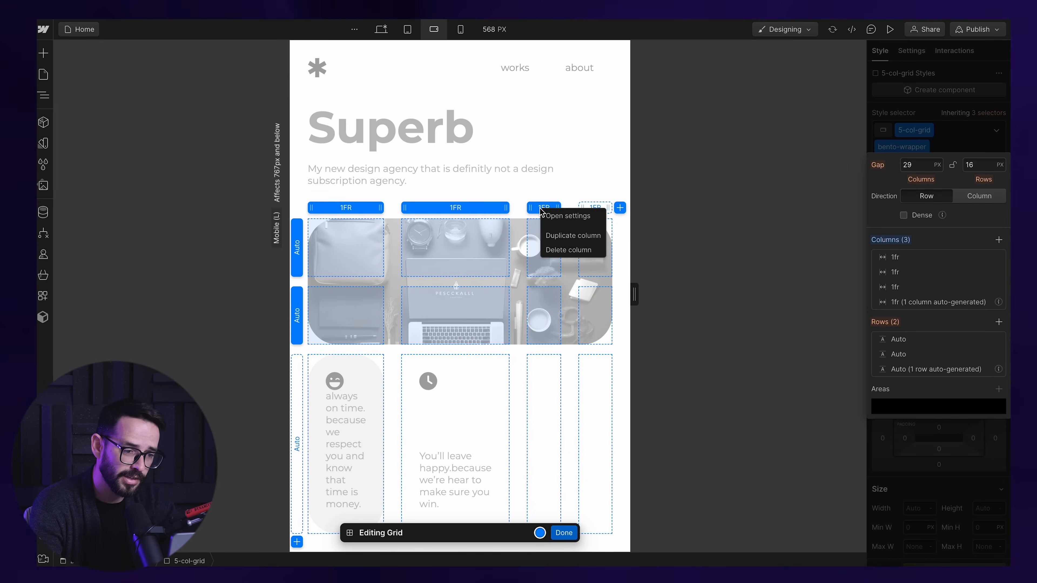
pyautogui.click(564, 253)
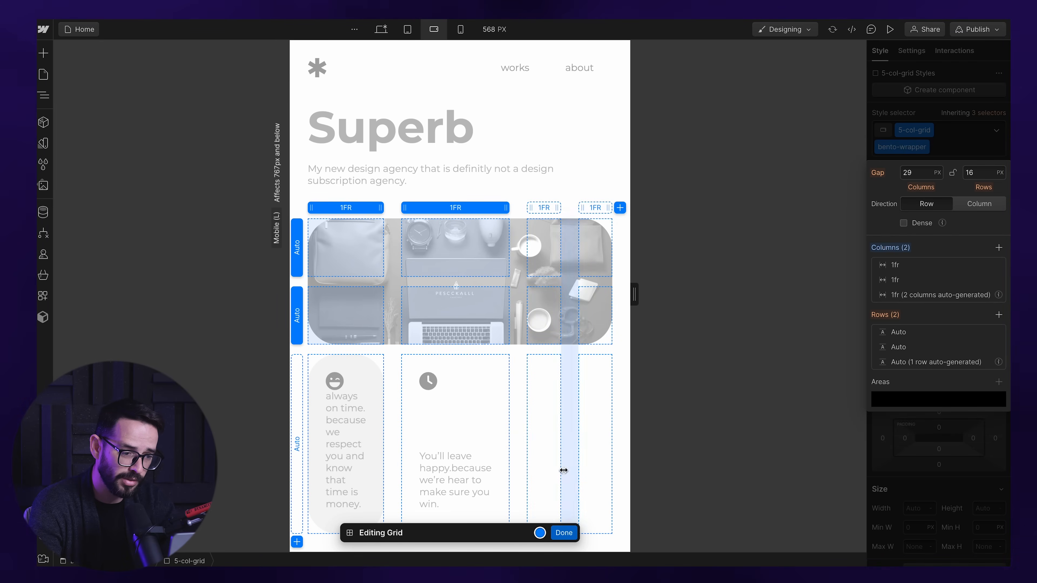
pyautogui.click(561, 532)
# Make the blue and orange color-cards each span two columns beneath the main image
pyautogui.click(451, 377)
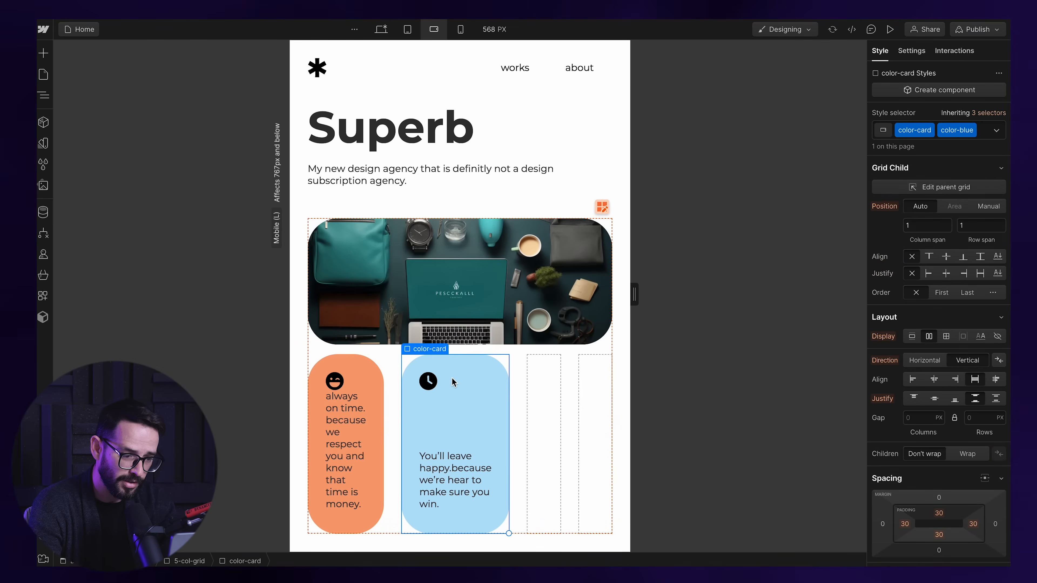
pyautogui.moveTo(506, 528); pyautogui.dragTo(546, 530)
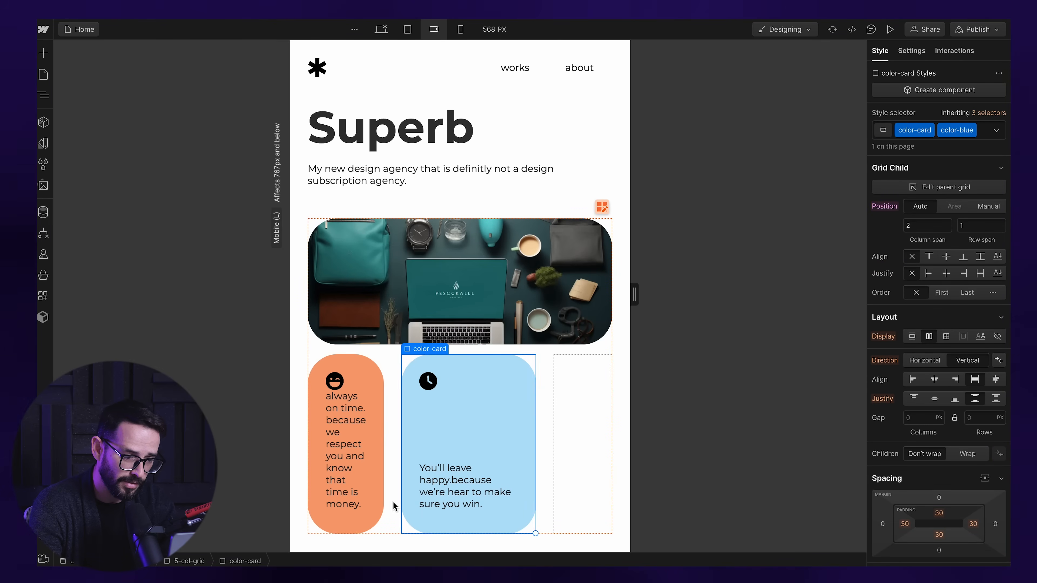
pyautogui.click(344, 482)
pyautogui.click(371, 521)
pyautogui.moveTo(383, 532); pyautogui.dragTo(407, 529)
pyautogui.click(295, 225)
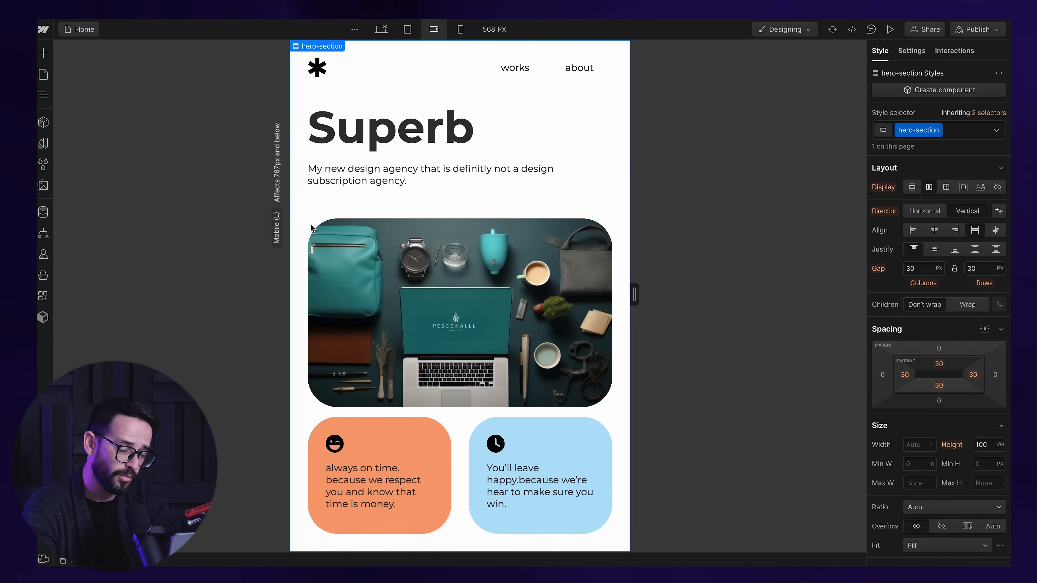
# At the 320 px mobile portrait breakpoint, delete two columns from the navigation's 5-col-grid
pyautogui.click(346, 61)
pyautogui.click(460, 29)
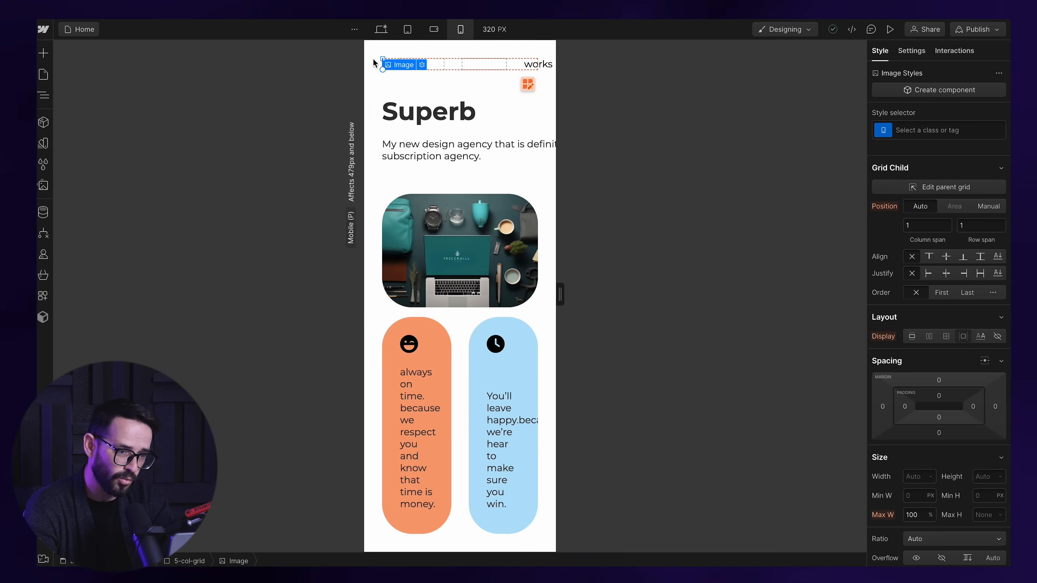
pyautogui.click(408, 75)
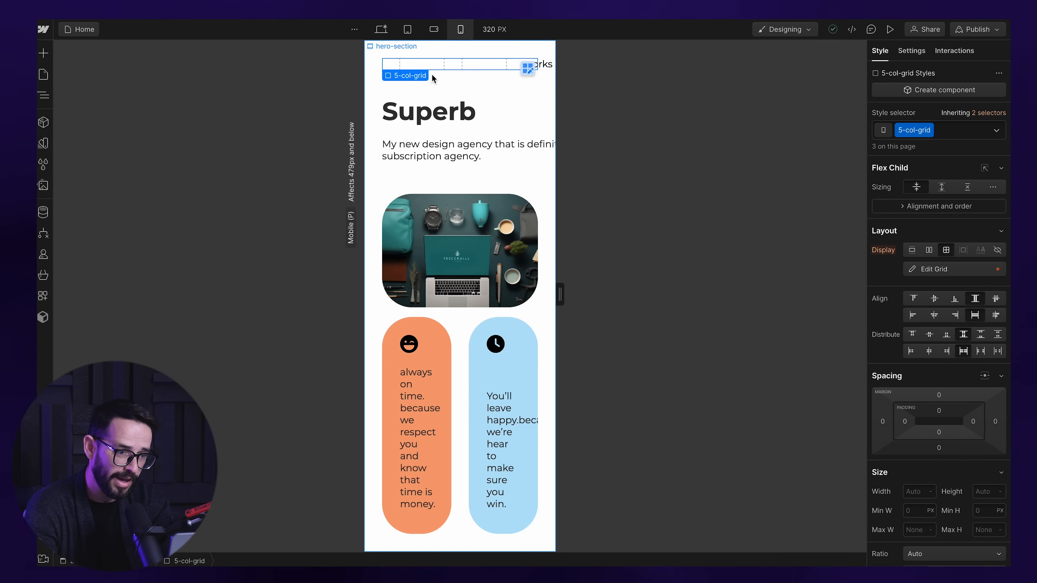
pyautogui.click(524, 68)
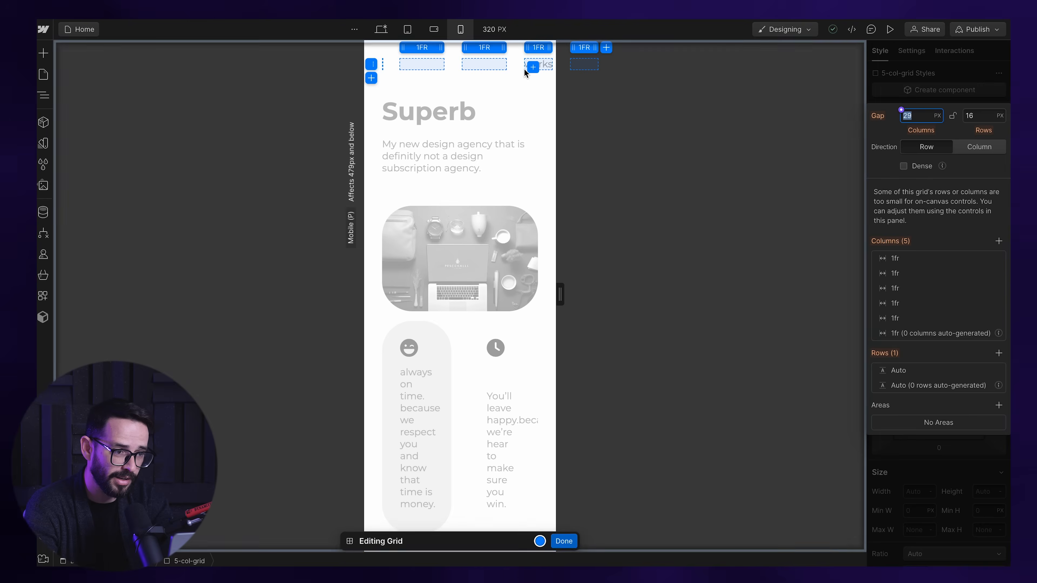
pyautogui.click(425, 49)
pyautogui.click(444, 94)
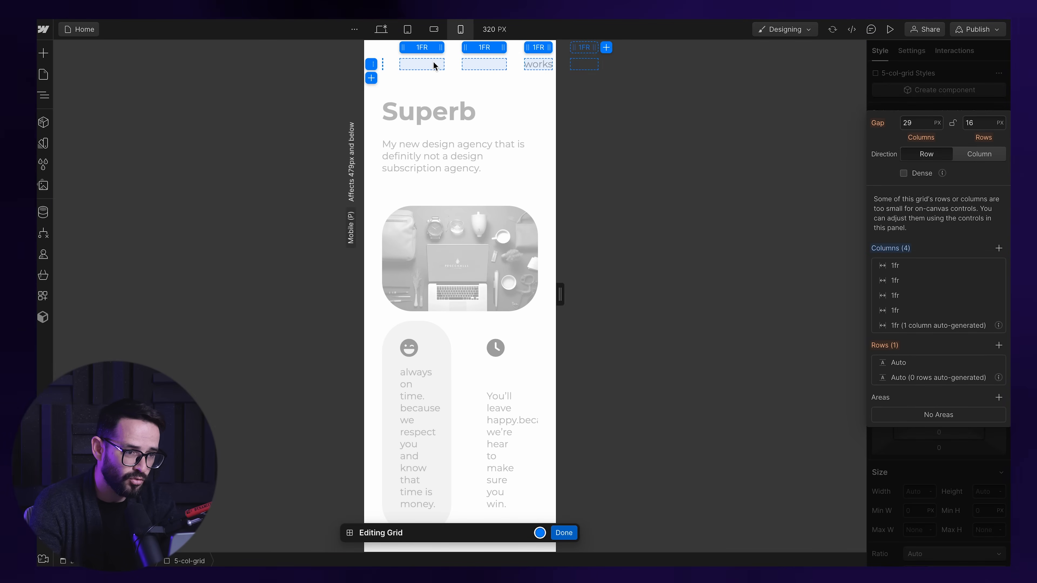
pyautogui.click(425, 48)
pyautogui.click(444, 89)
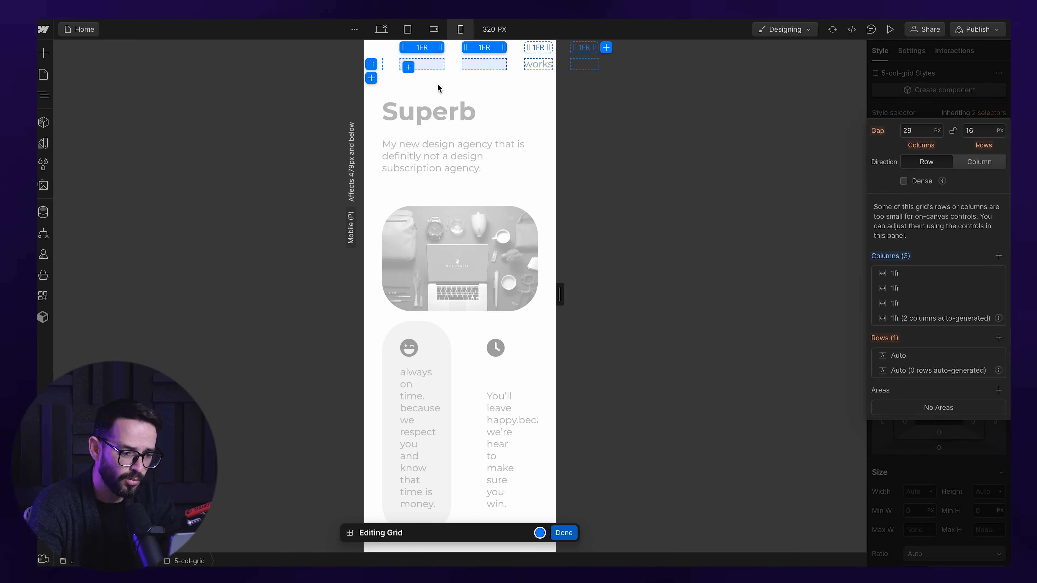
pyautogui.click(563, 533)
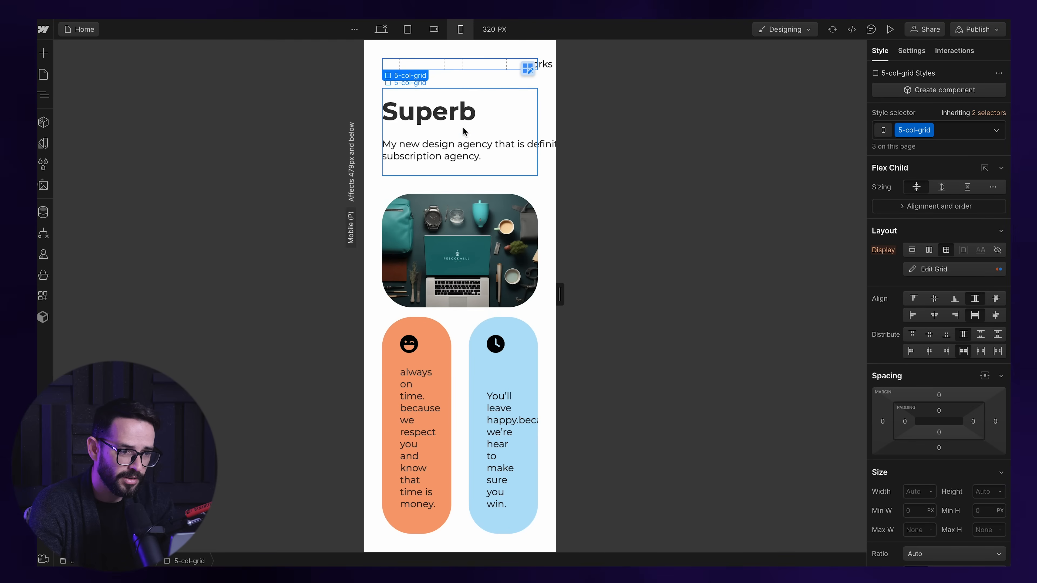
# Restore one column in the navigation's 5-col-grid so four are defined, and set its column gap to 5 px
pyautogui.click(476, 65)
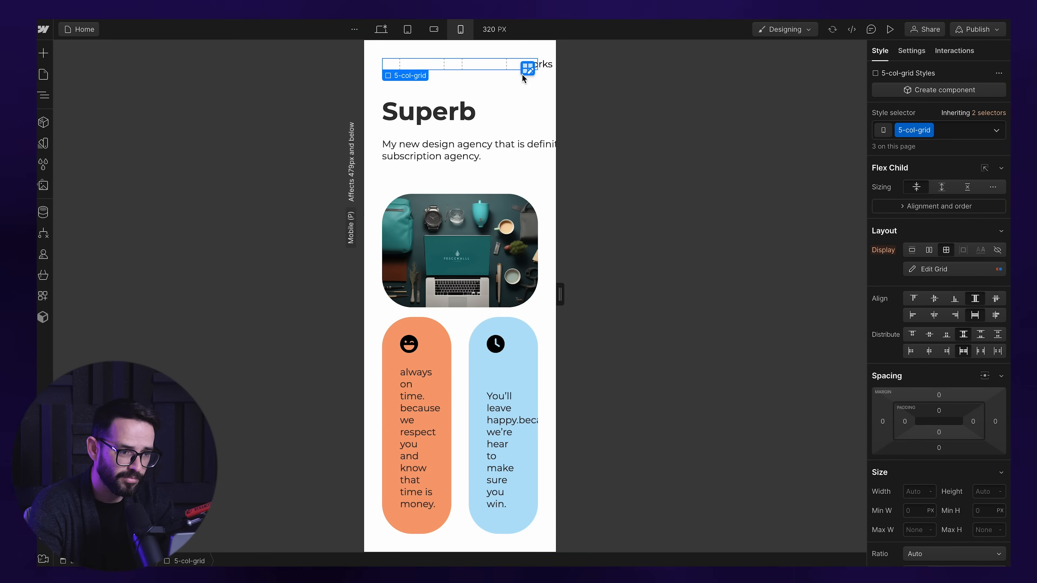
pyautogui.click(528, 69)
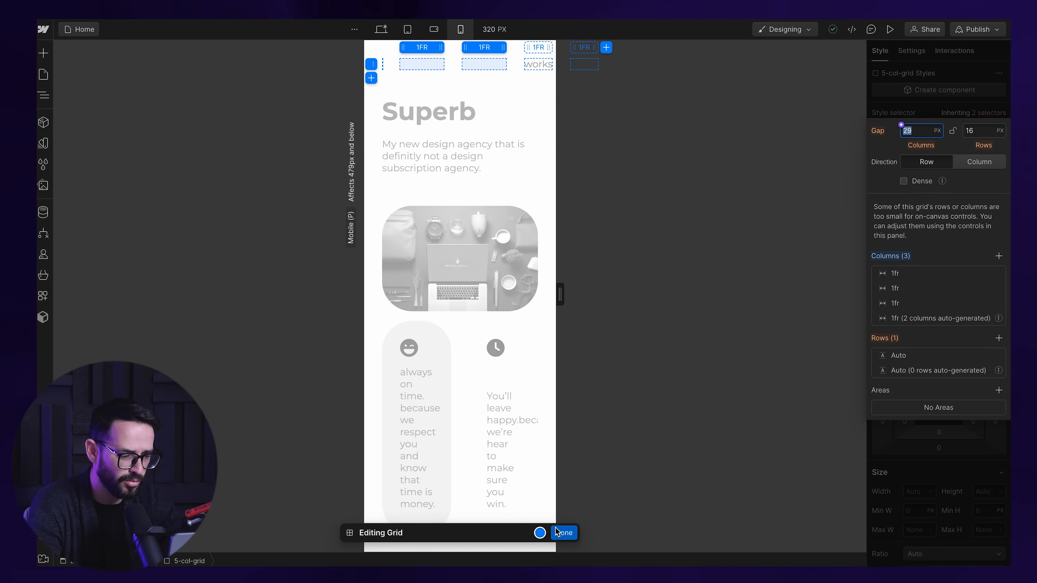
pyautogui.click(562, 532)
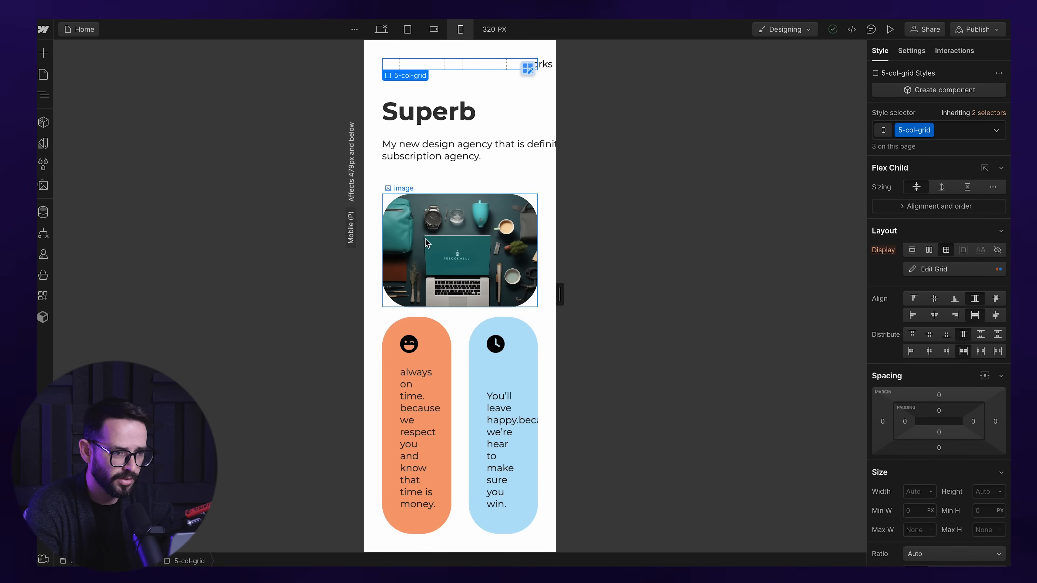
pyautogui.click(528, 69)
pyautogui.write('5')
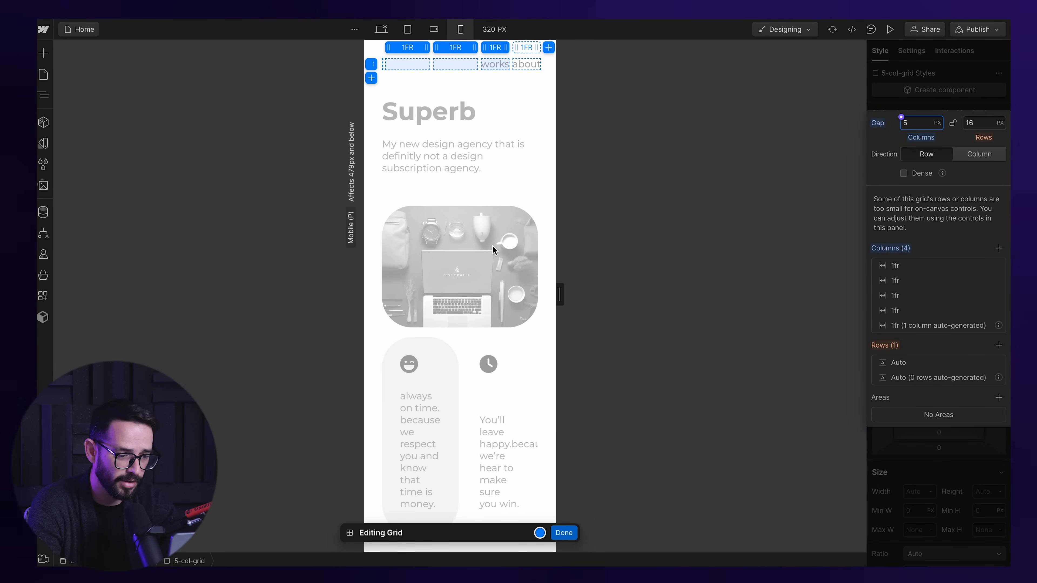
pyautogui.click(564, 533)
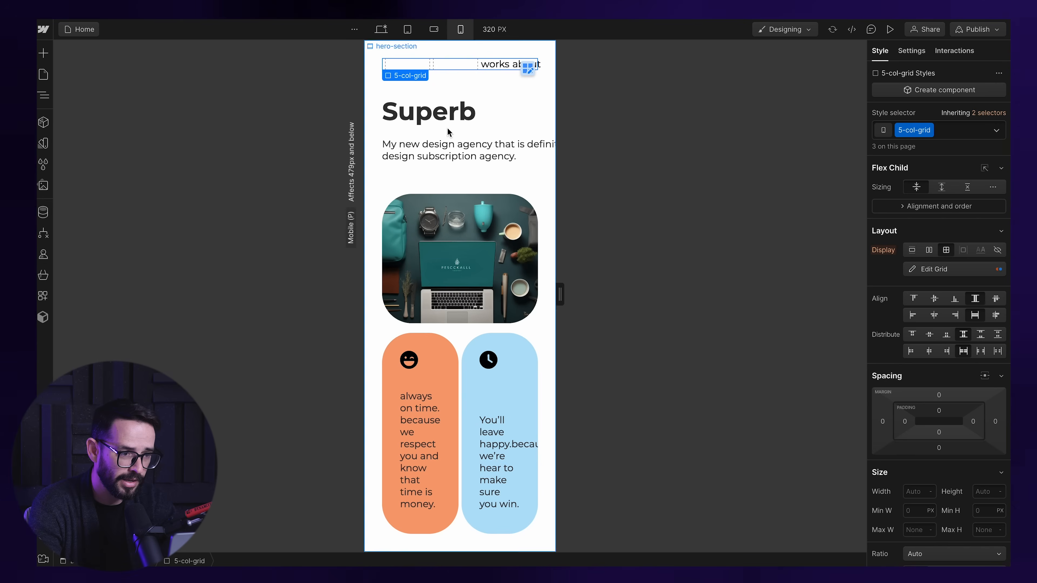
# Change the grid position of the works and about nav-links from manual to auto
pyautogui.click(483, 69)
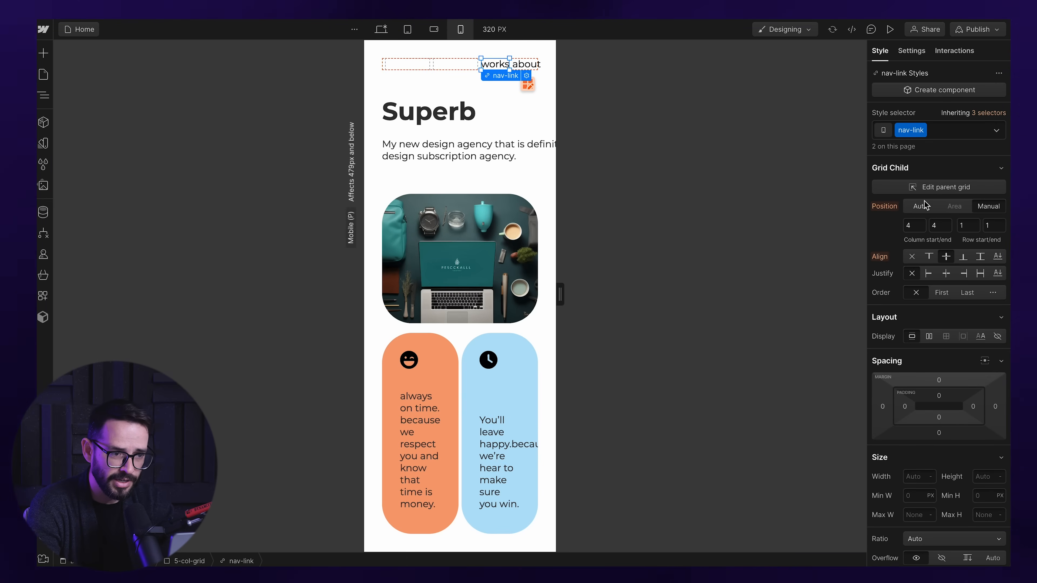
pyautogui.click(917, 208)
pyautogui.click(527, 64)
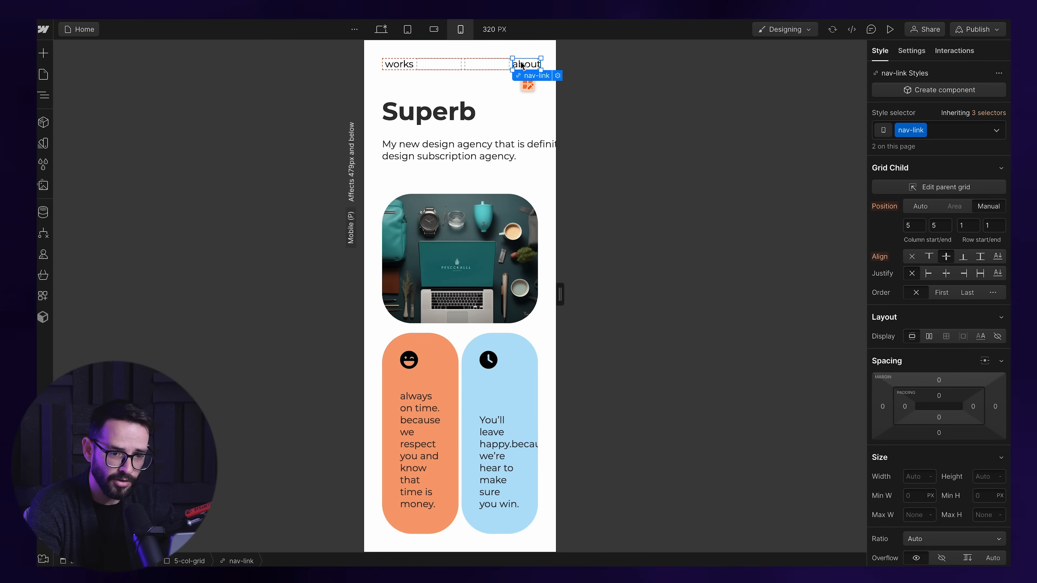
pyautogui.click(920, 206)
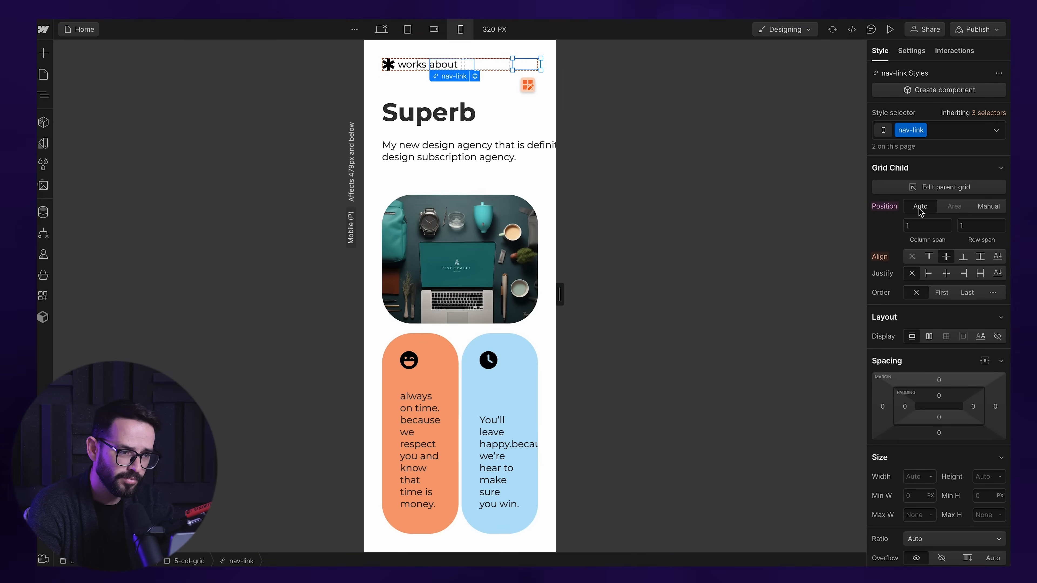
# Shrink the hero paragraph and the Superb heading so each spans three grid columns
pyautogui.click(446, 102)
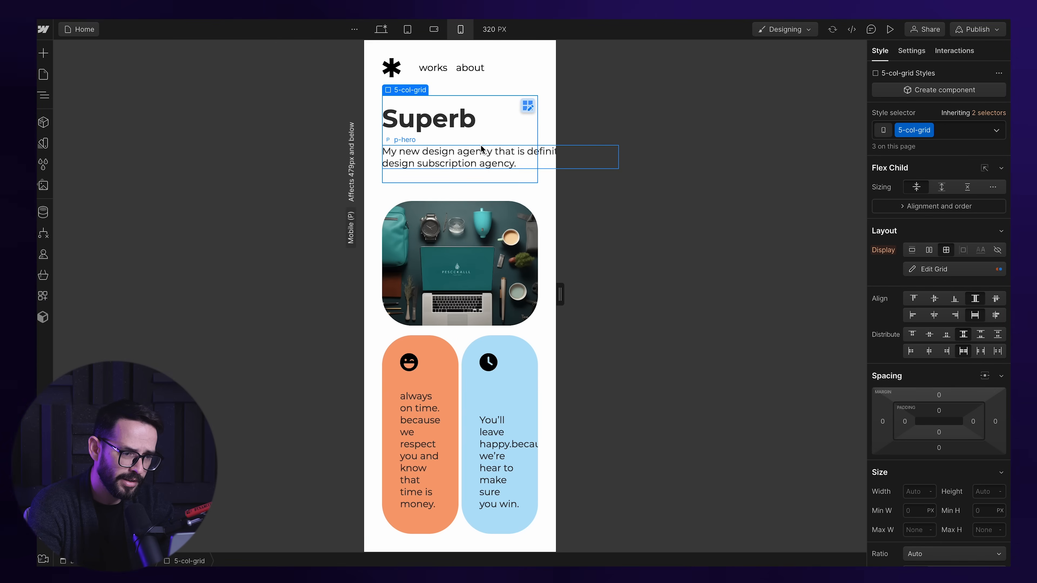
pyautogui.click(527, 106)
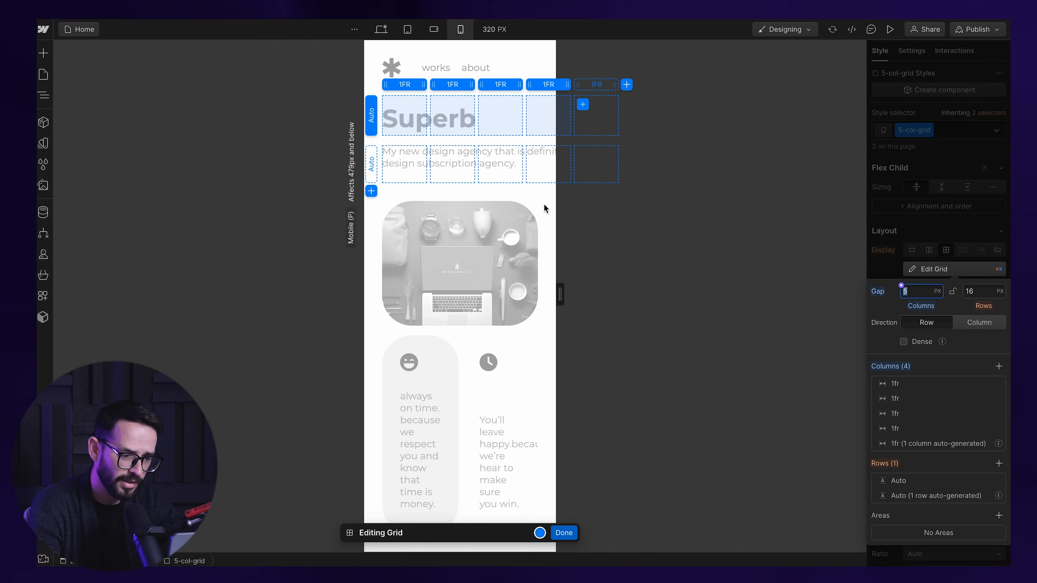
pyautogui.click(564, 532)
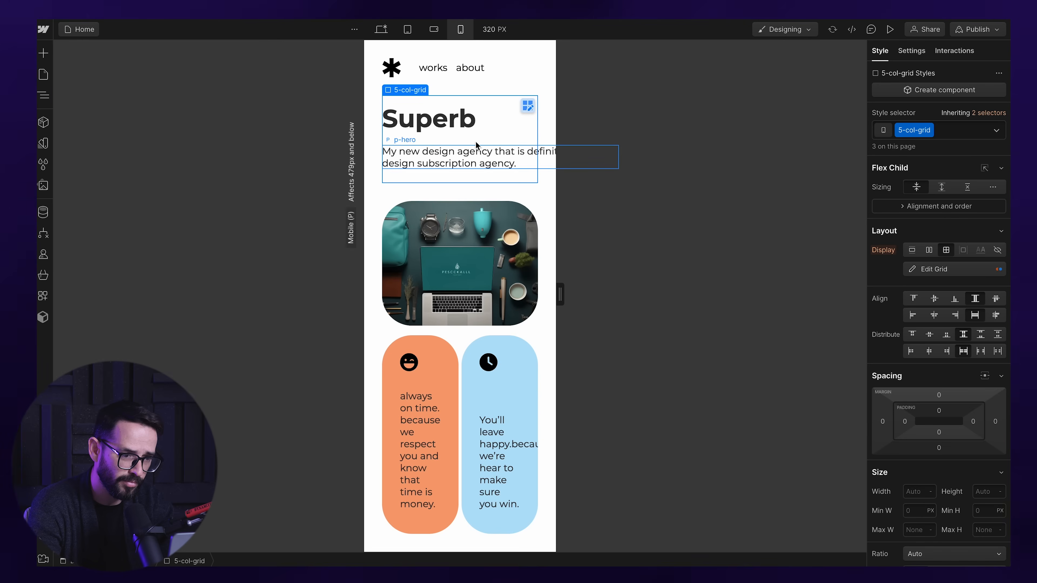
pyautogui.click(489, 151)
pyautogui.moveTo(618, 184); pyautogui.dragTo(530, 189)
pyautogui.click(473, 128)
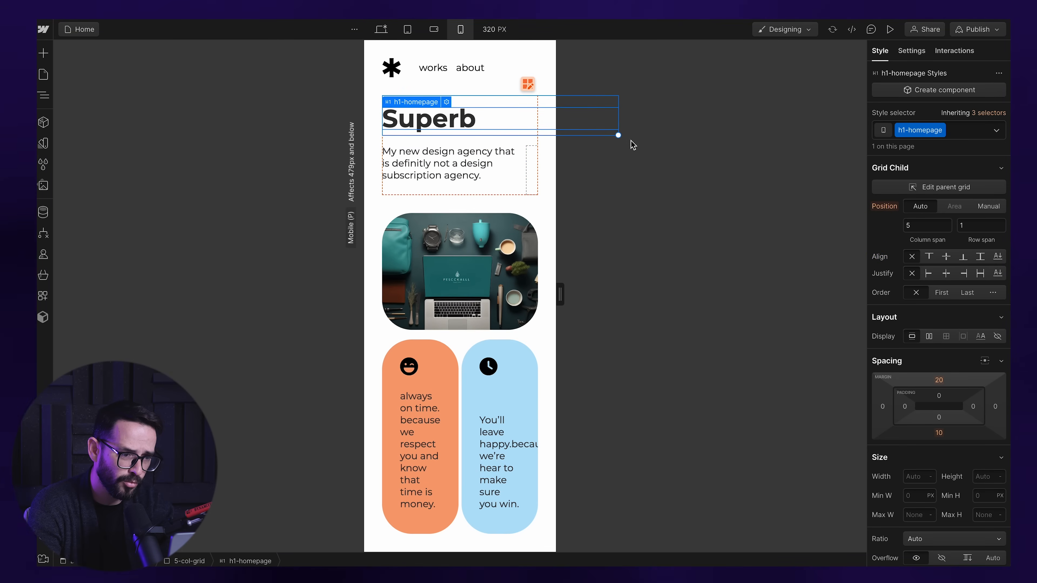
pyautogui.moveTo(617, 136); pyautogui.dragTo(522, 138)
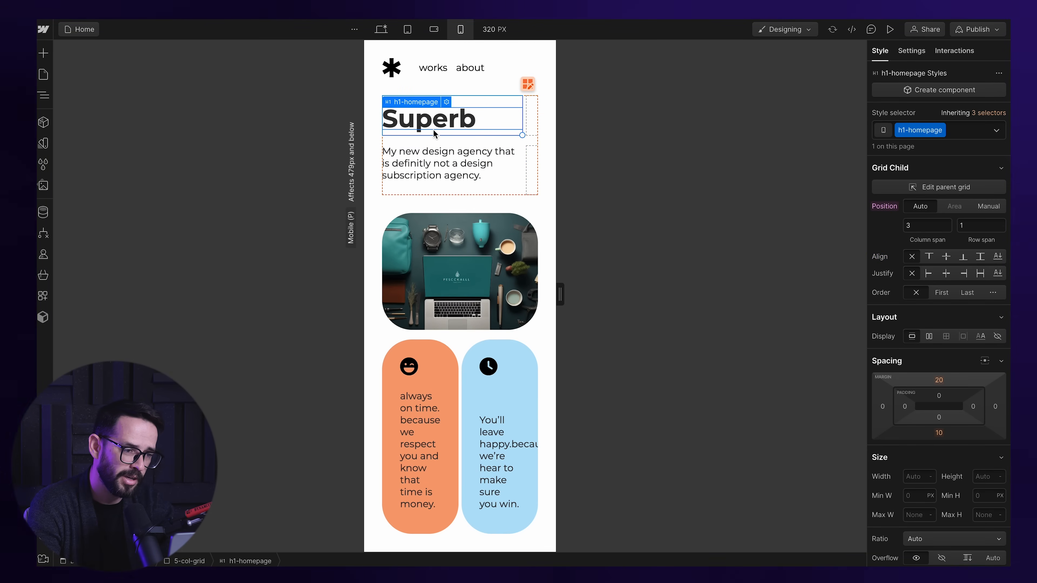
# Increase the Superb heading's font size to 17 vw
pyautogui.scroll(-8, 930, 460)
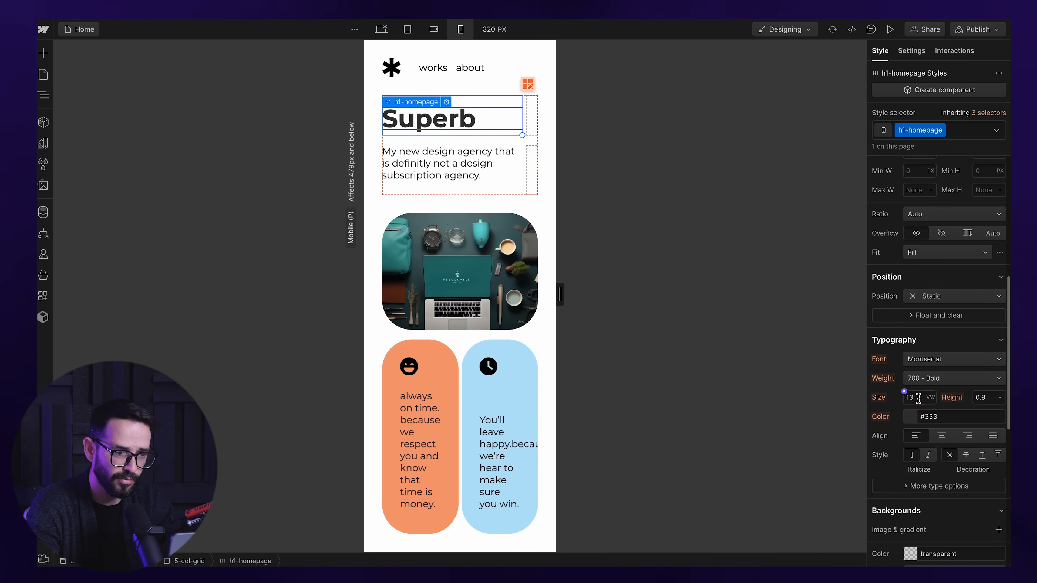
pyautogui.press('Up')
pyautogui.press('Up')
pyautogui.press('Up')
pyautogui.press('Up')
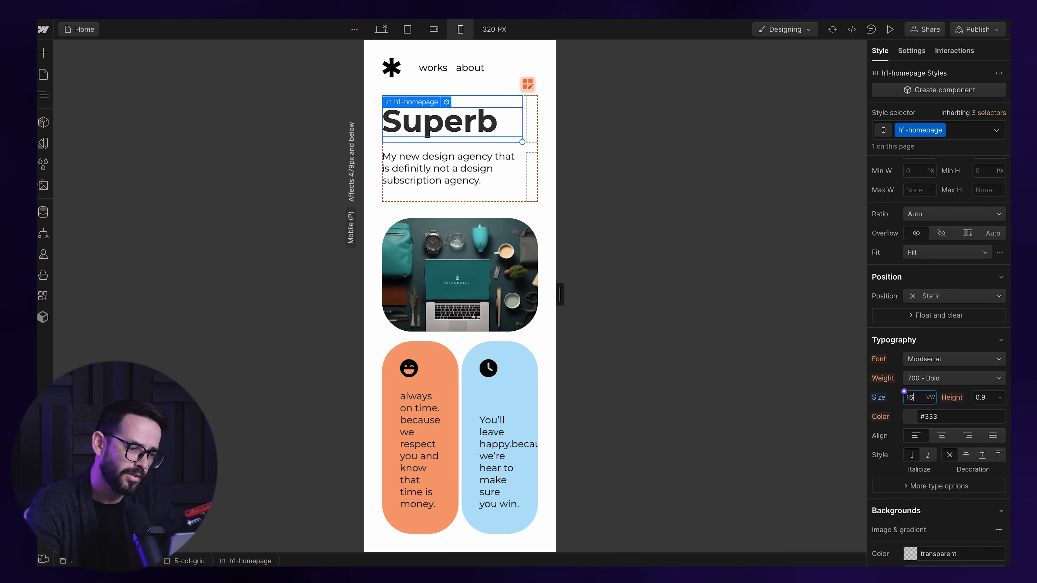
pyautogui.click(499, 217)
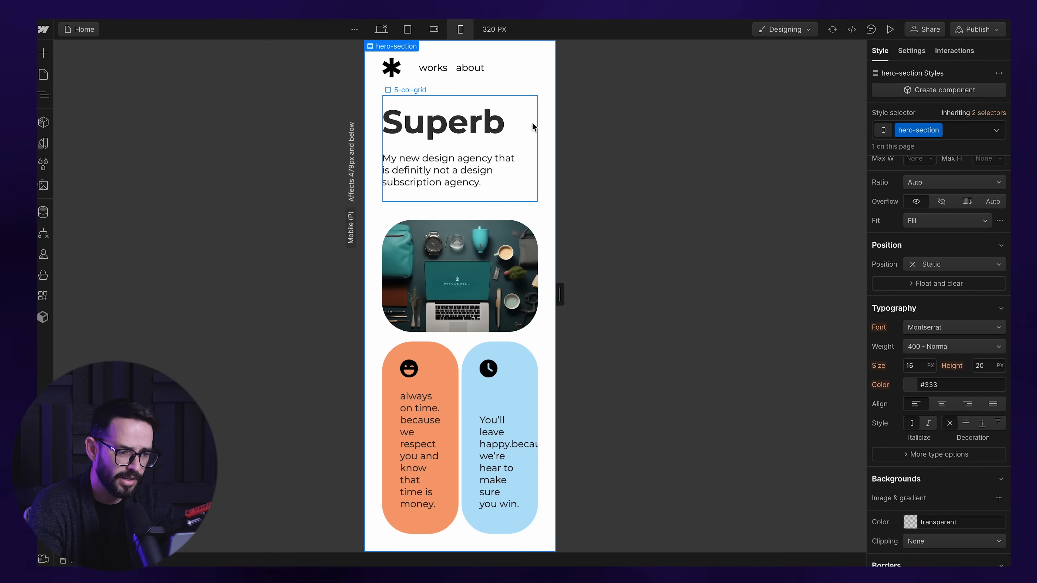
# Reduce the color-cards' padding on all sides and stretch the orange and blue cards across four grid columns each
pyautogui.click(437, 379)
pyautogui.scroll(-4, 955, 471)
pyautogui.scroll(10, 955, 471)
pyautogui.moveTo(939, 506); pyautogui.dragTo(945, 498)
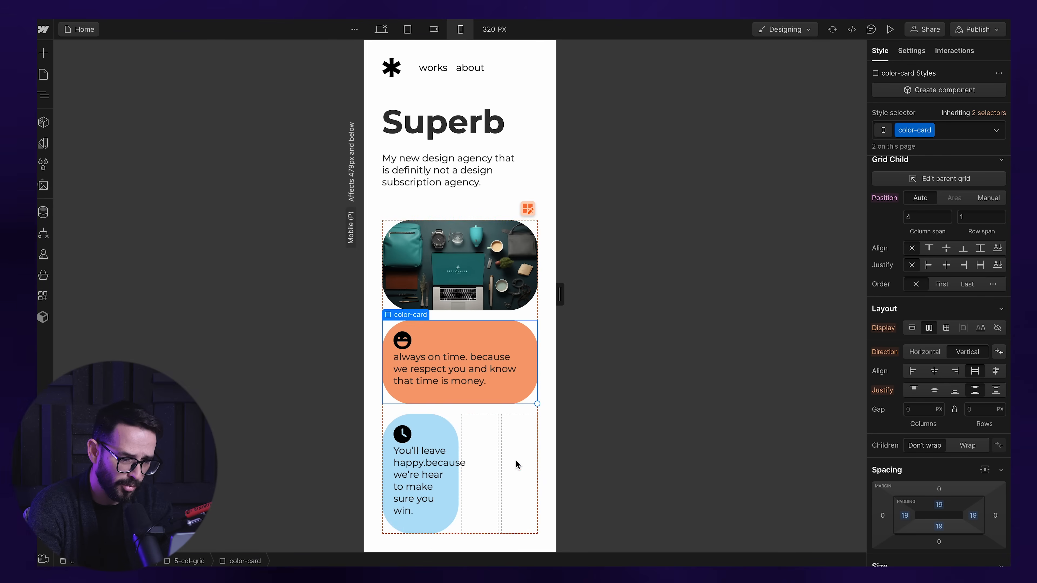
pyautogui.click(456, 514)
pyautogui.moveTo(457, 532); pyautogui.dragTo(532, 511)
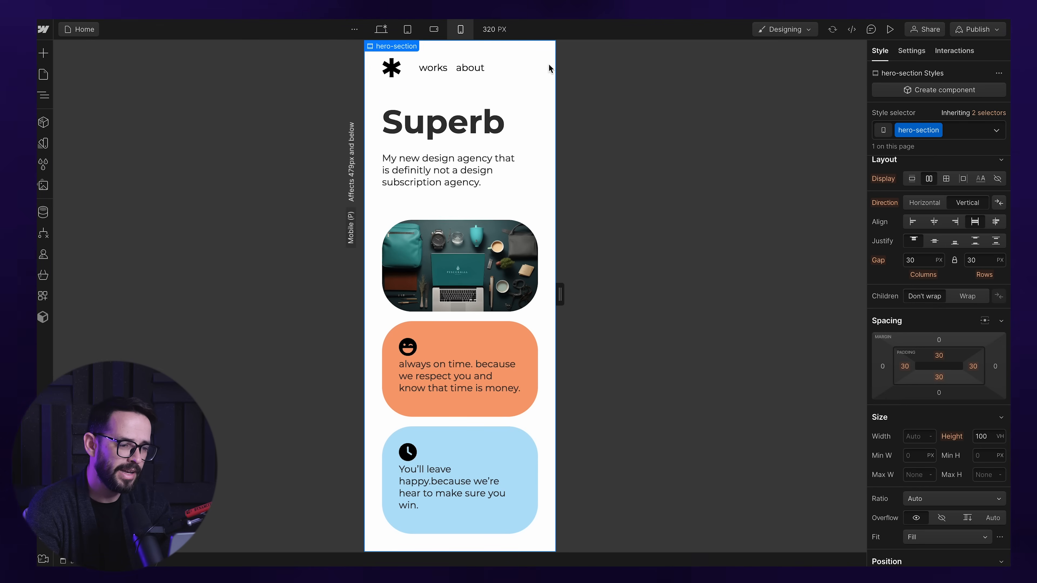
# Review the hero layout at the desktop, tablet and mobile portrait breakpoints, widening the tablet canvas to test its responsiveness
pyautogui.click(380, 29)
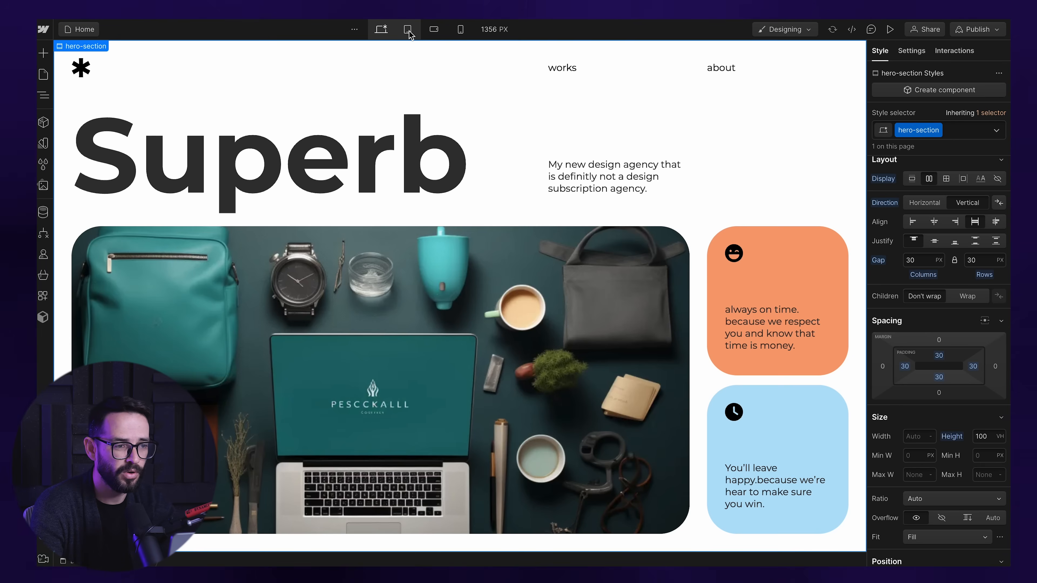
pyautogui.click(408, 30)
pyautogui.click(459, 32)
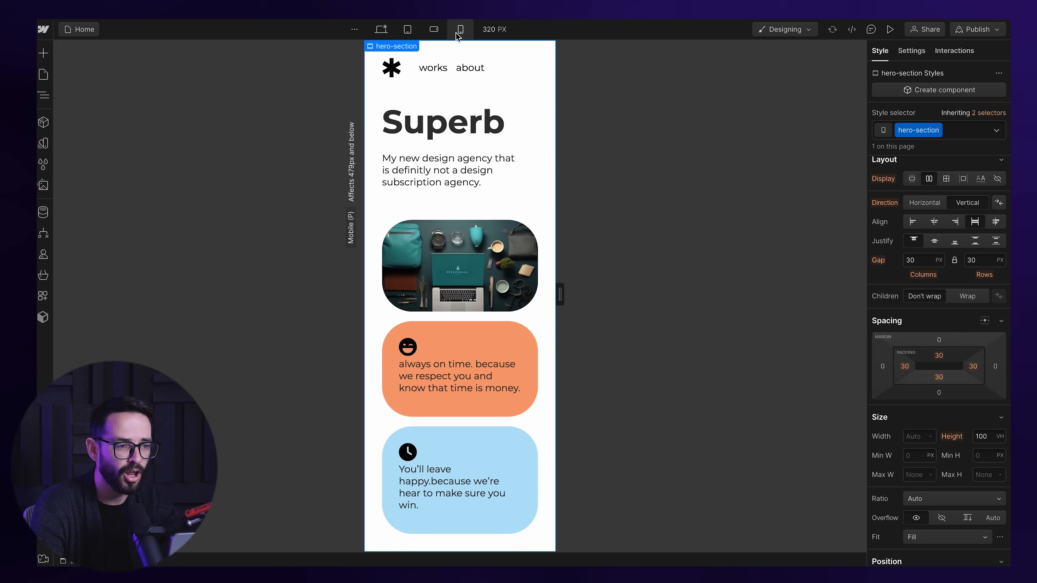
pyautogui.click(408, 29)
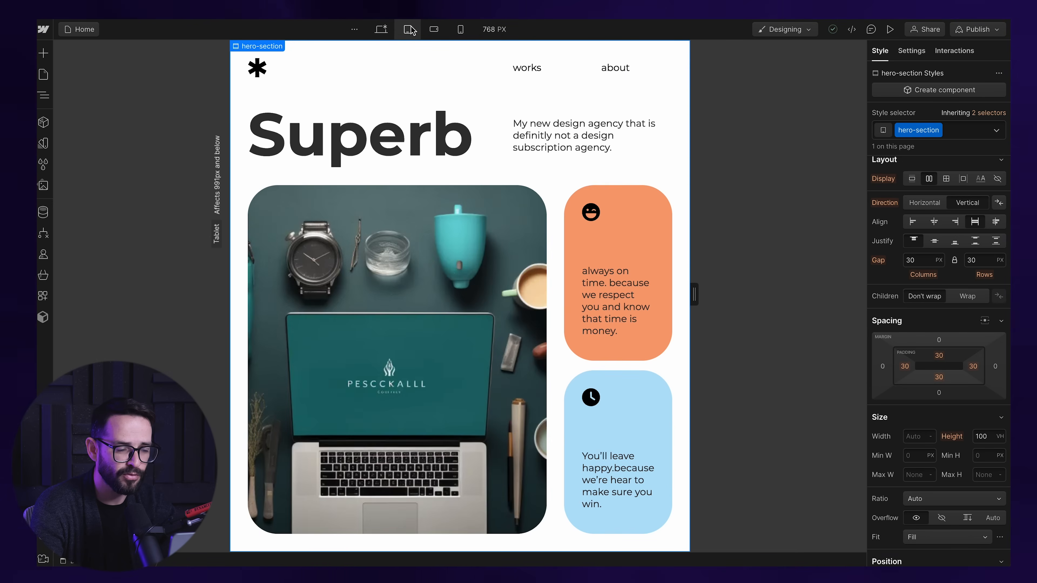
pyautogui.moveTo(695, 294); pyautogui.dragTo(786, 288)
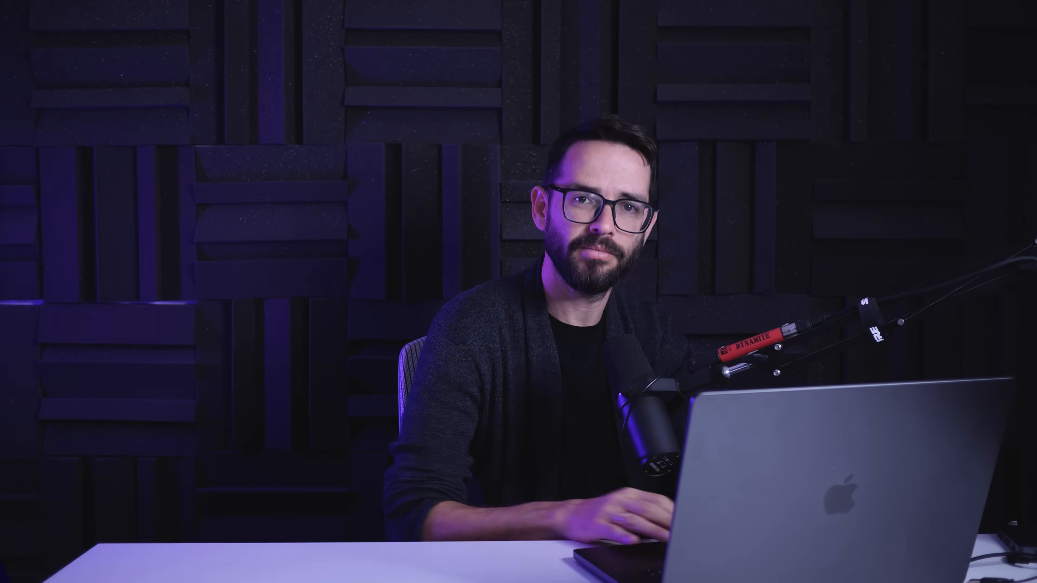